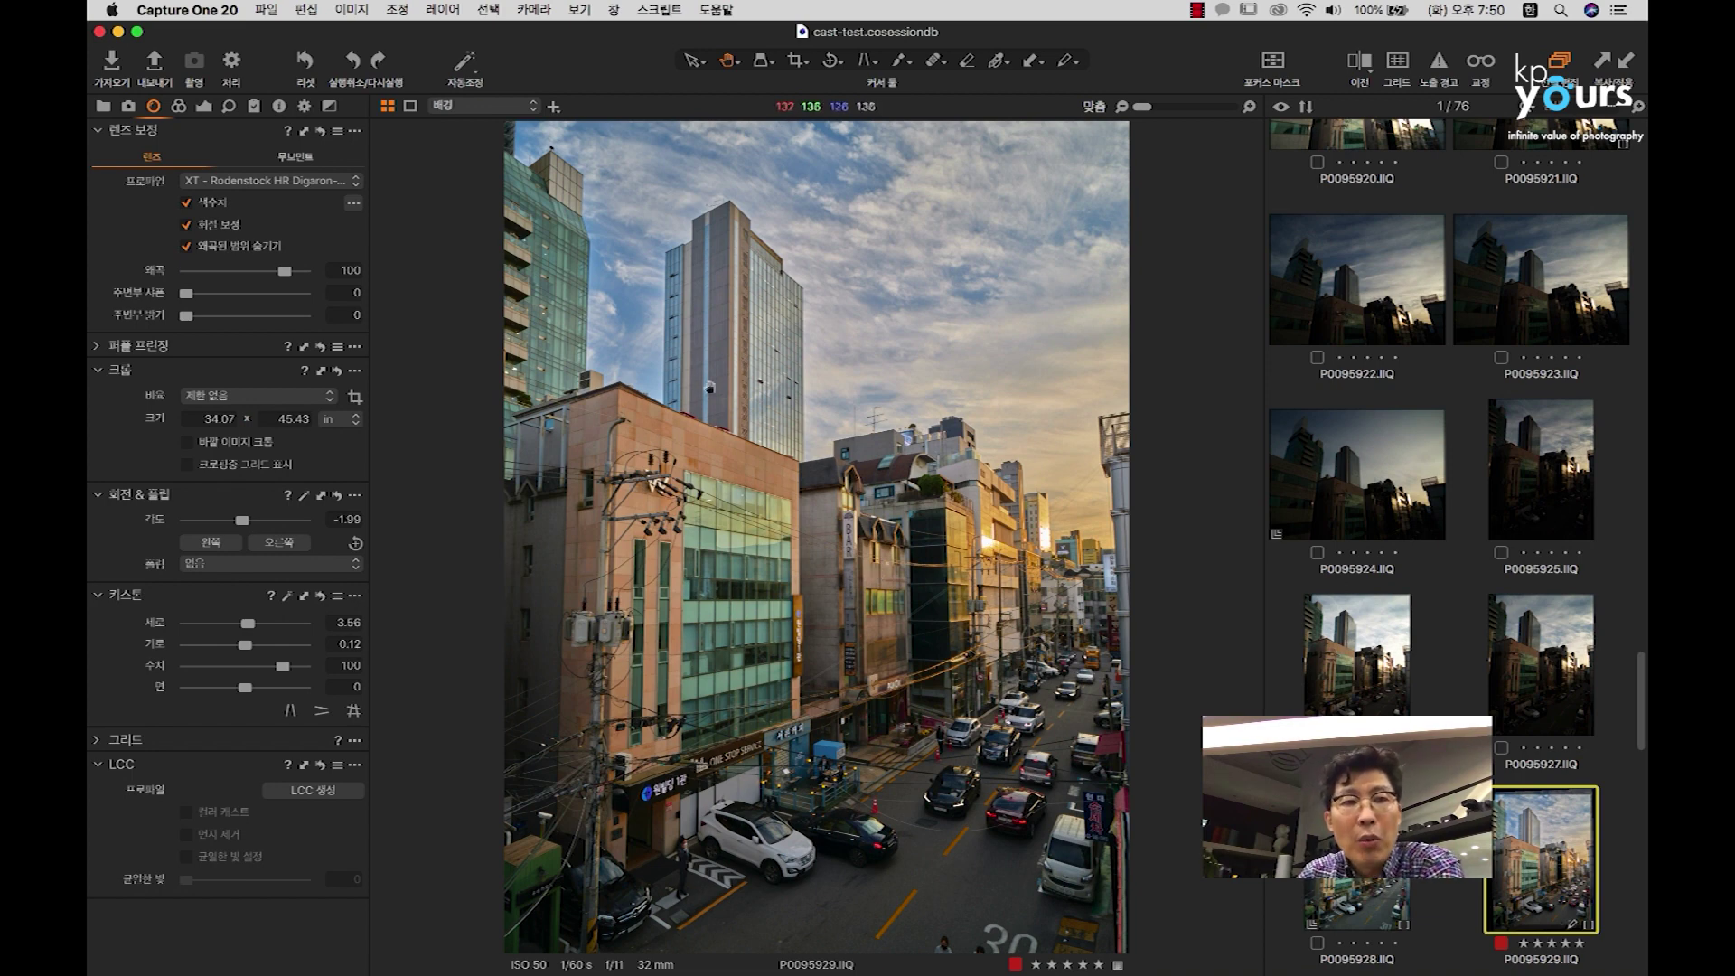
Step: Turn off diffraction correction (회절 보정) and examine the tower's rooftop antenna and the bird on it at 400%
left_click(206, 227)
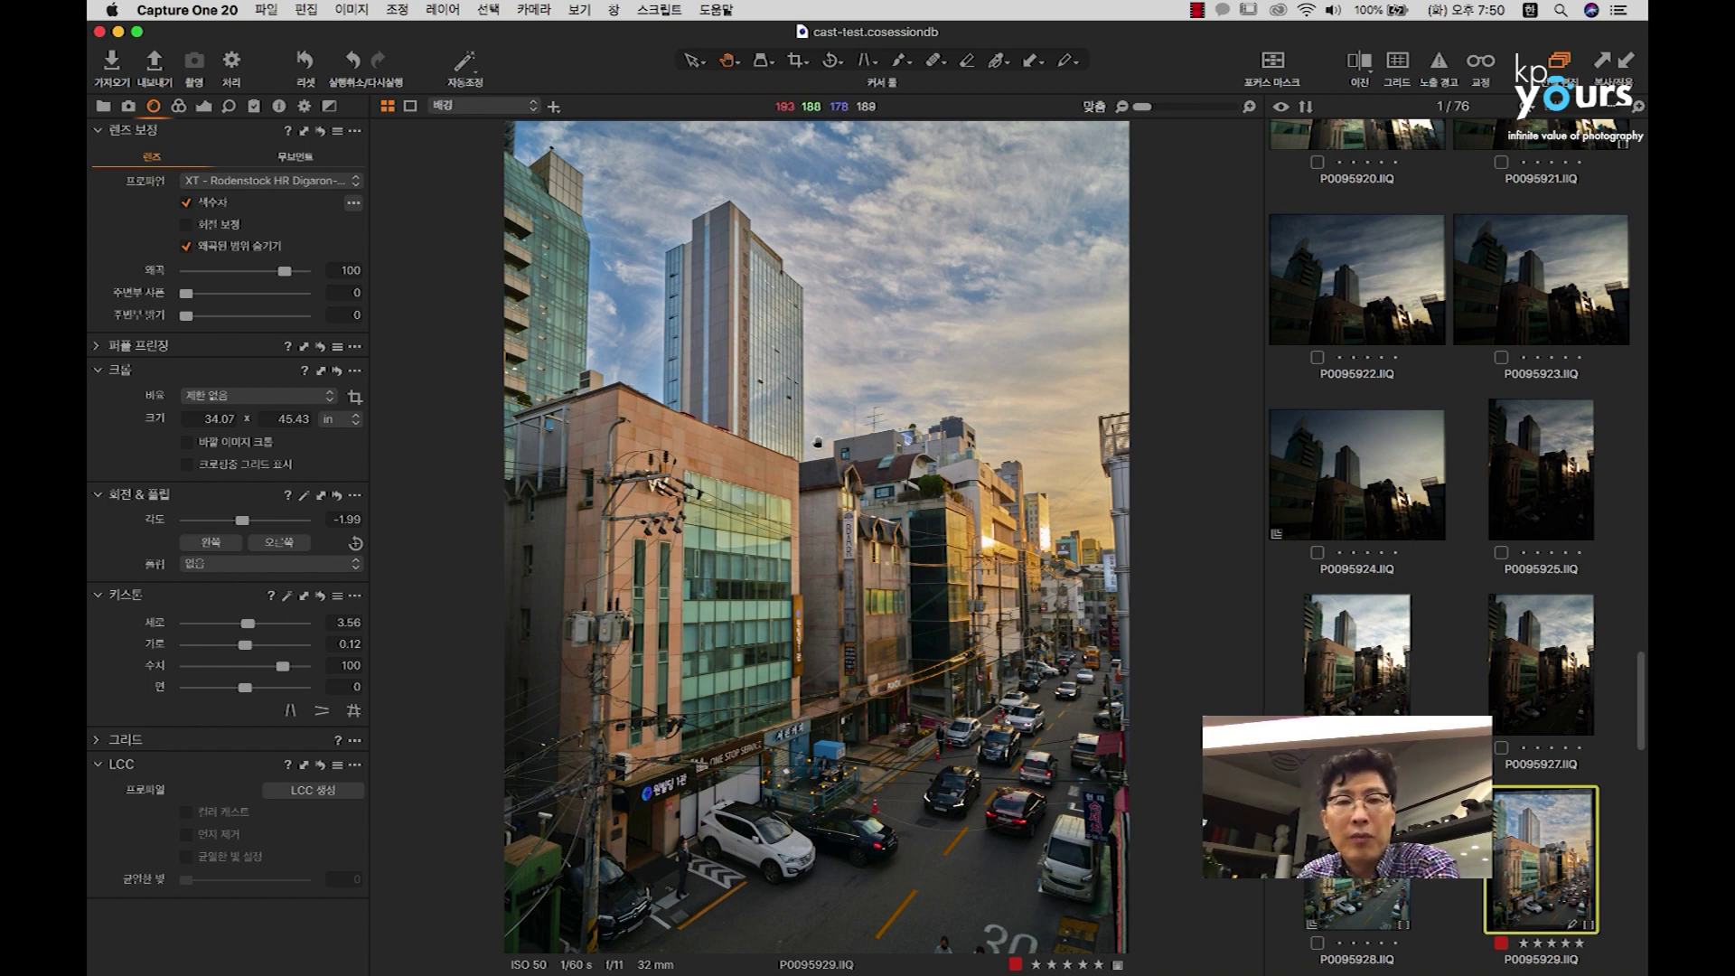
left_click(729, 253)
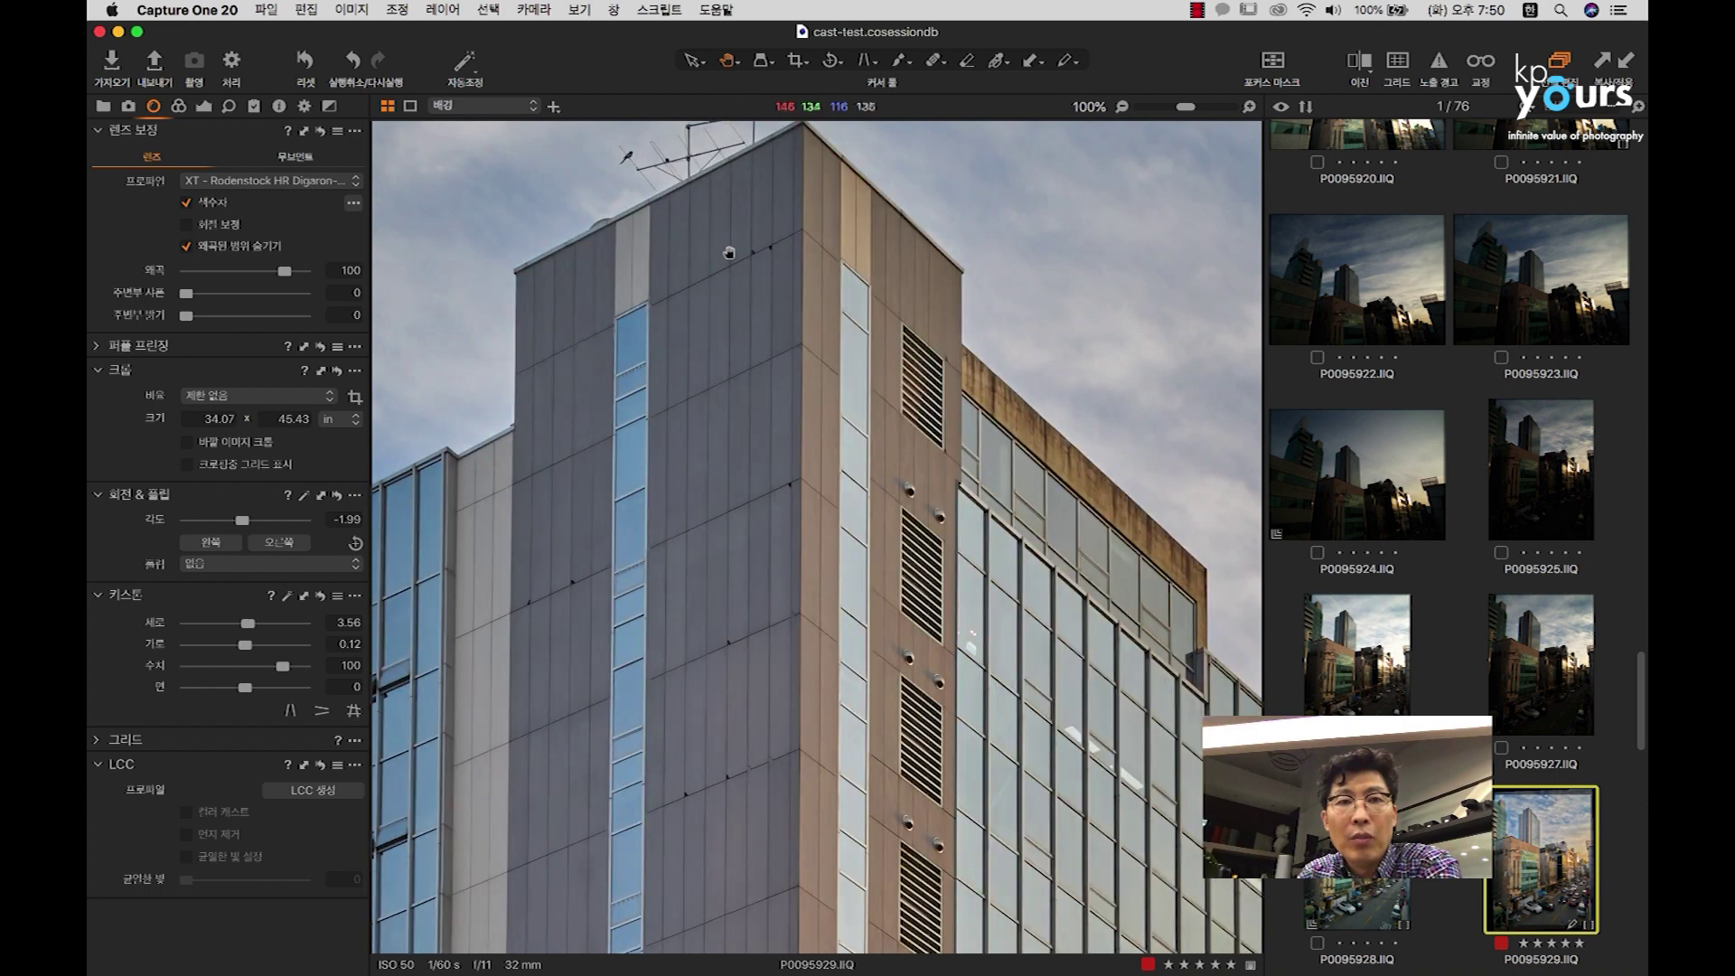
left_click_drag(729, 253, 763, 515)
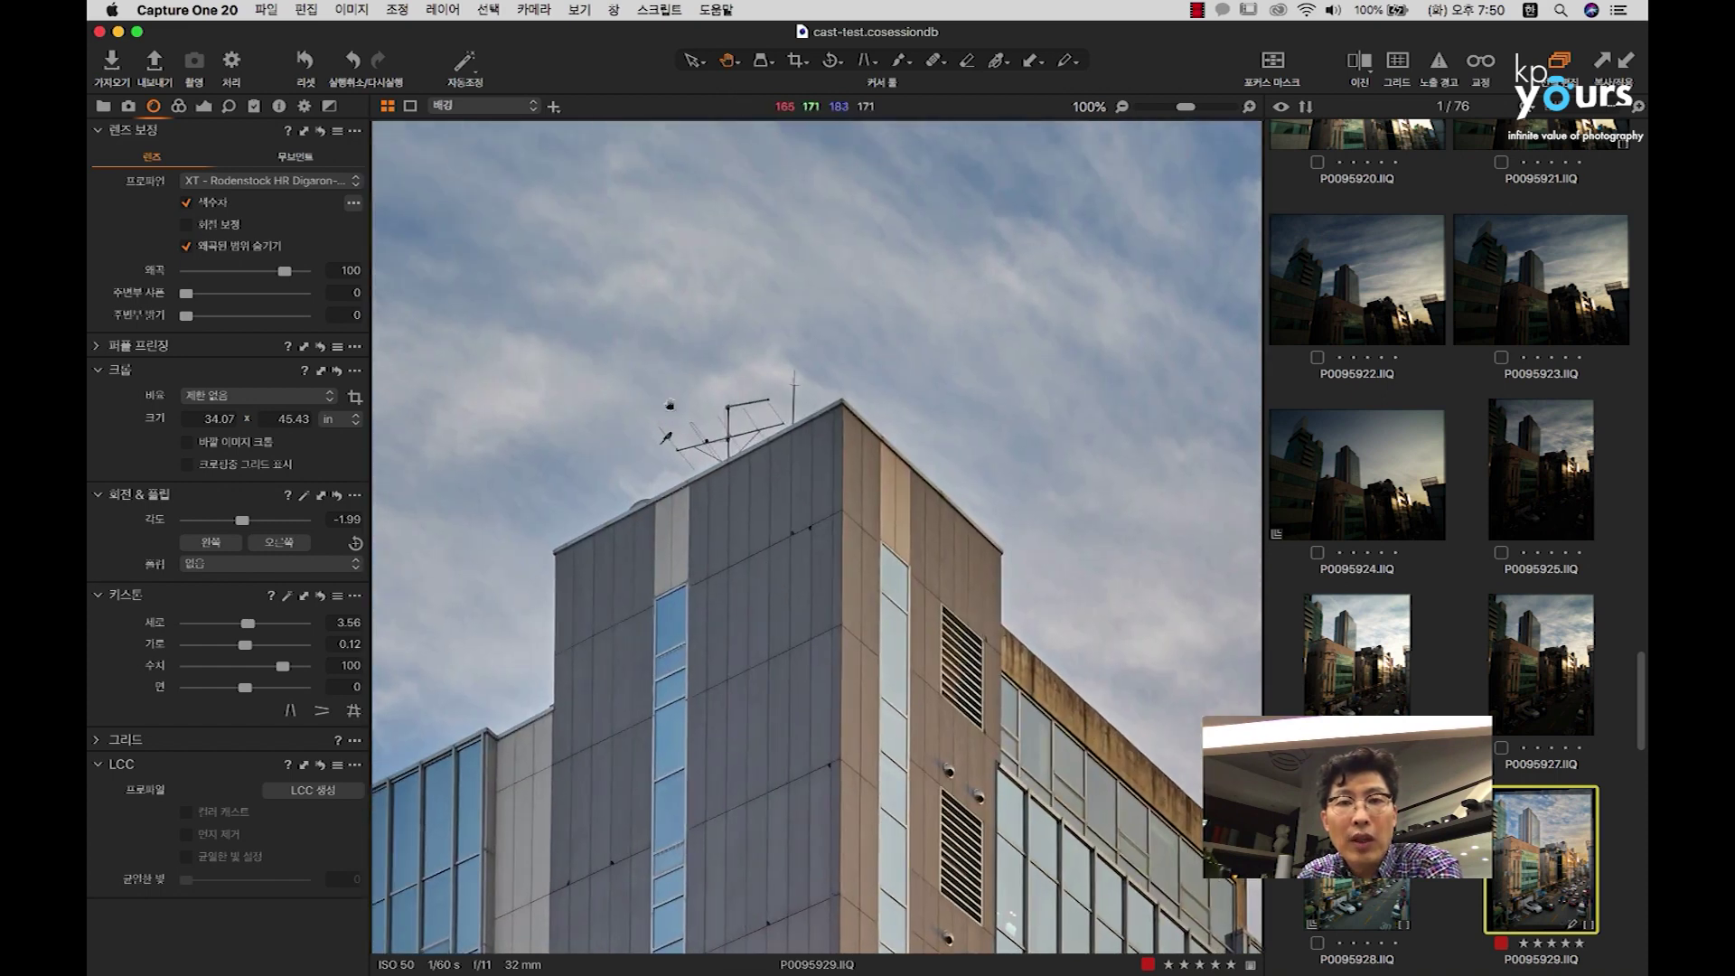
left_click_drag(657, 480, 714, 434)
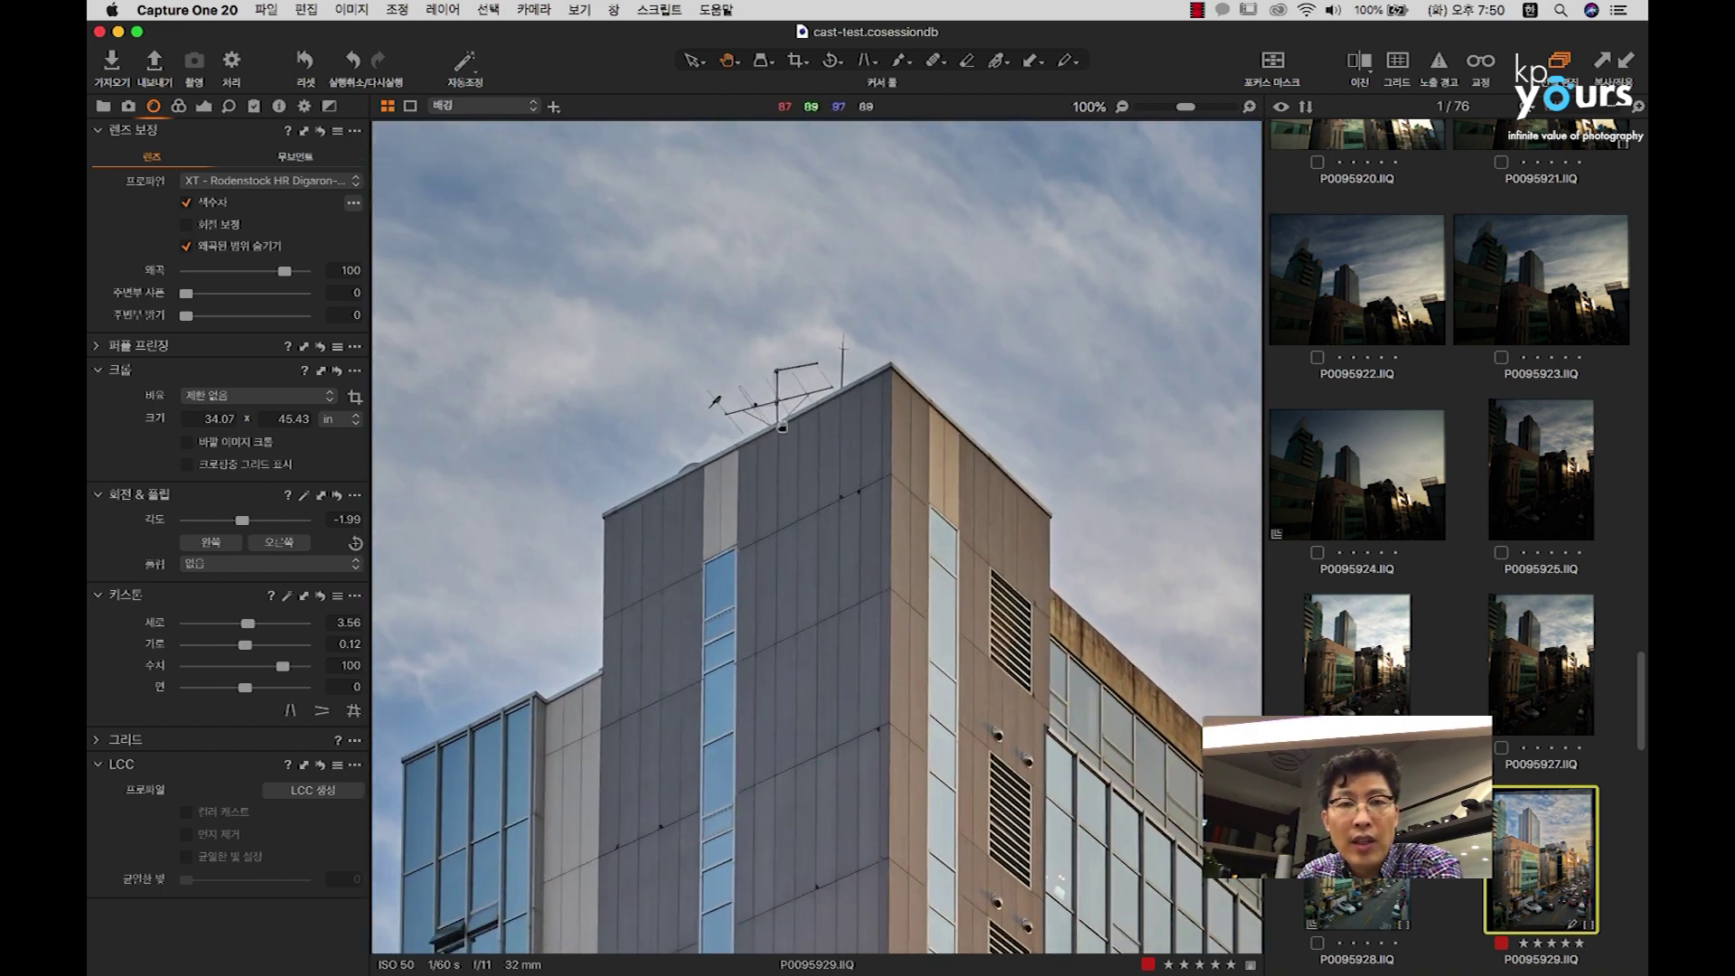
scroll(673, 404, "up", 6)
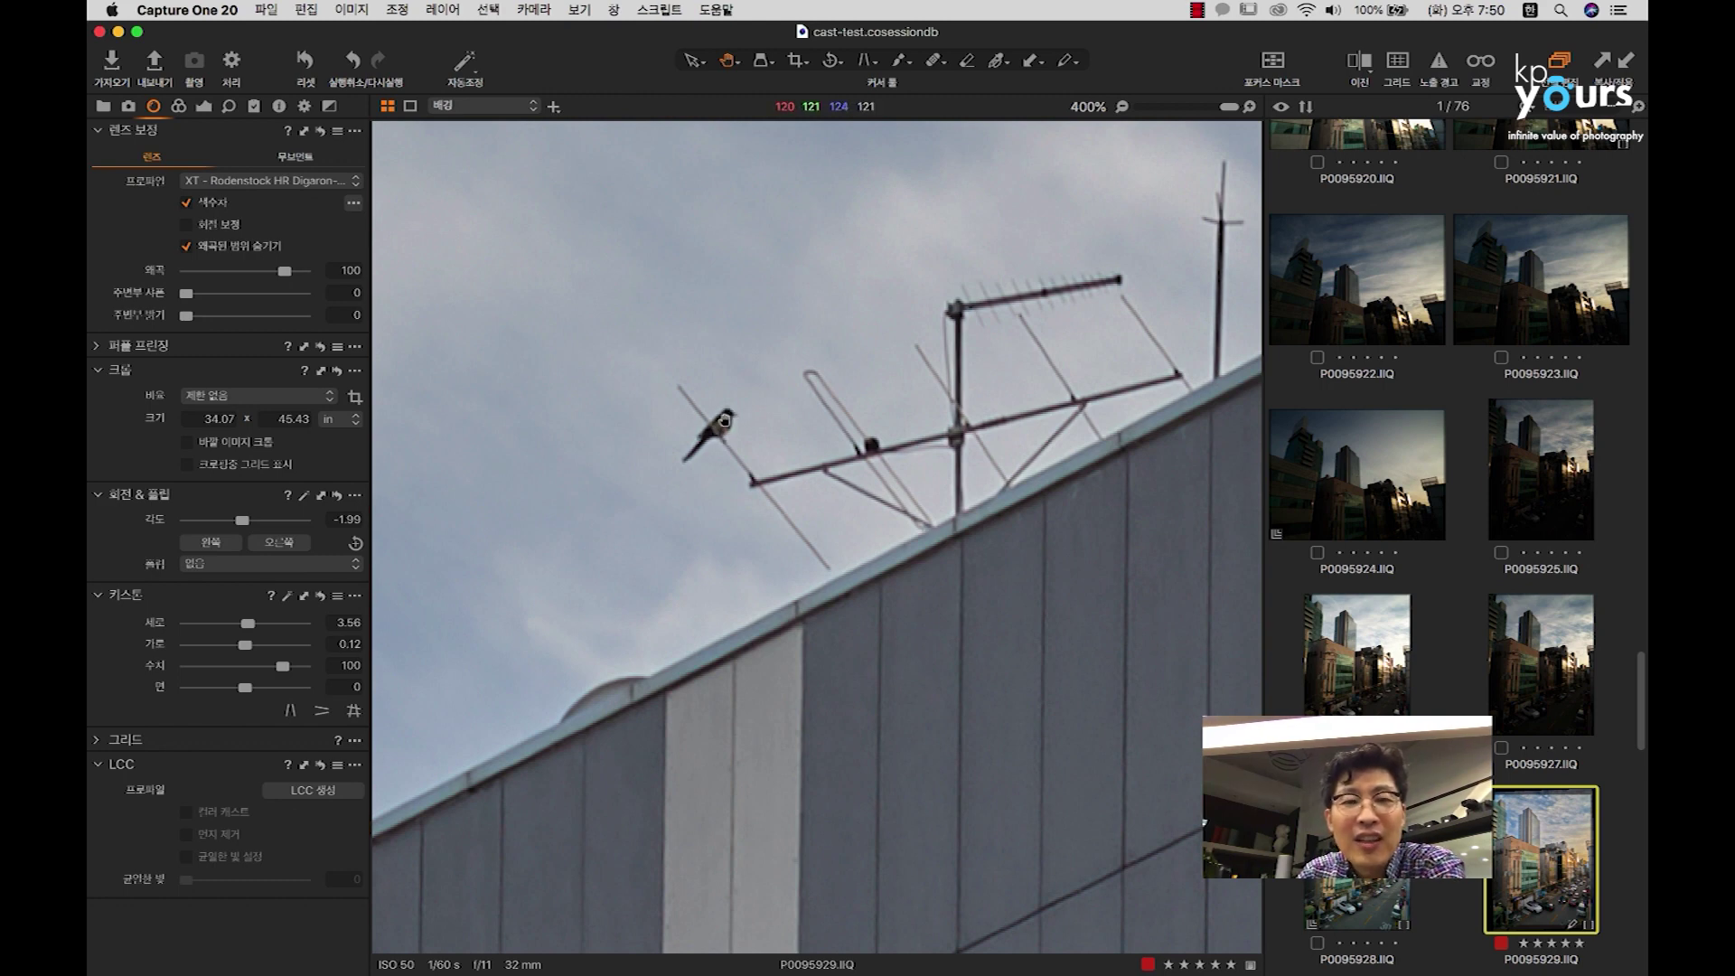
scroll(727, 420, "down", 1)
scroll(726, 420, "down", 4)
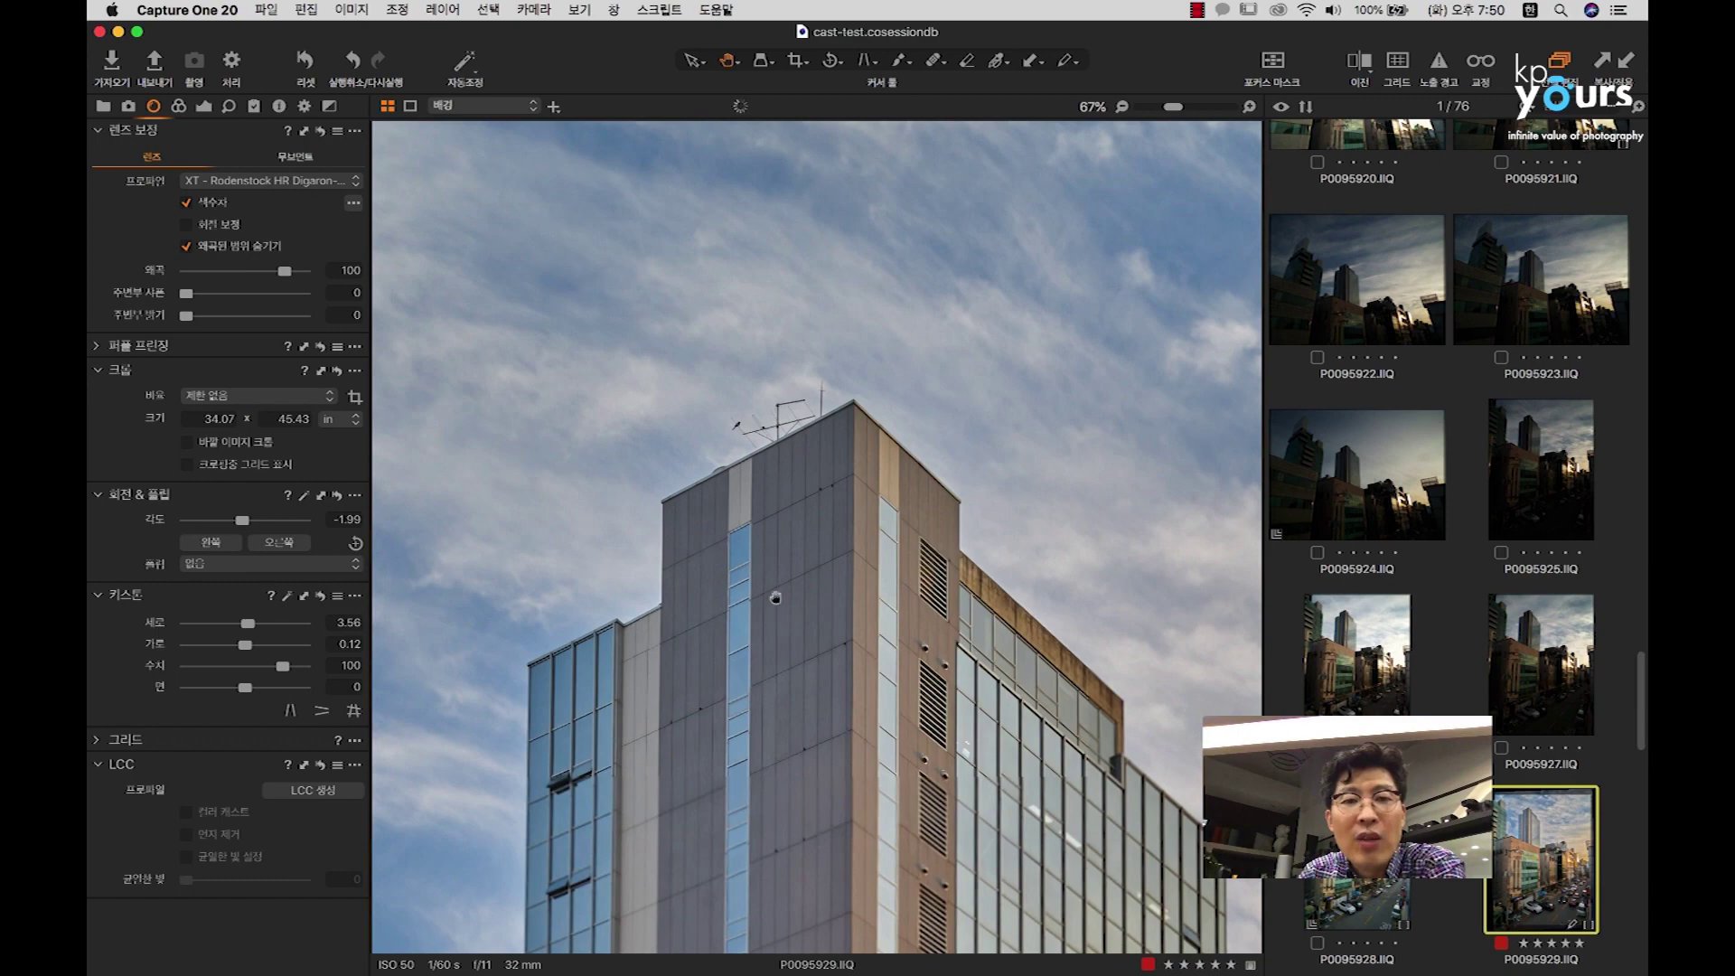
scroll(774, 617, "down", 4)
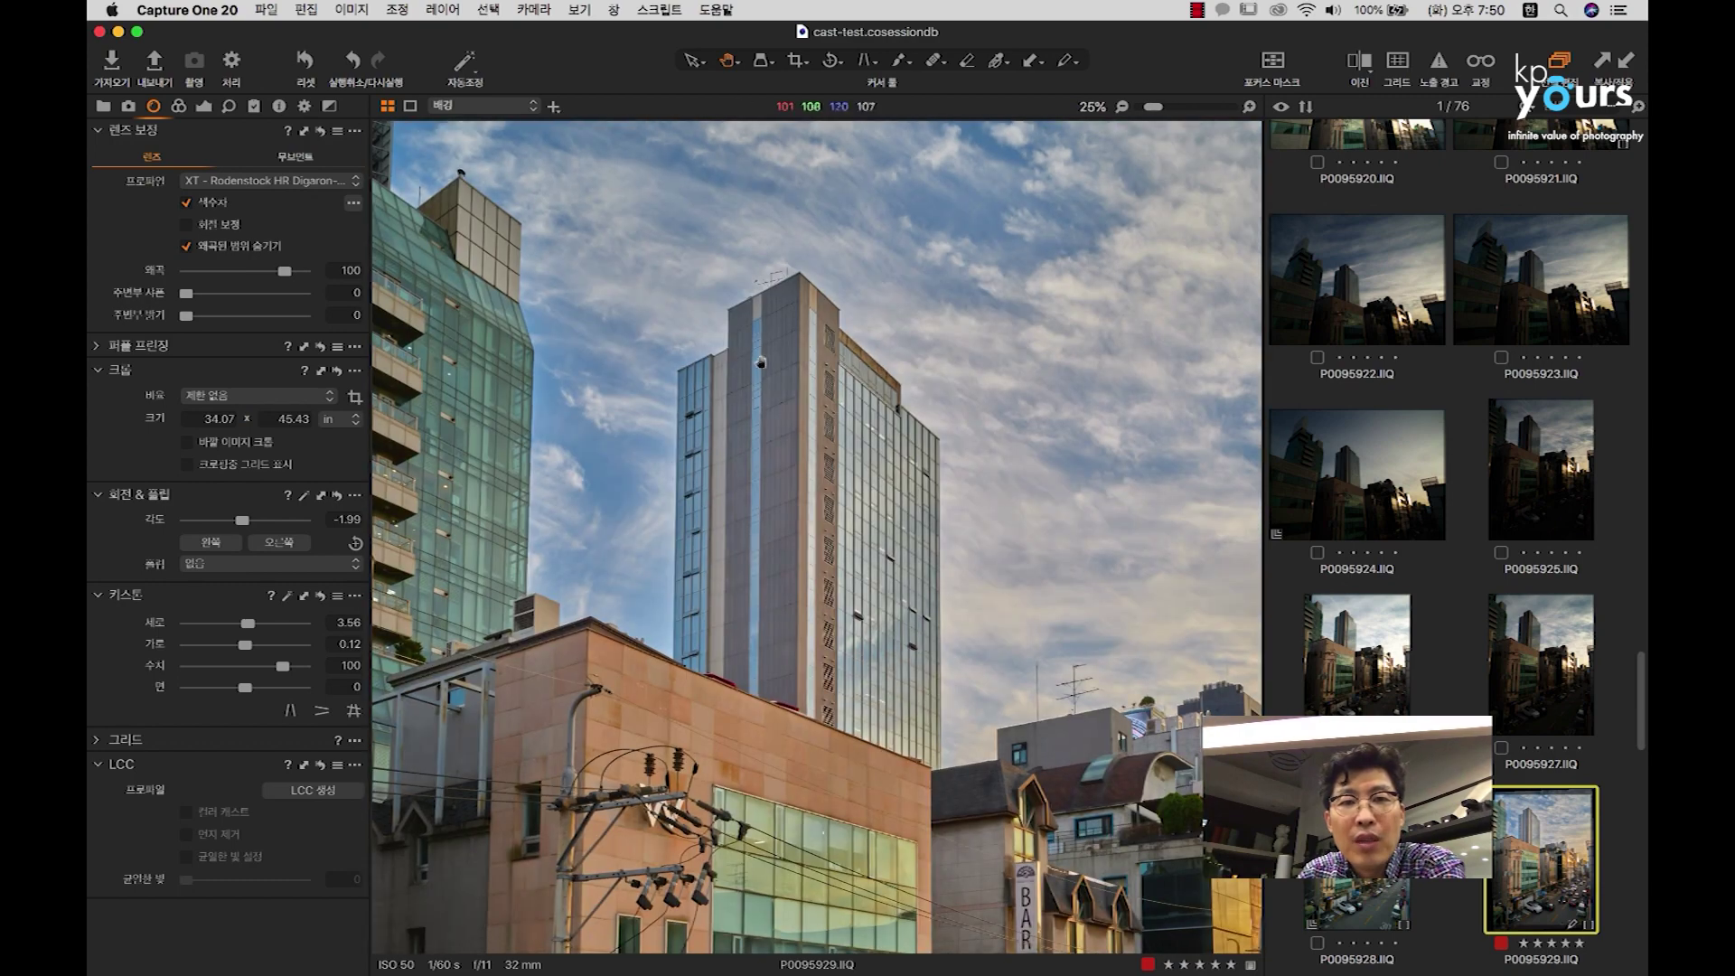
scroll(723, 329, "down", 1)
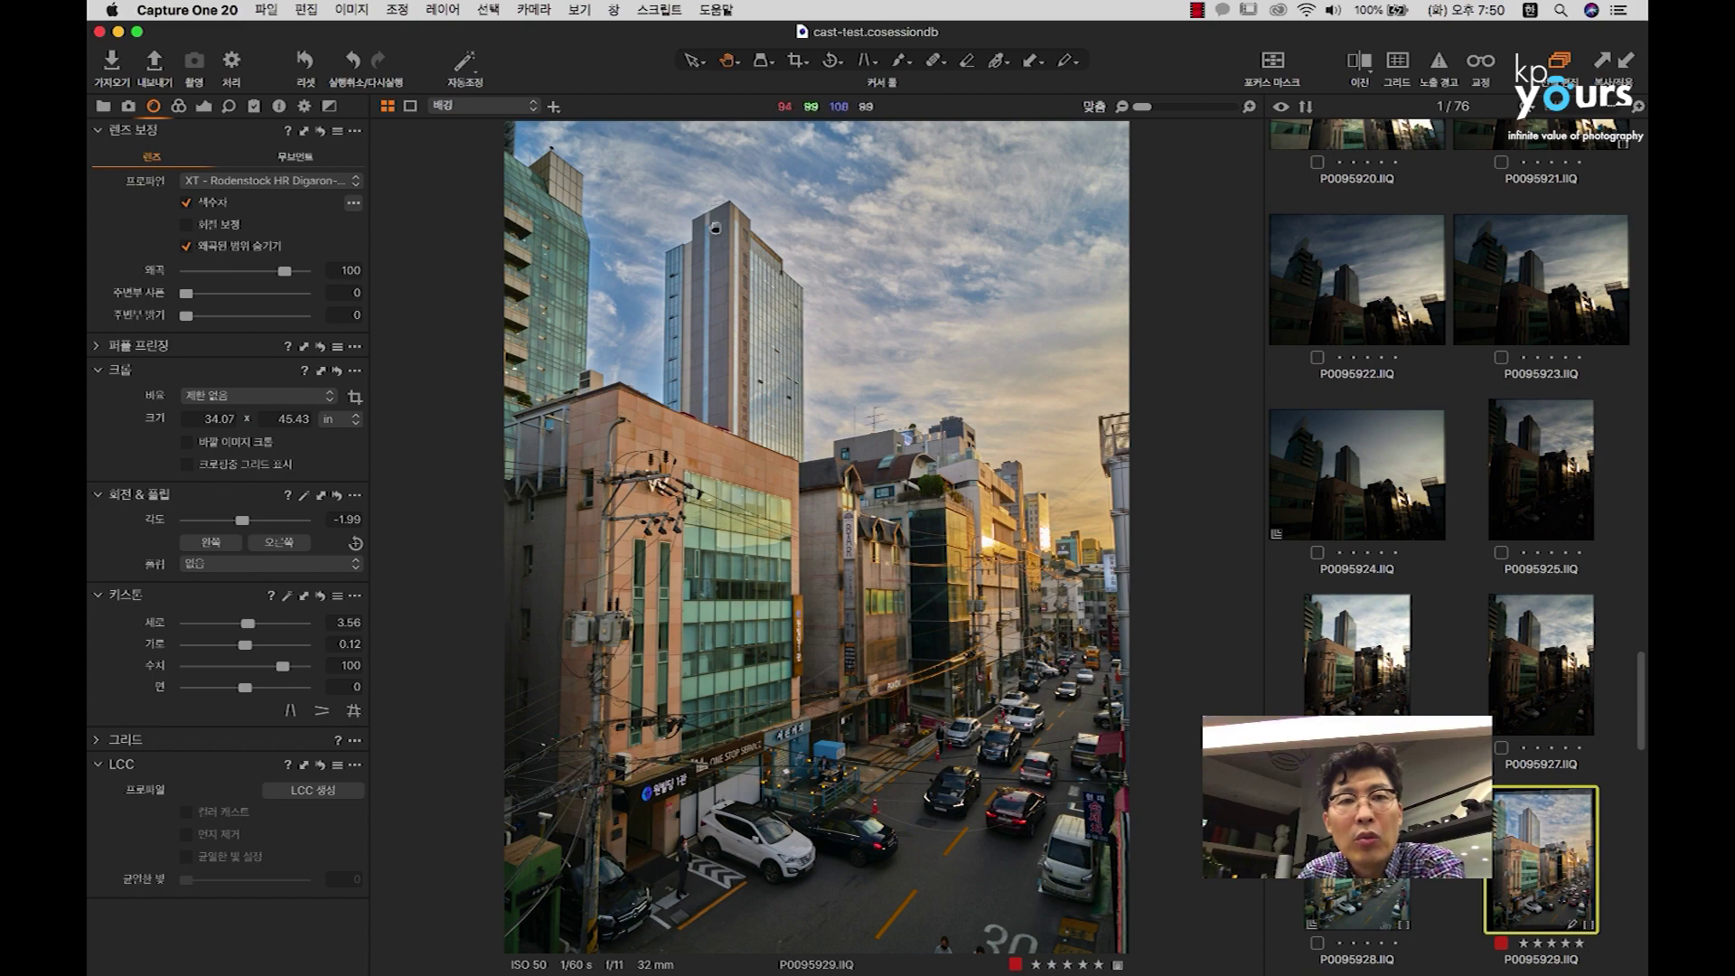
Step: Inspect detail at 100% in the glass building's roof corner, the tower top and the street in front of the PAVOX shop
double_click(565, 154)
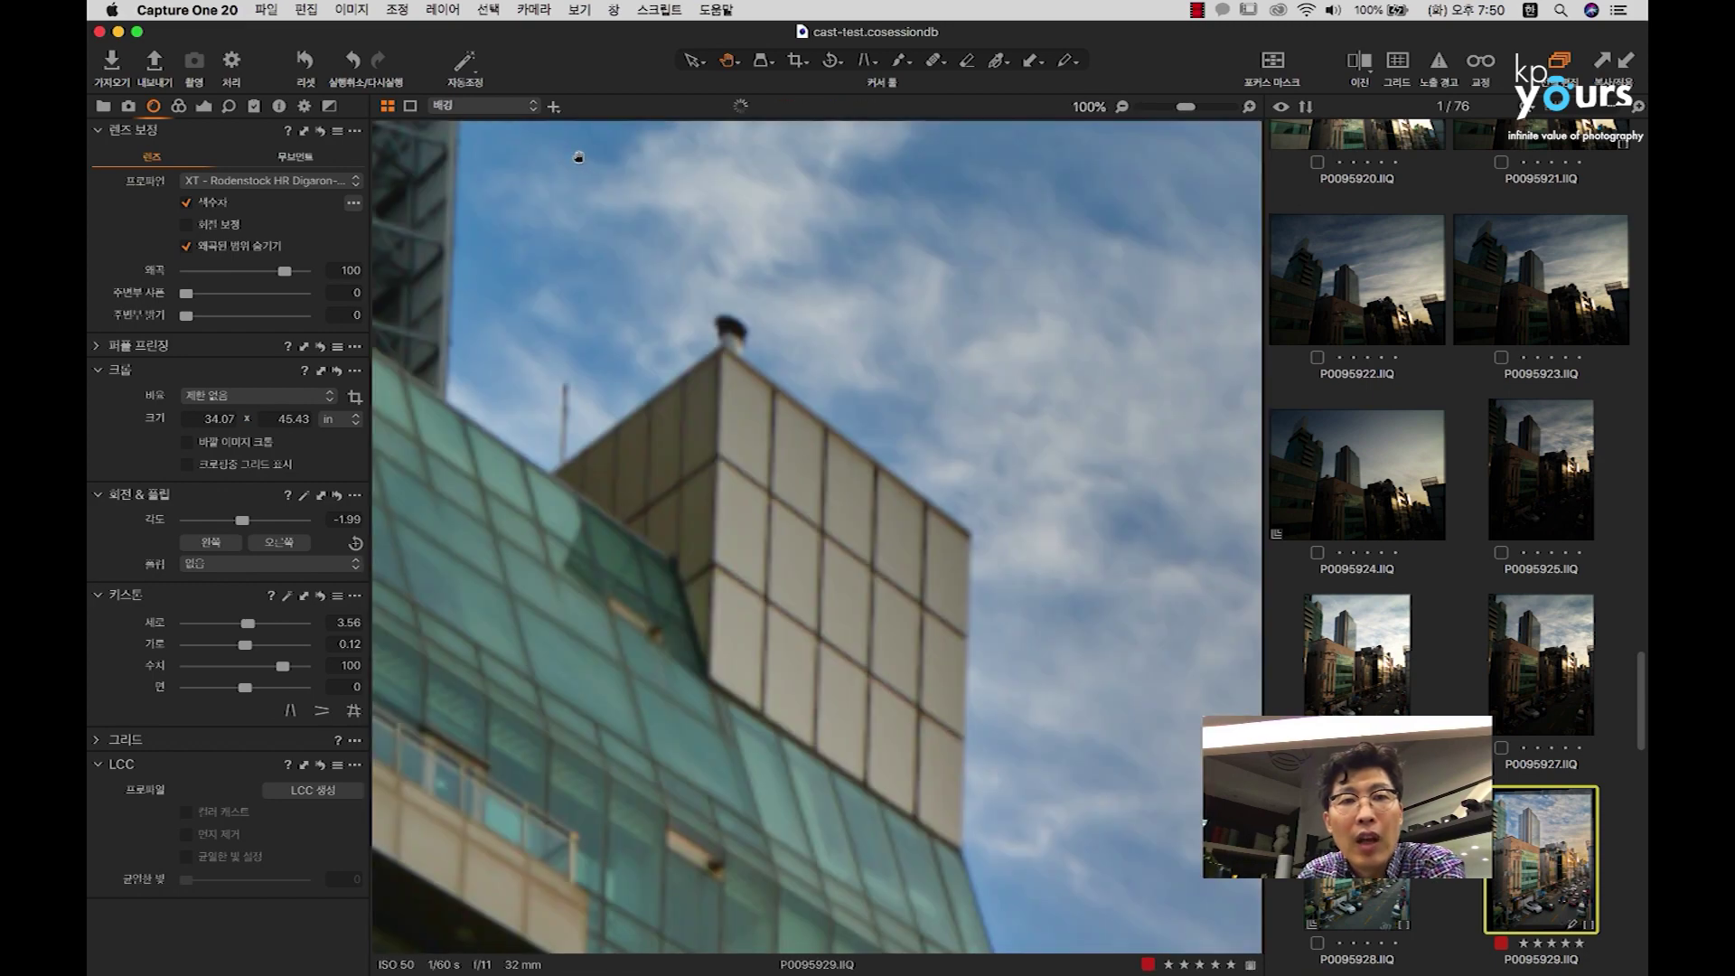
double_click(795, 404)
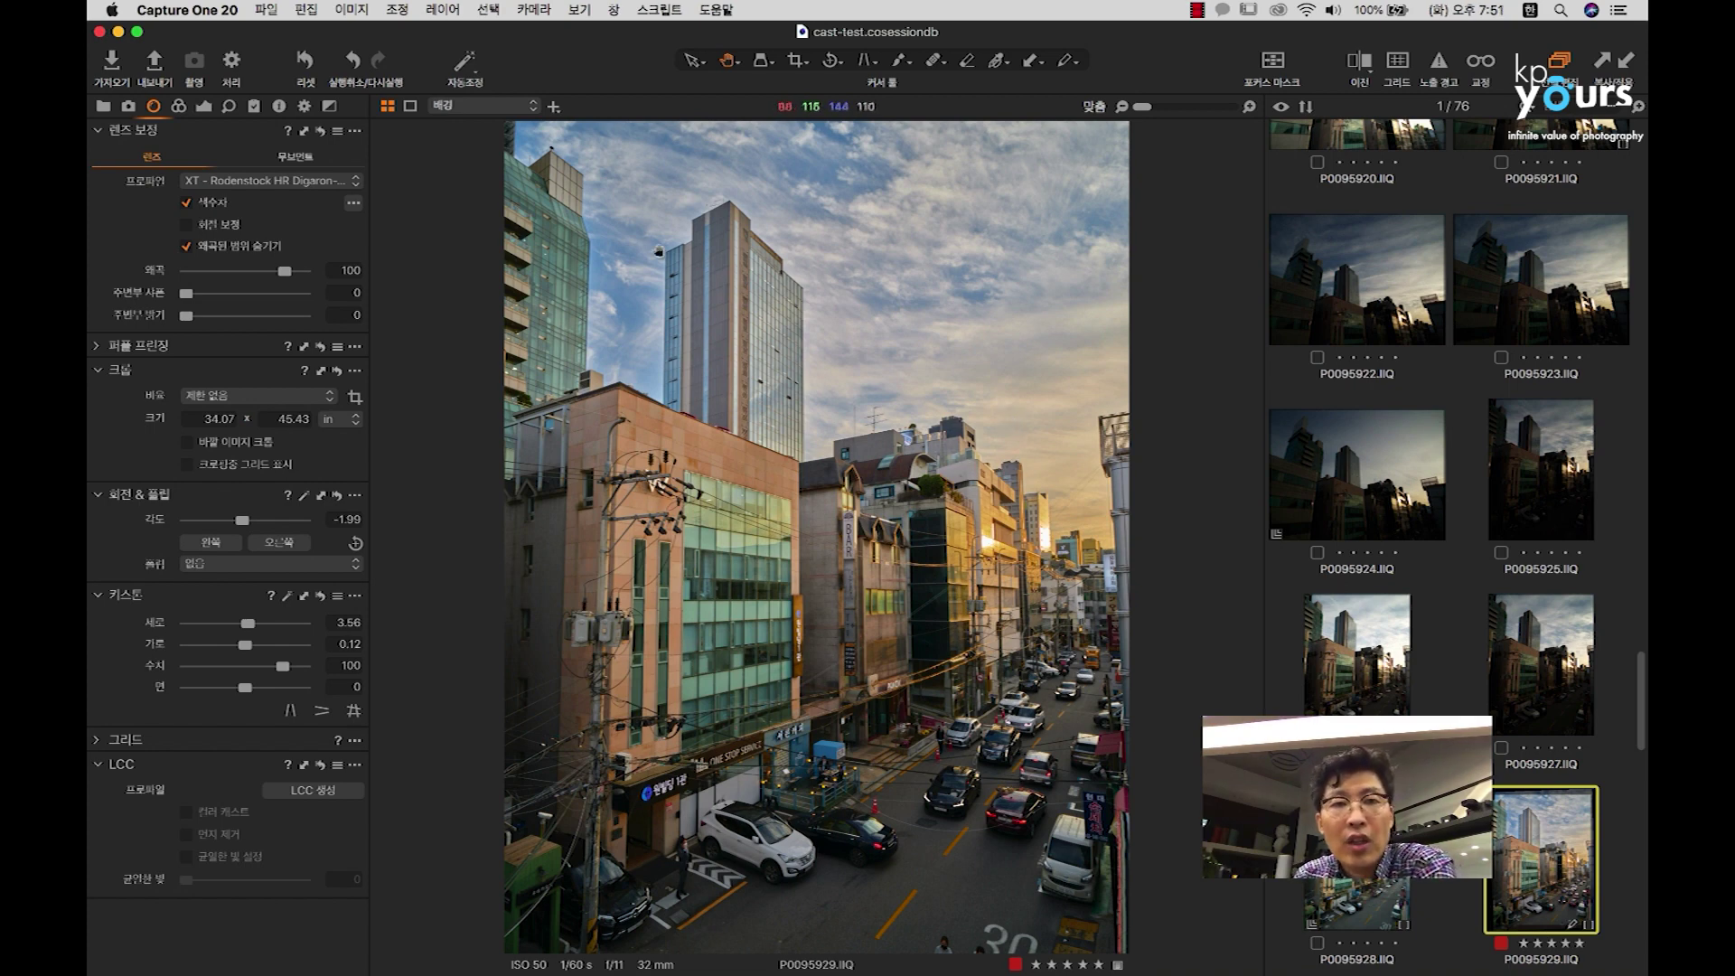
double_click(714, 231)
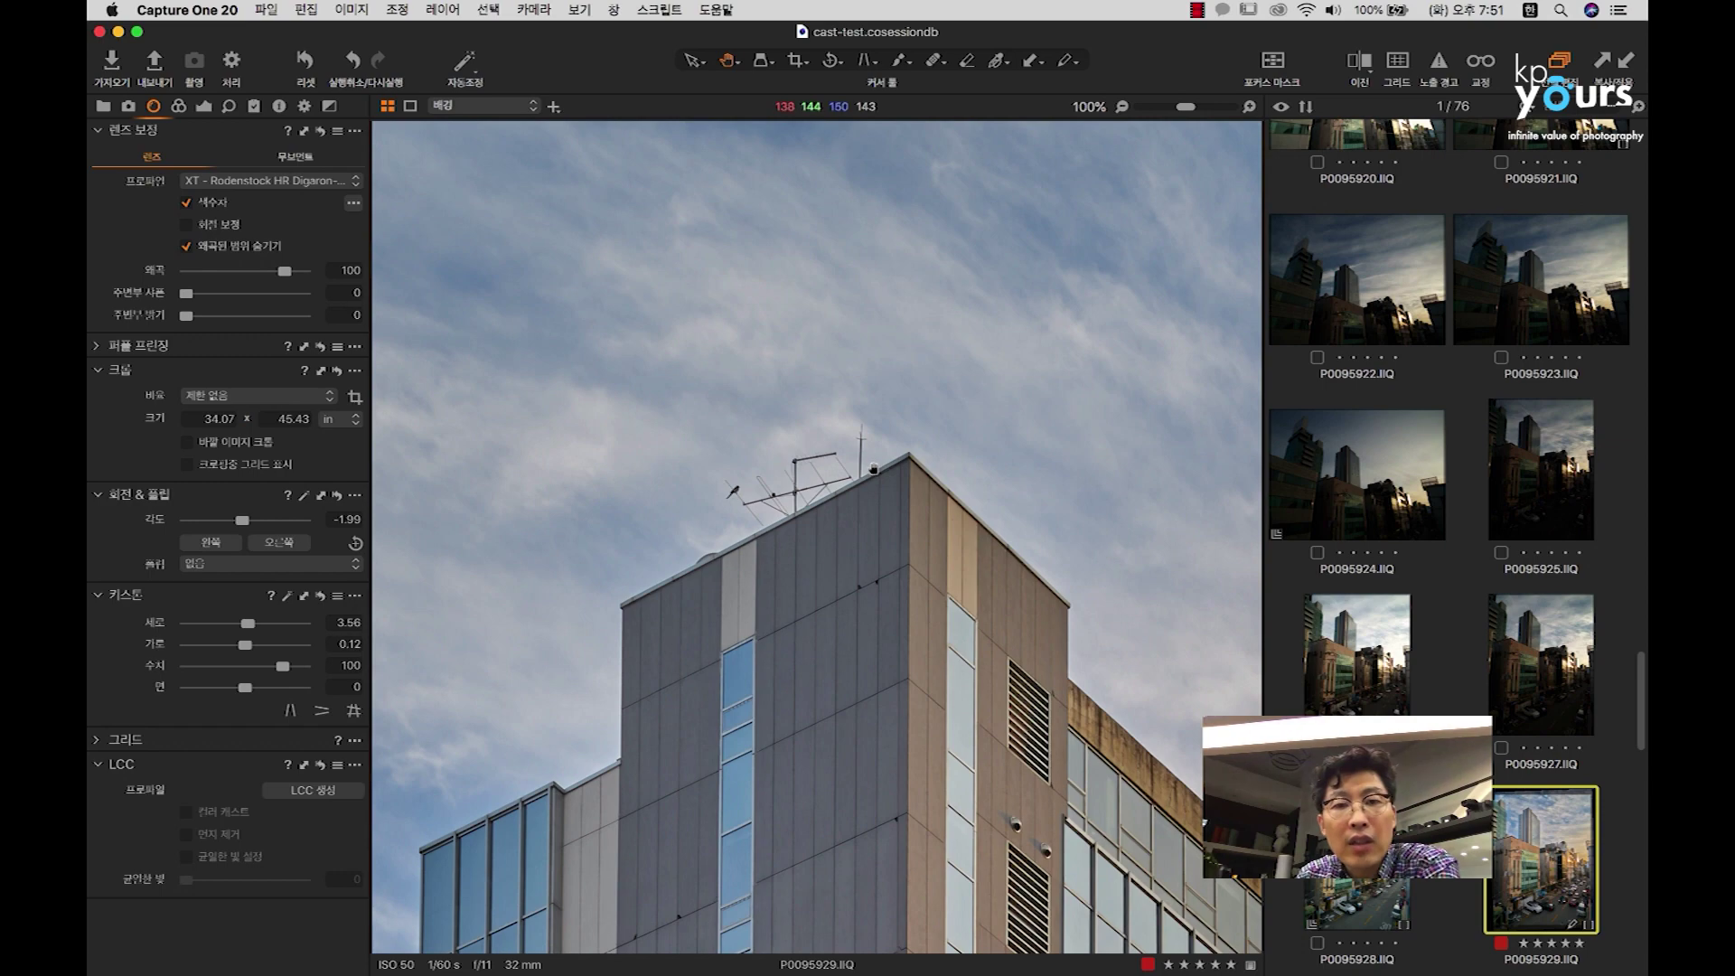
double_click(874, 470)
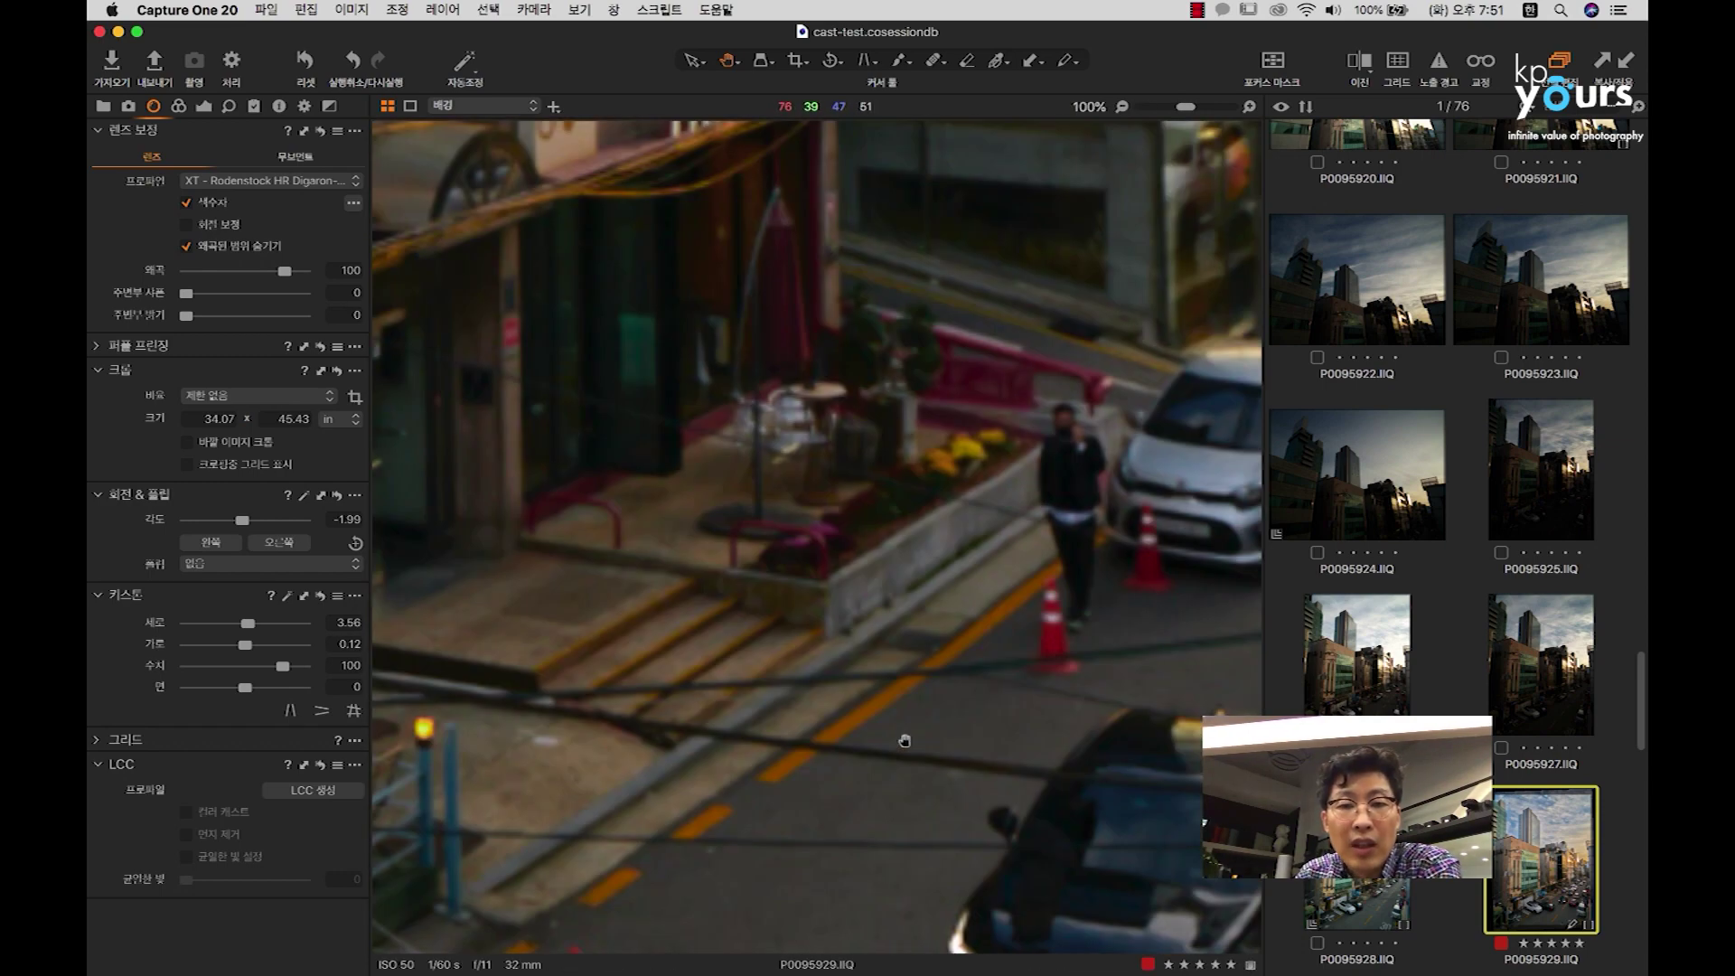
double_click(903, 743)
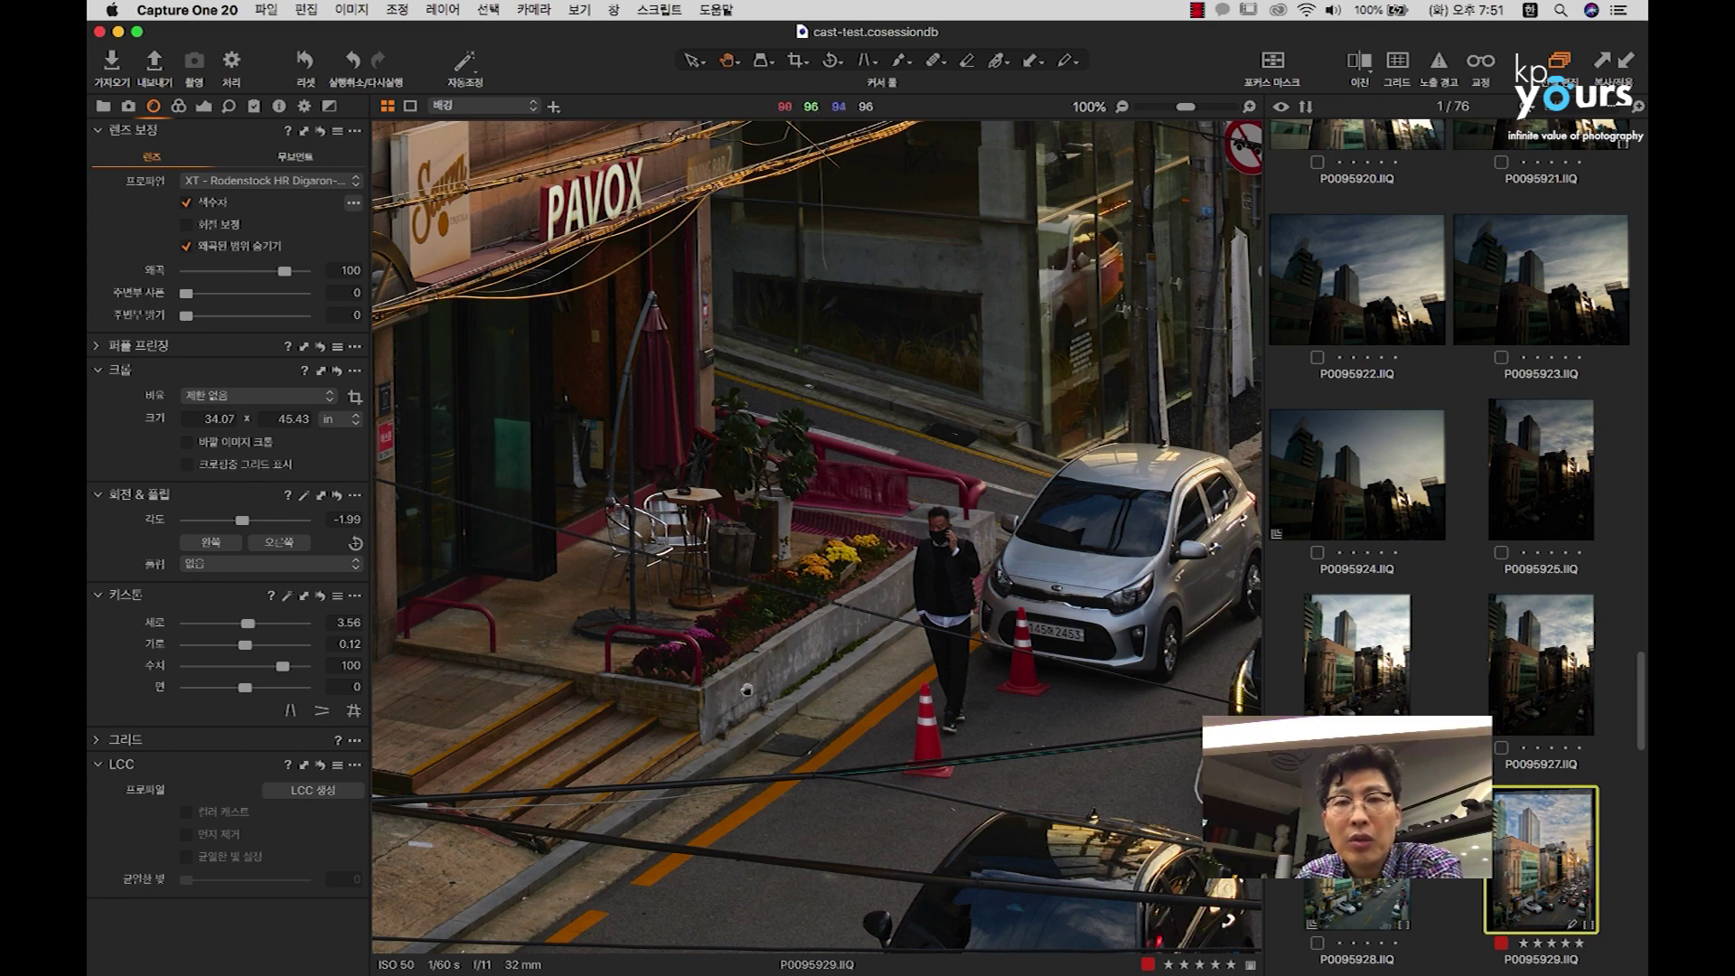
left_click(741, 680)
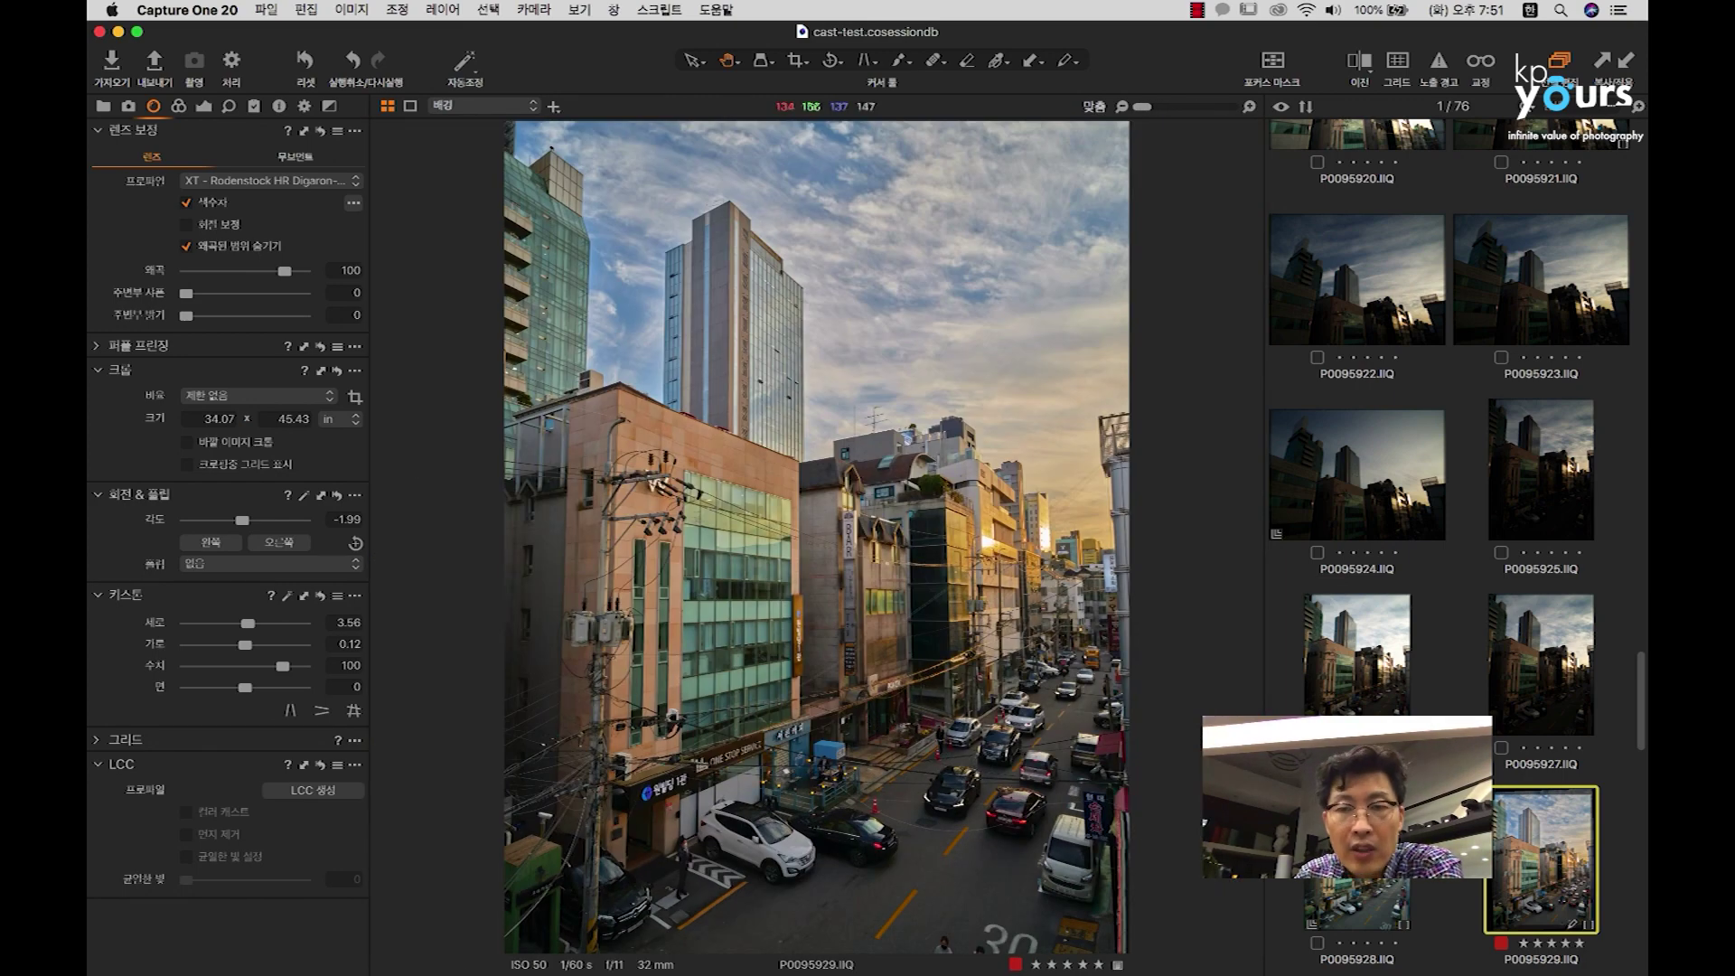
Step: Inspect the parked car and utility pole in the lower-left foreground, and the distant sunlit buildings, at 100%
left_click(570, 908)
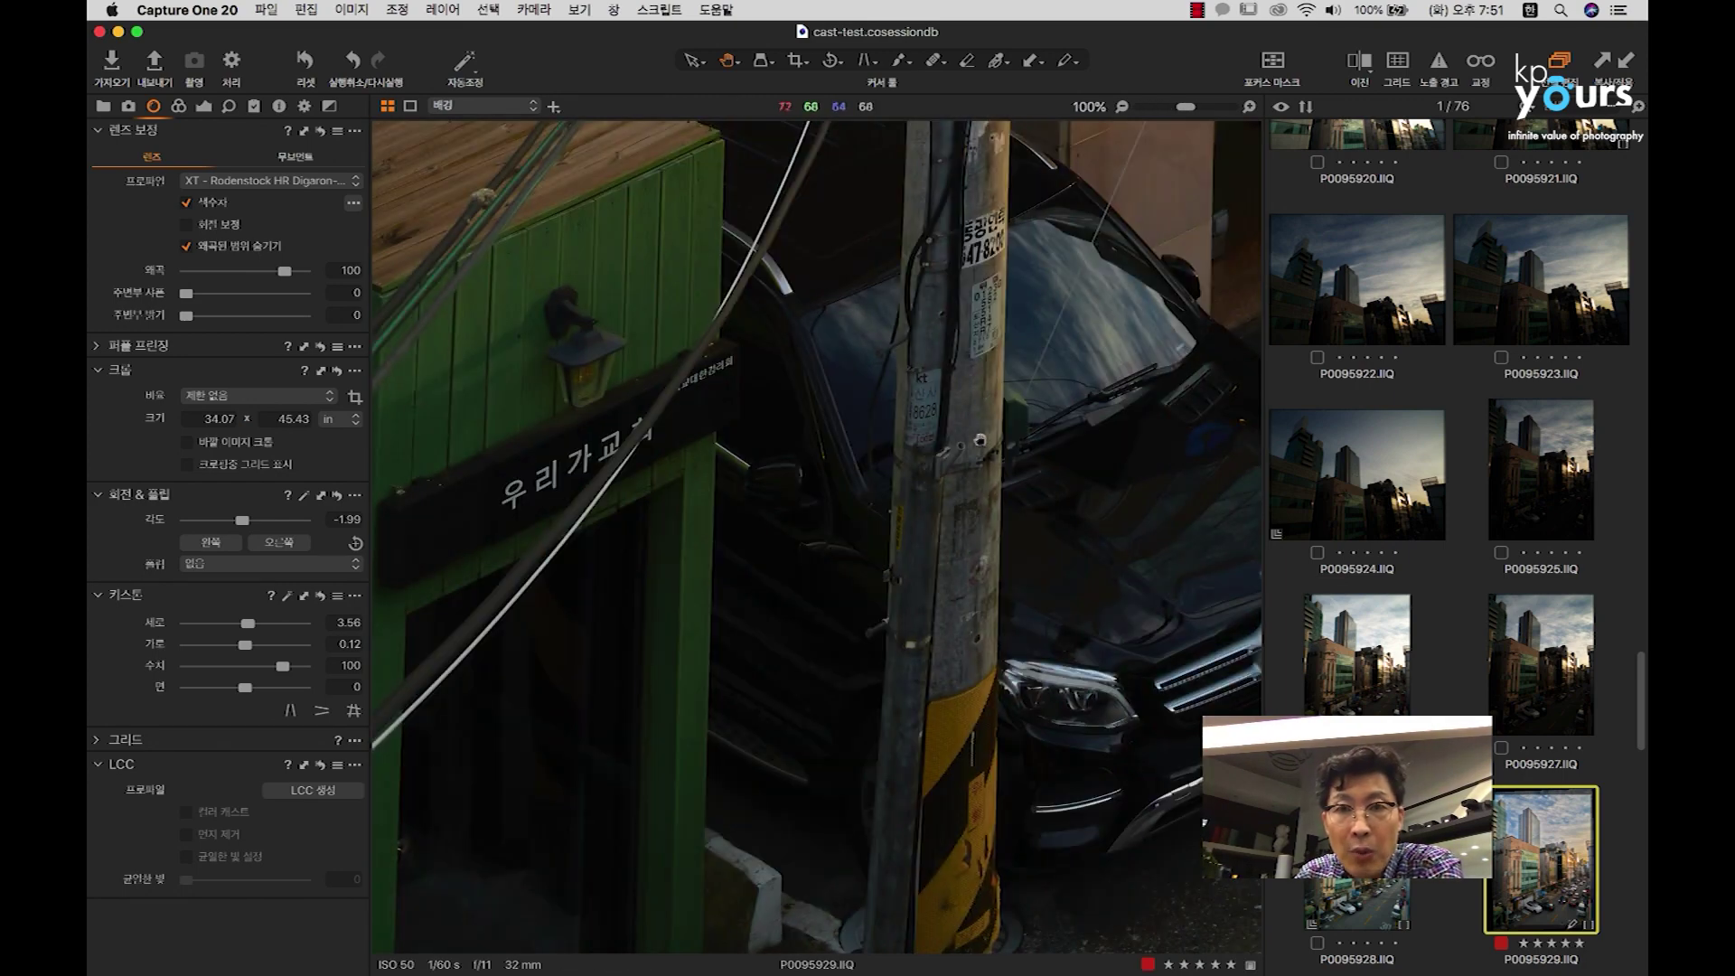
scroll(988, 441, "left", 3)
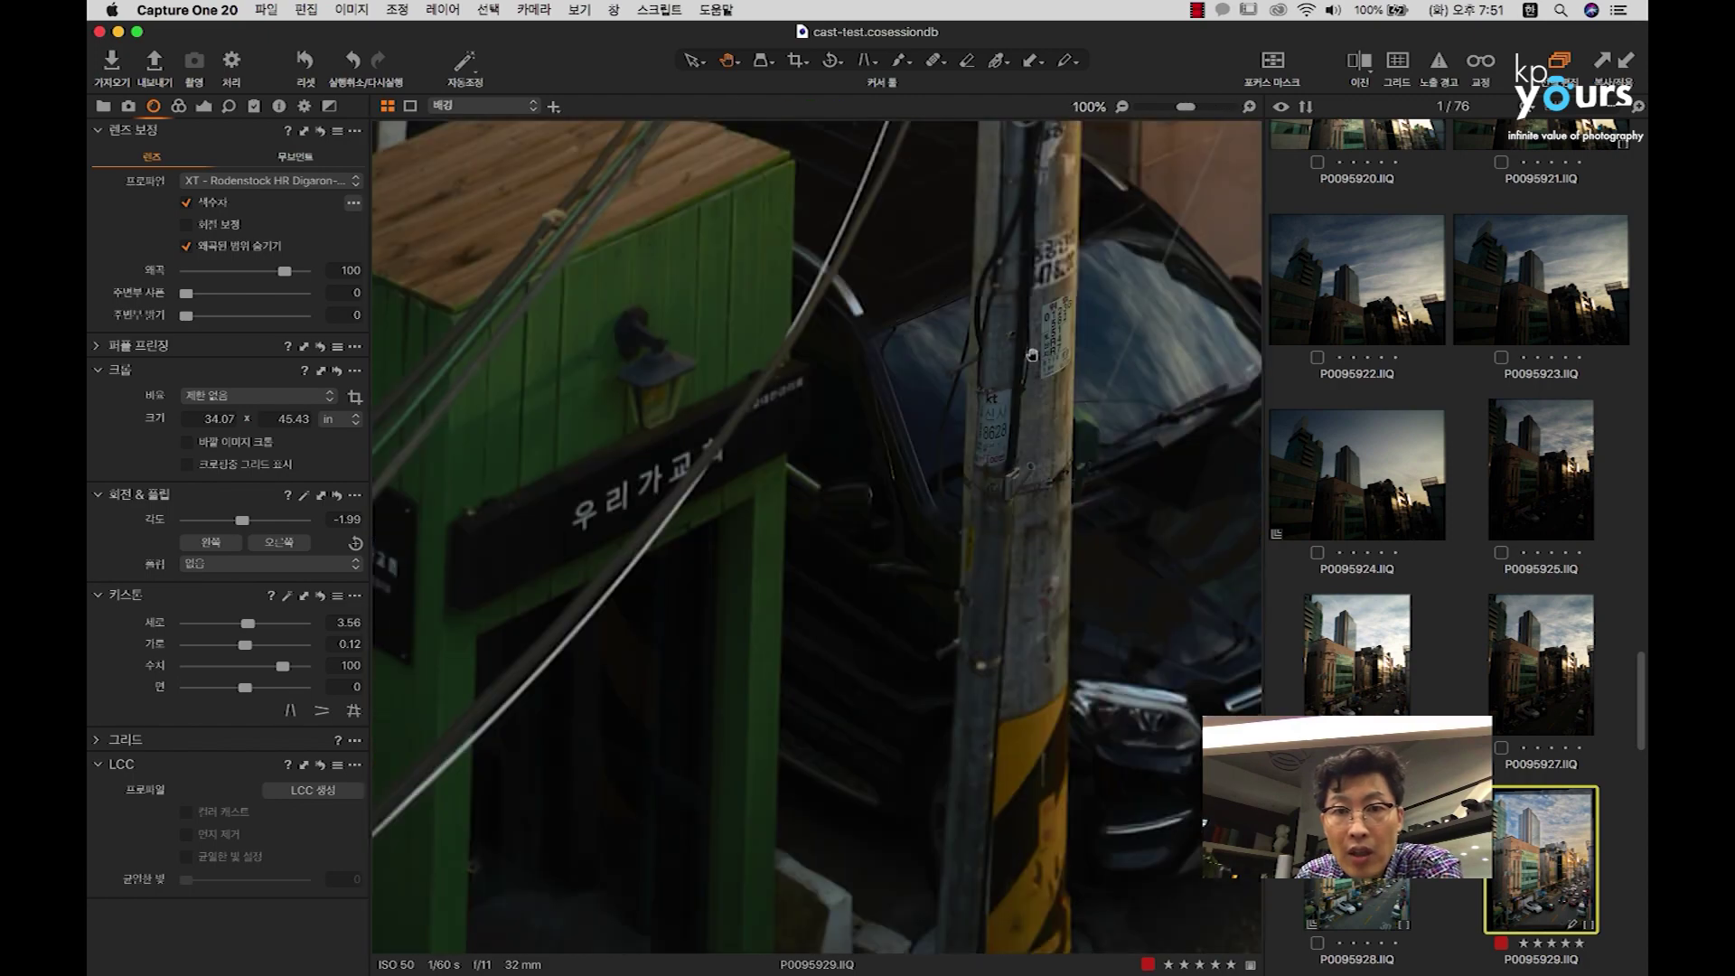
left_click(998, 463)
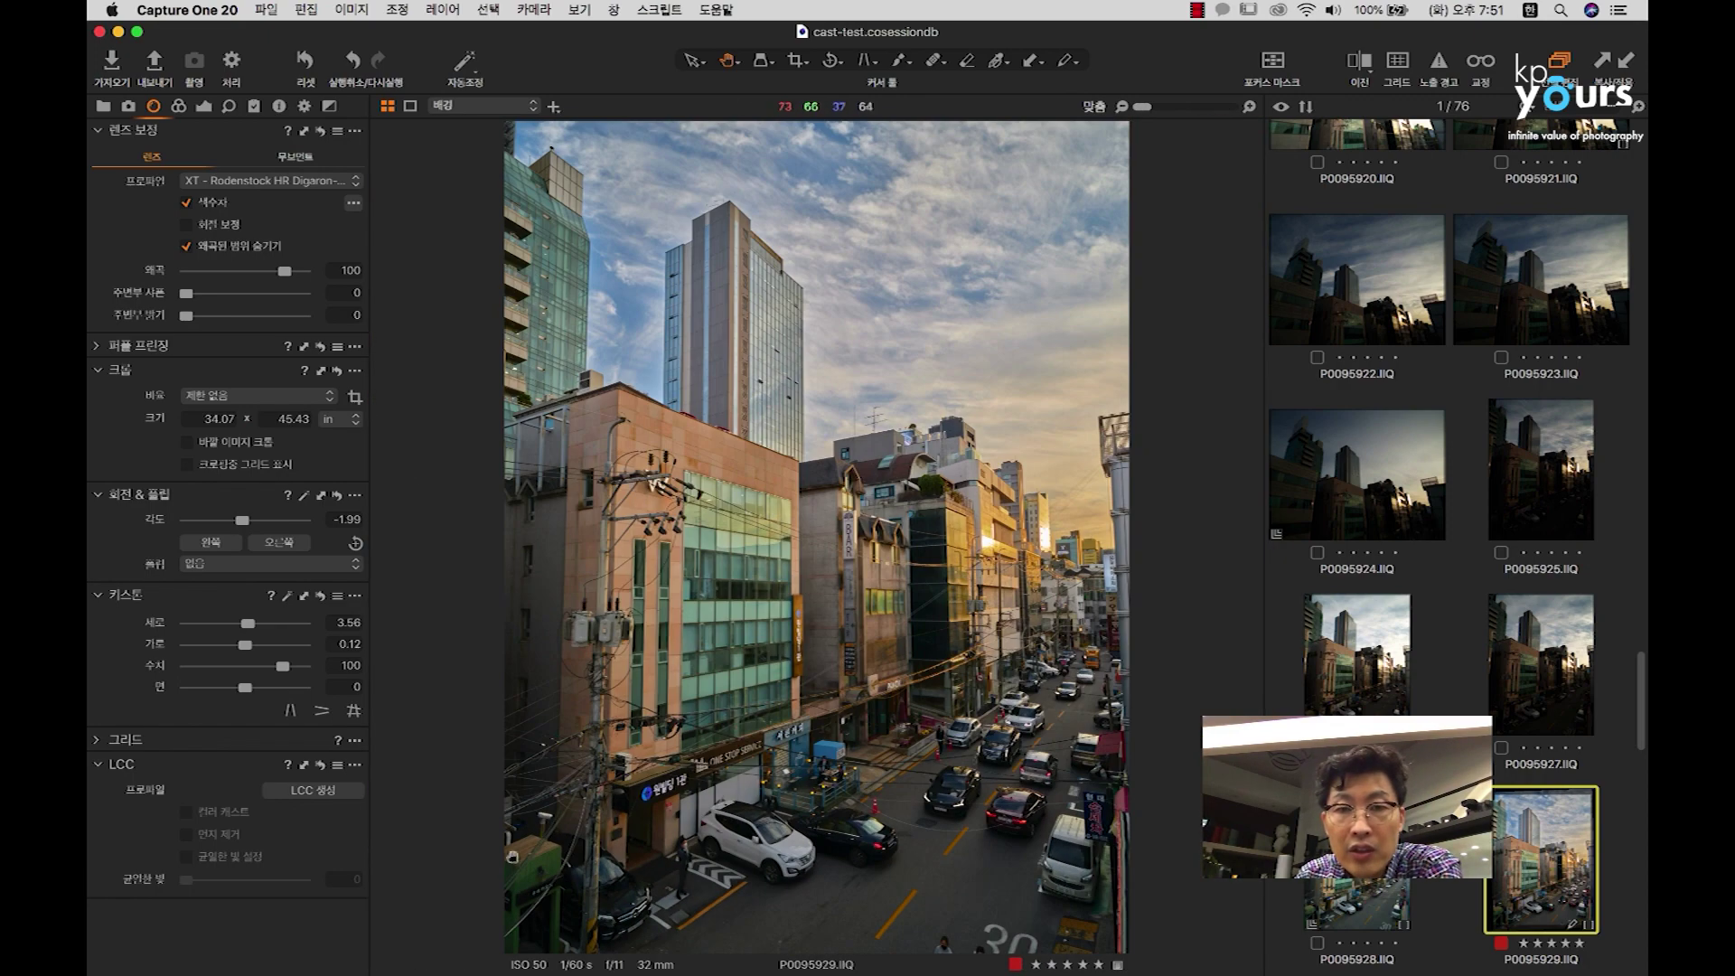
left_click(1088, 555)
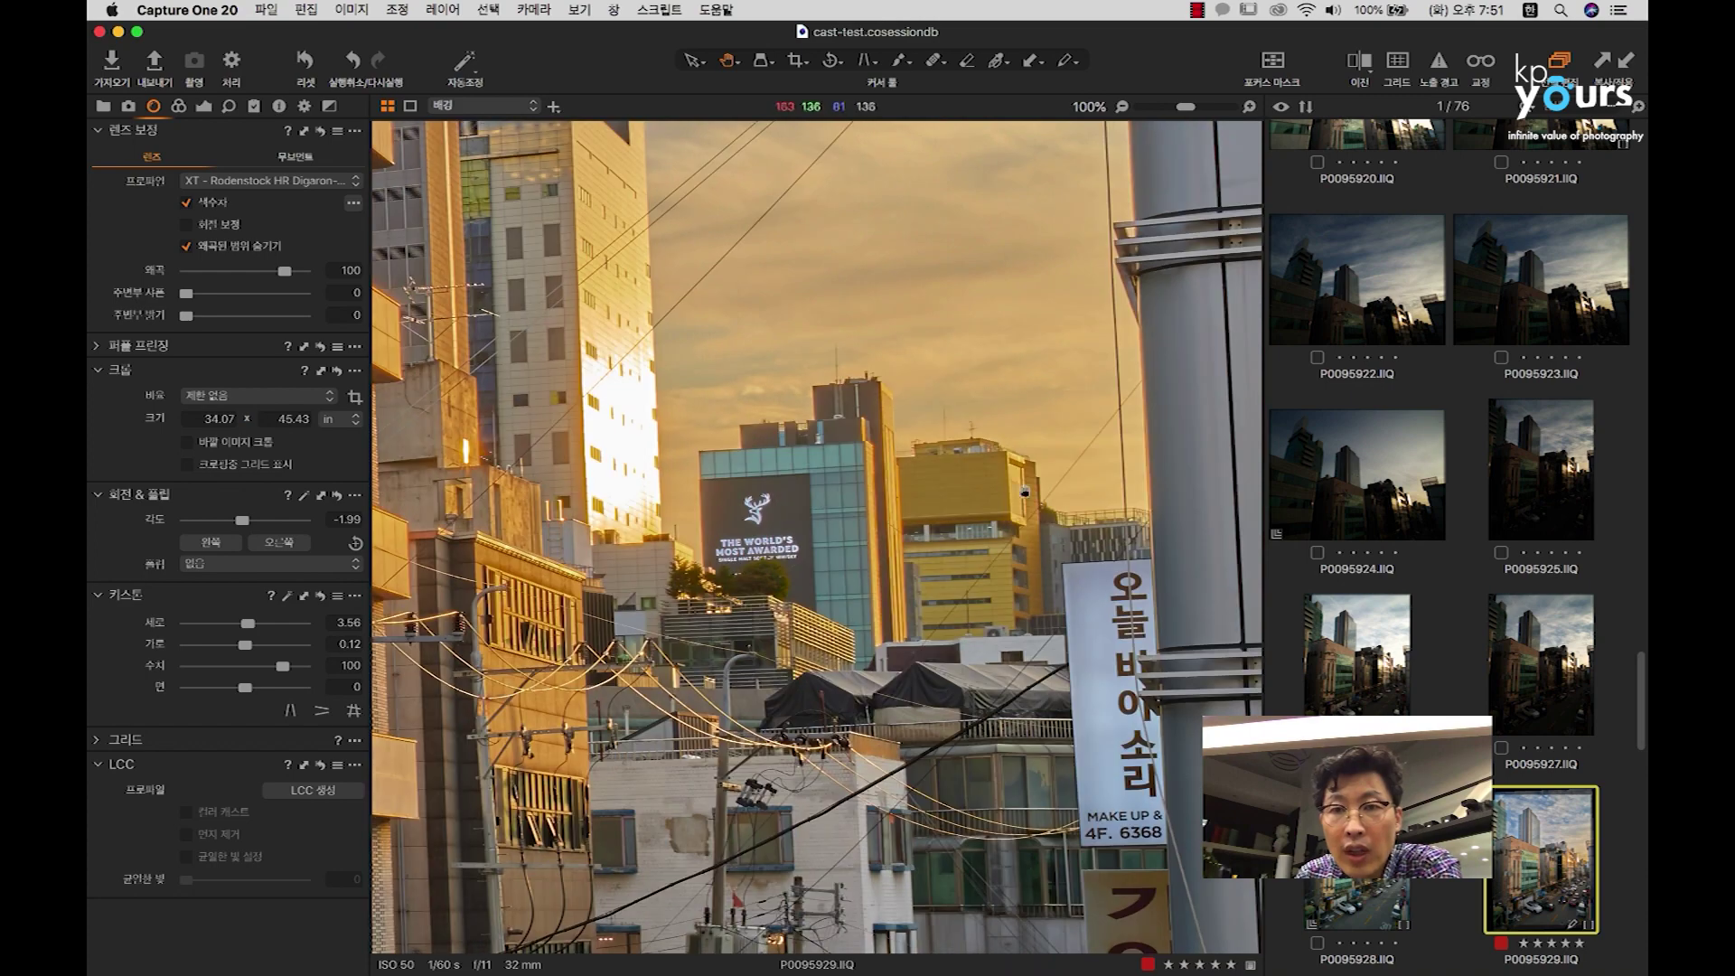
left_click(825, 572)
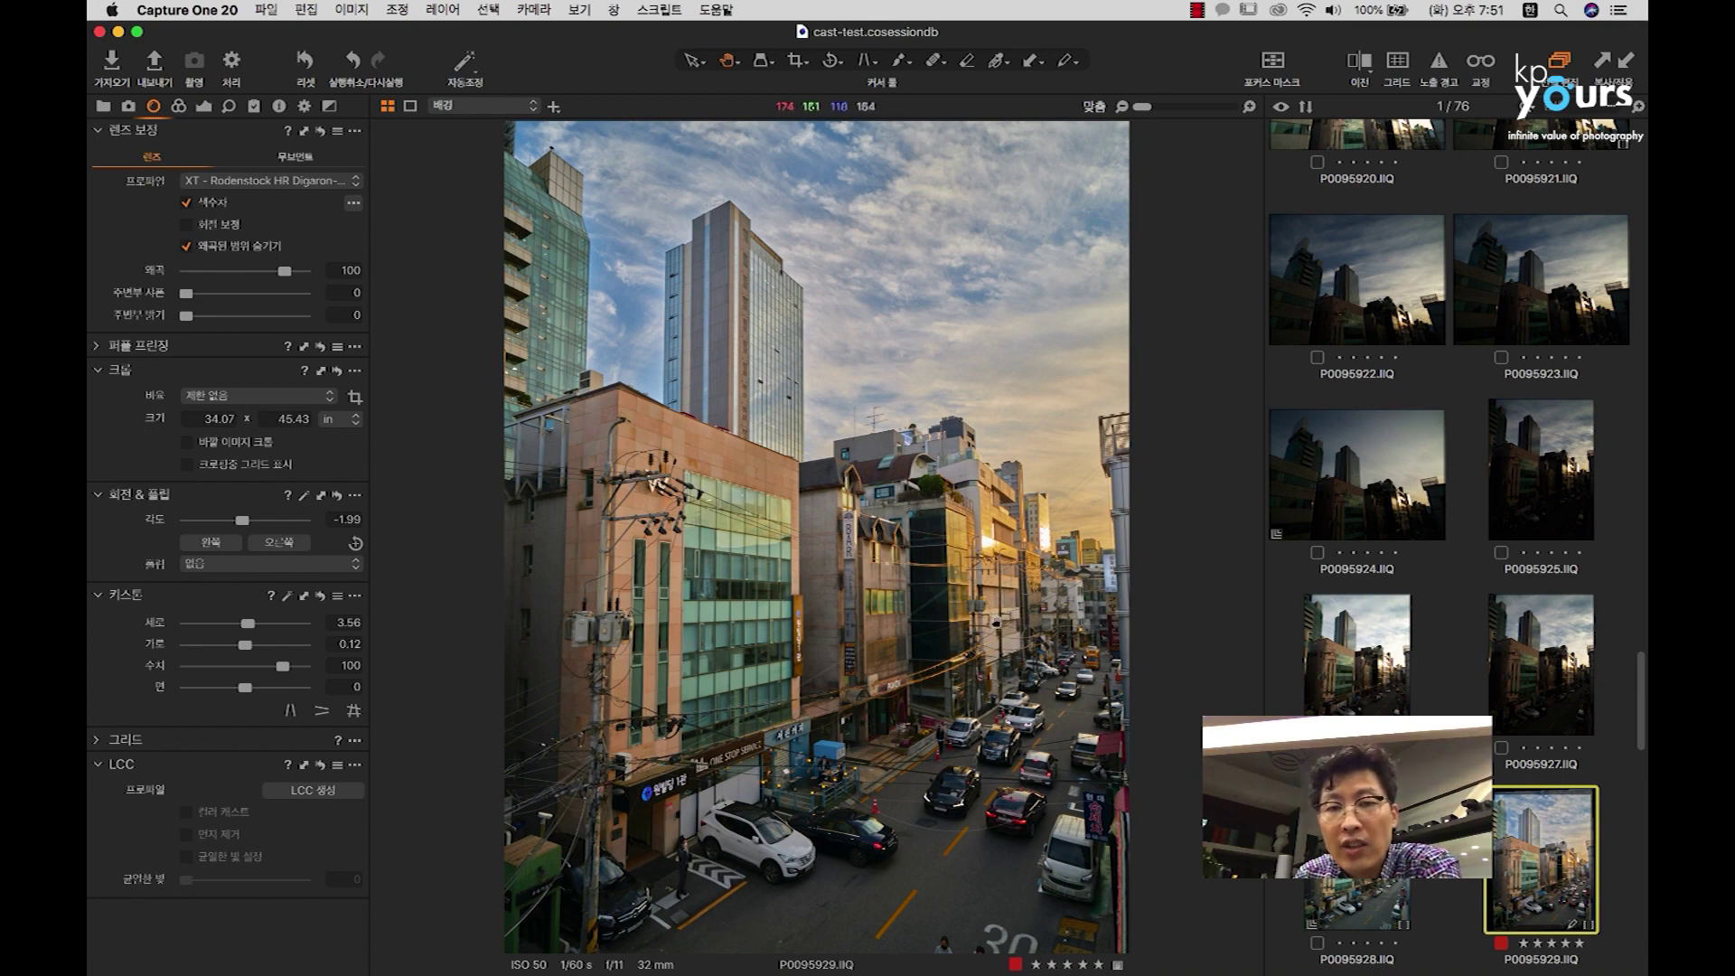
Step: Examine the no-entry truck sign and nearby cars mid-street at up to 200%, then return to the full photo
scroll(1004, 651, "up", 3)
left_click_drag(1019, 698, 895, 601)
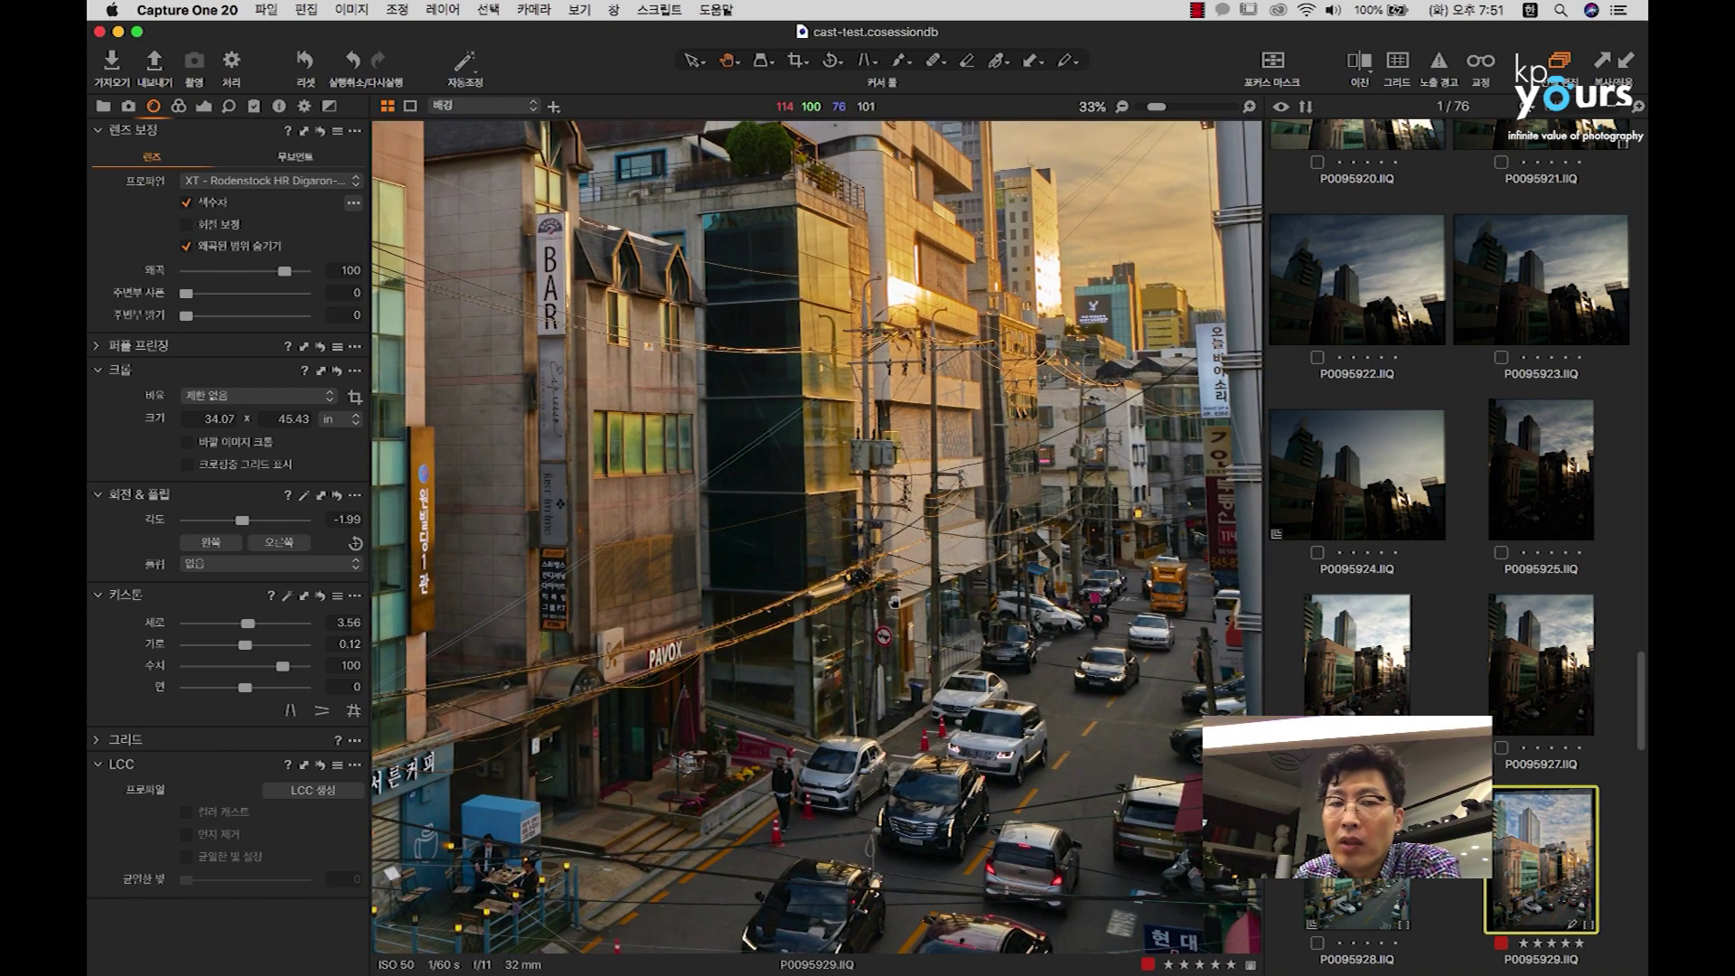
scroll(900, 651, "up", 3)
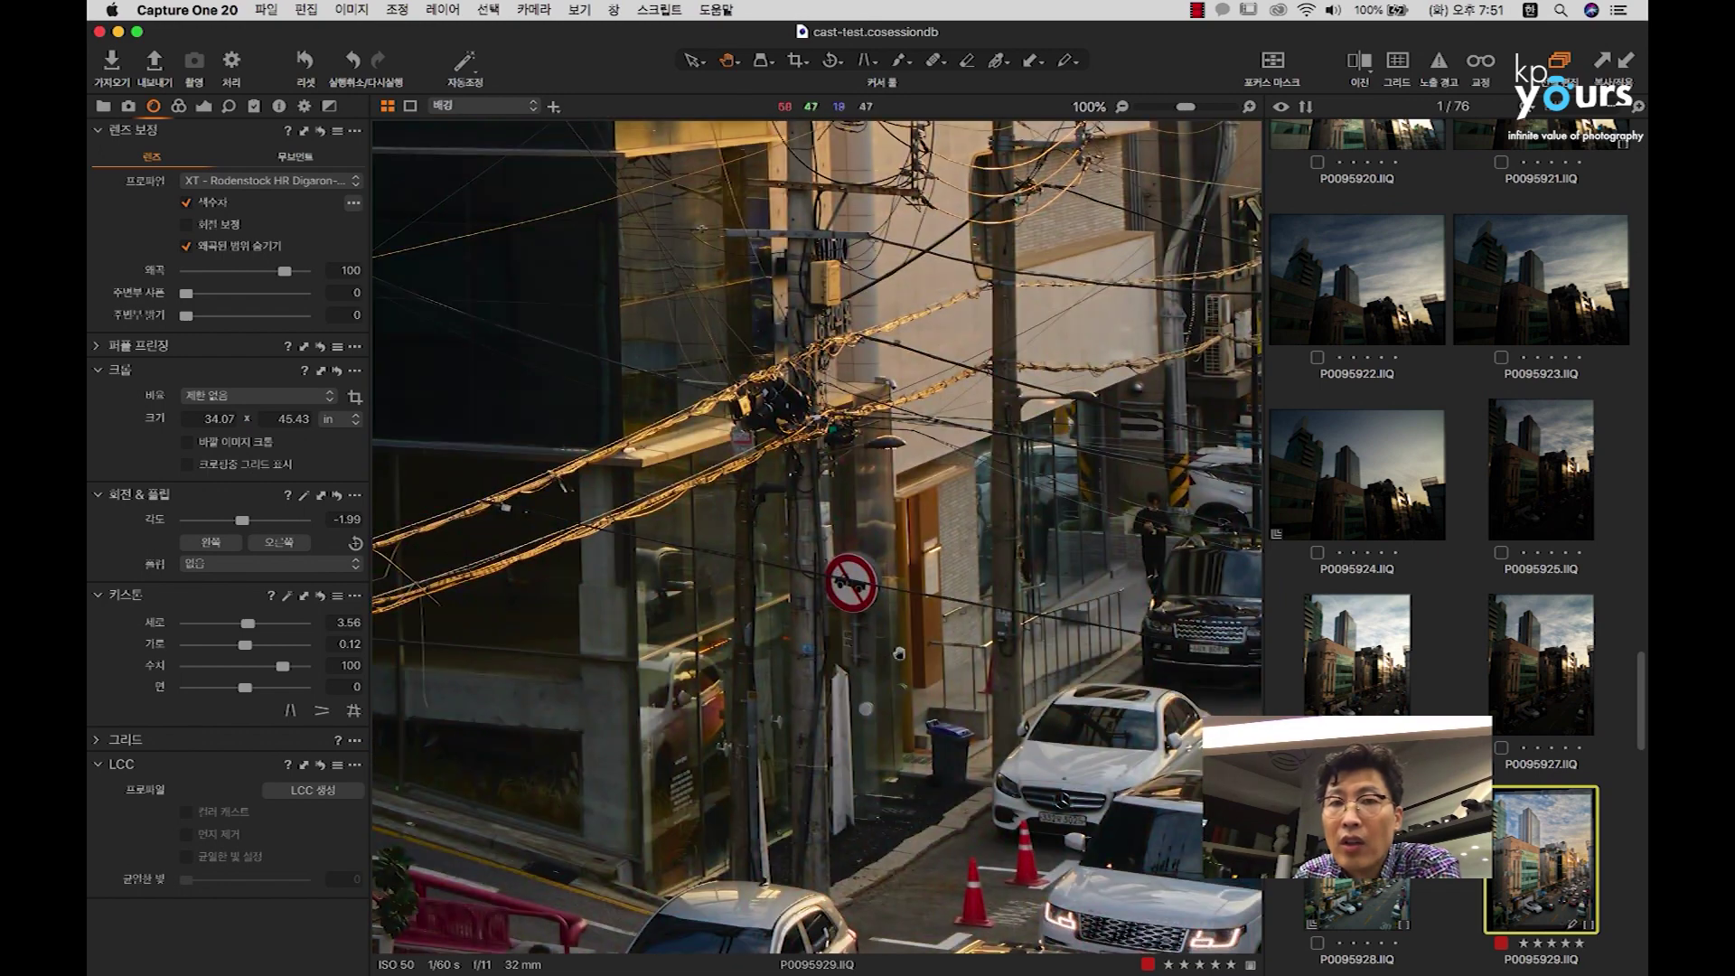
scroll(899, 651, "up", 2)
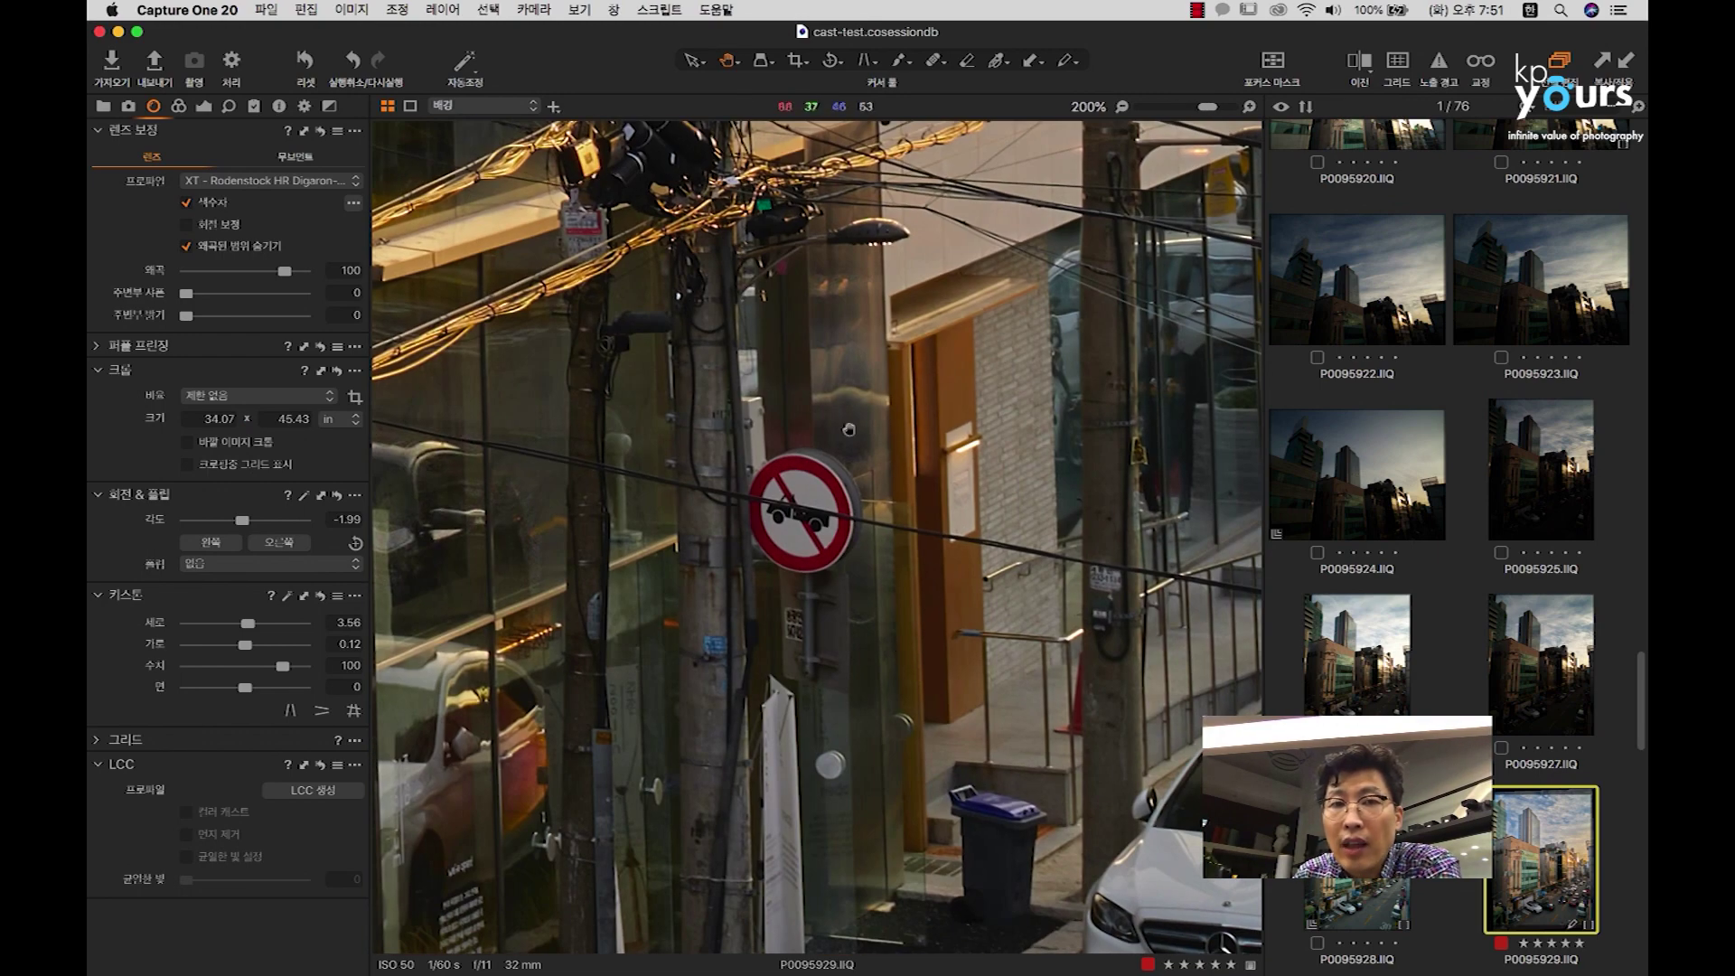
scroll(766, 344, "down", 1)
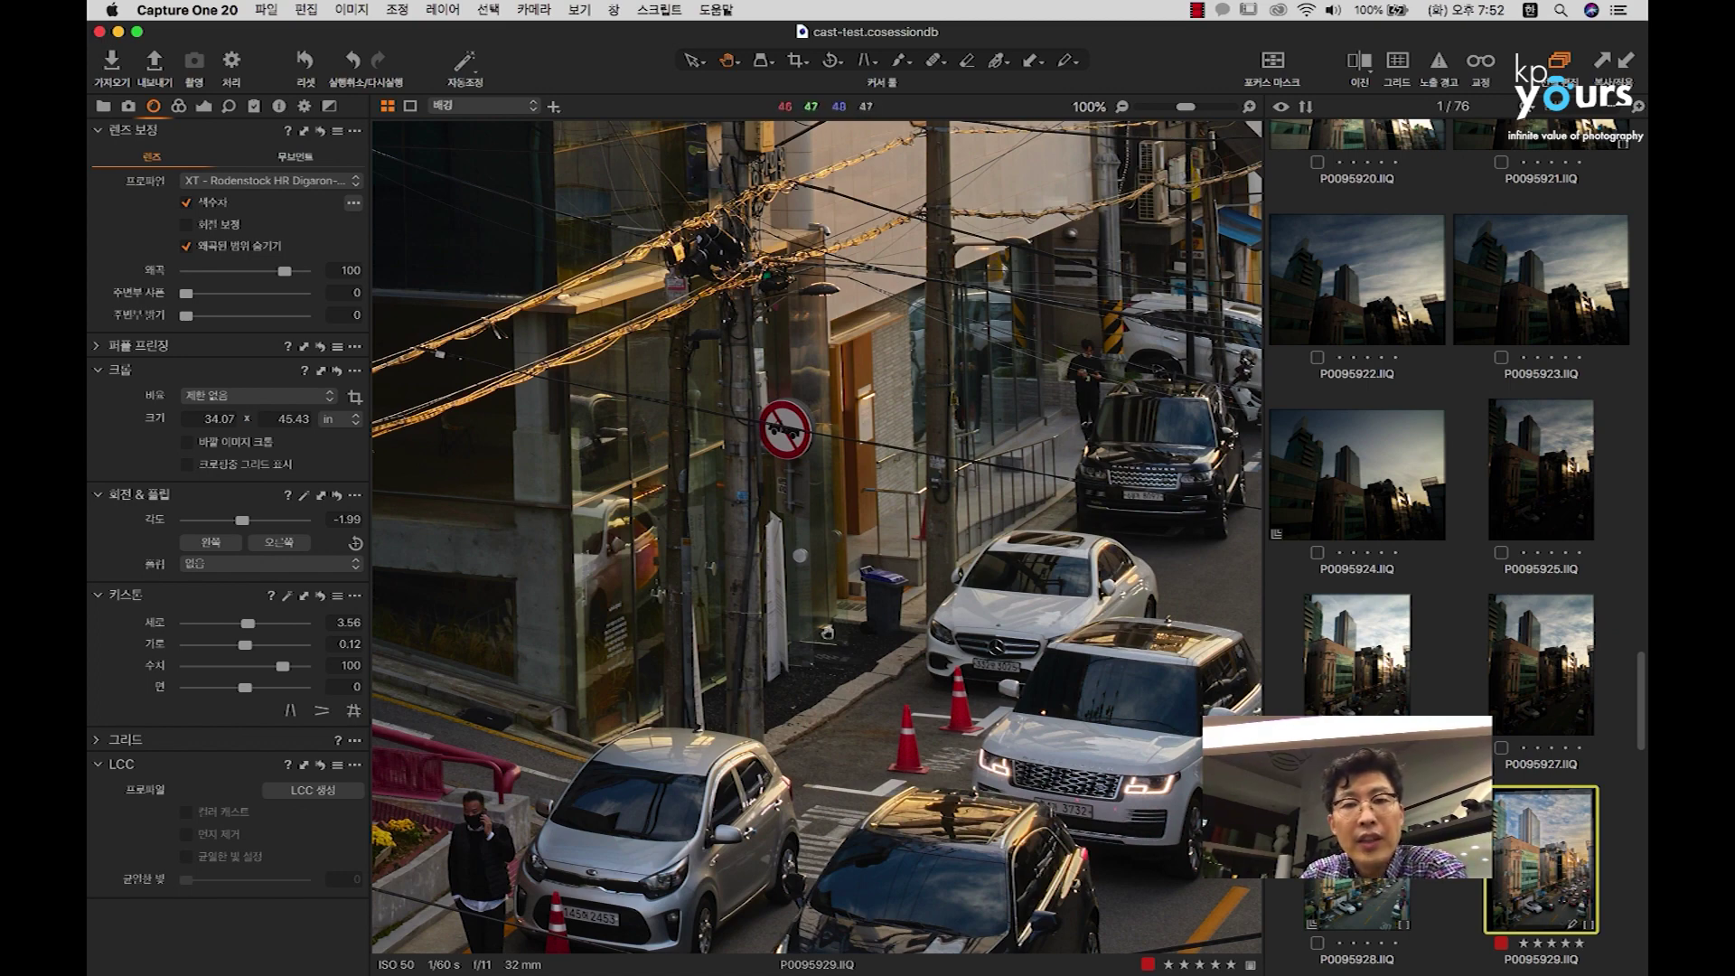
scroll(831, 635, "down", 2)
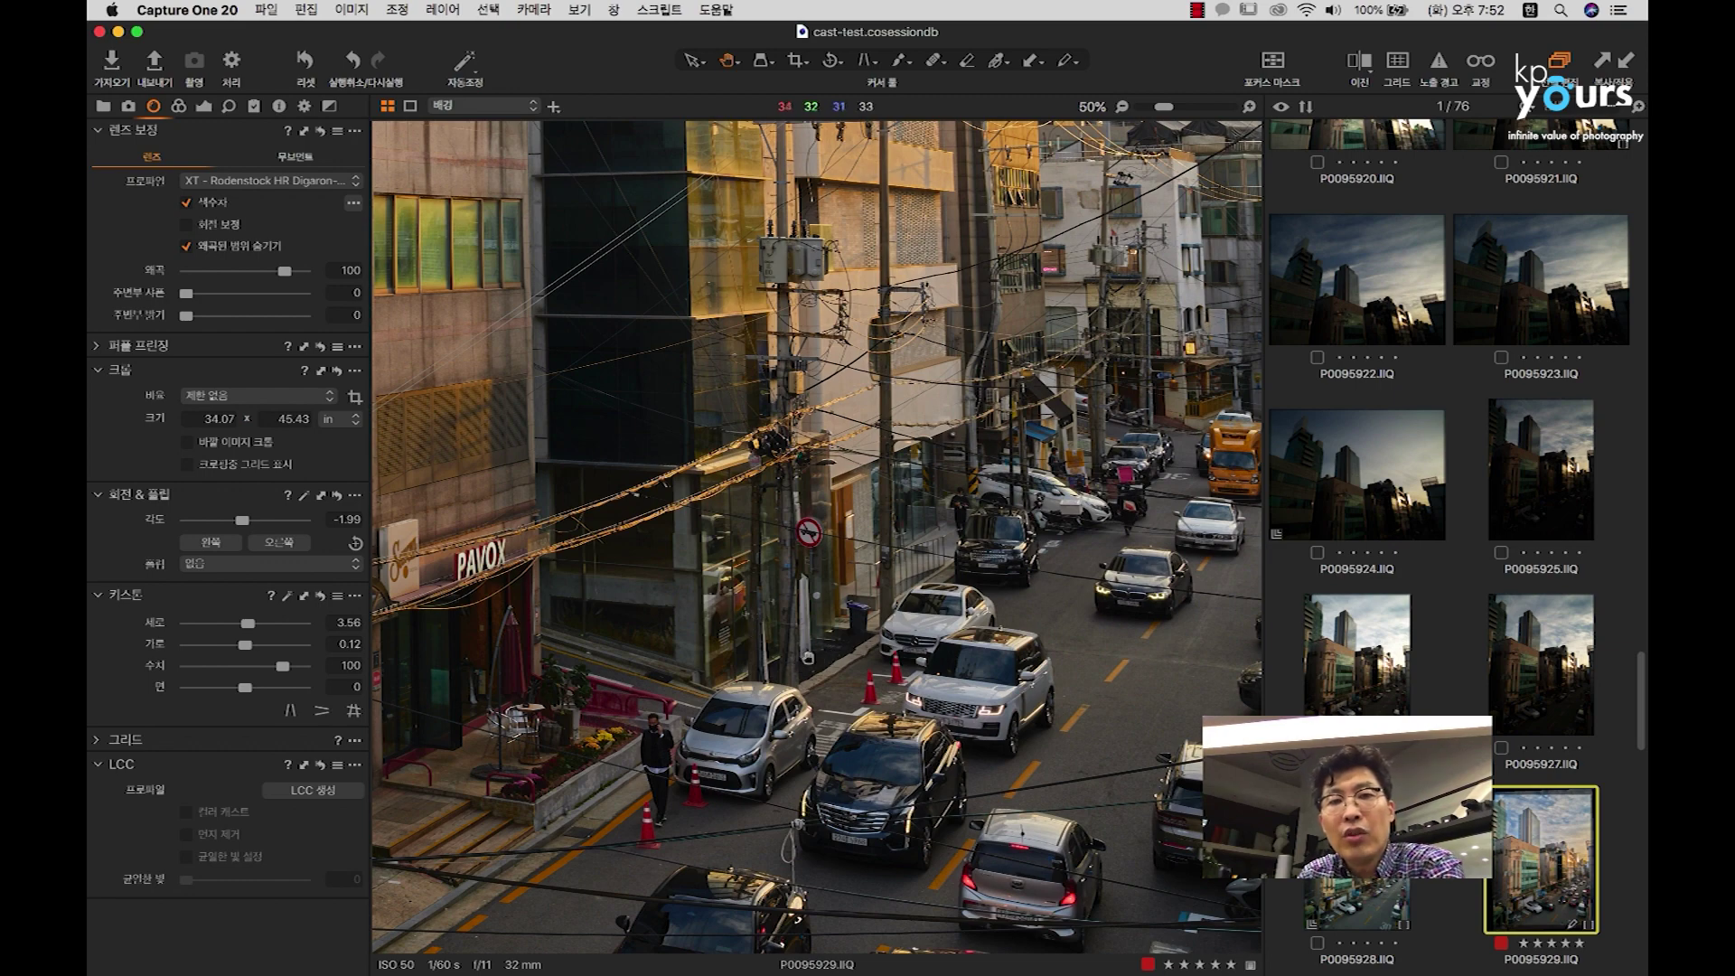
key("super+0")
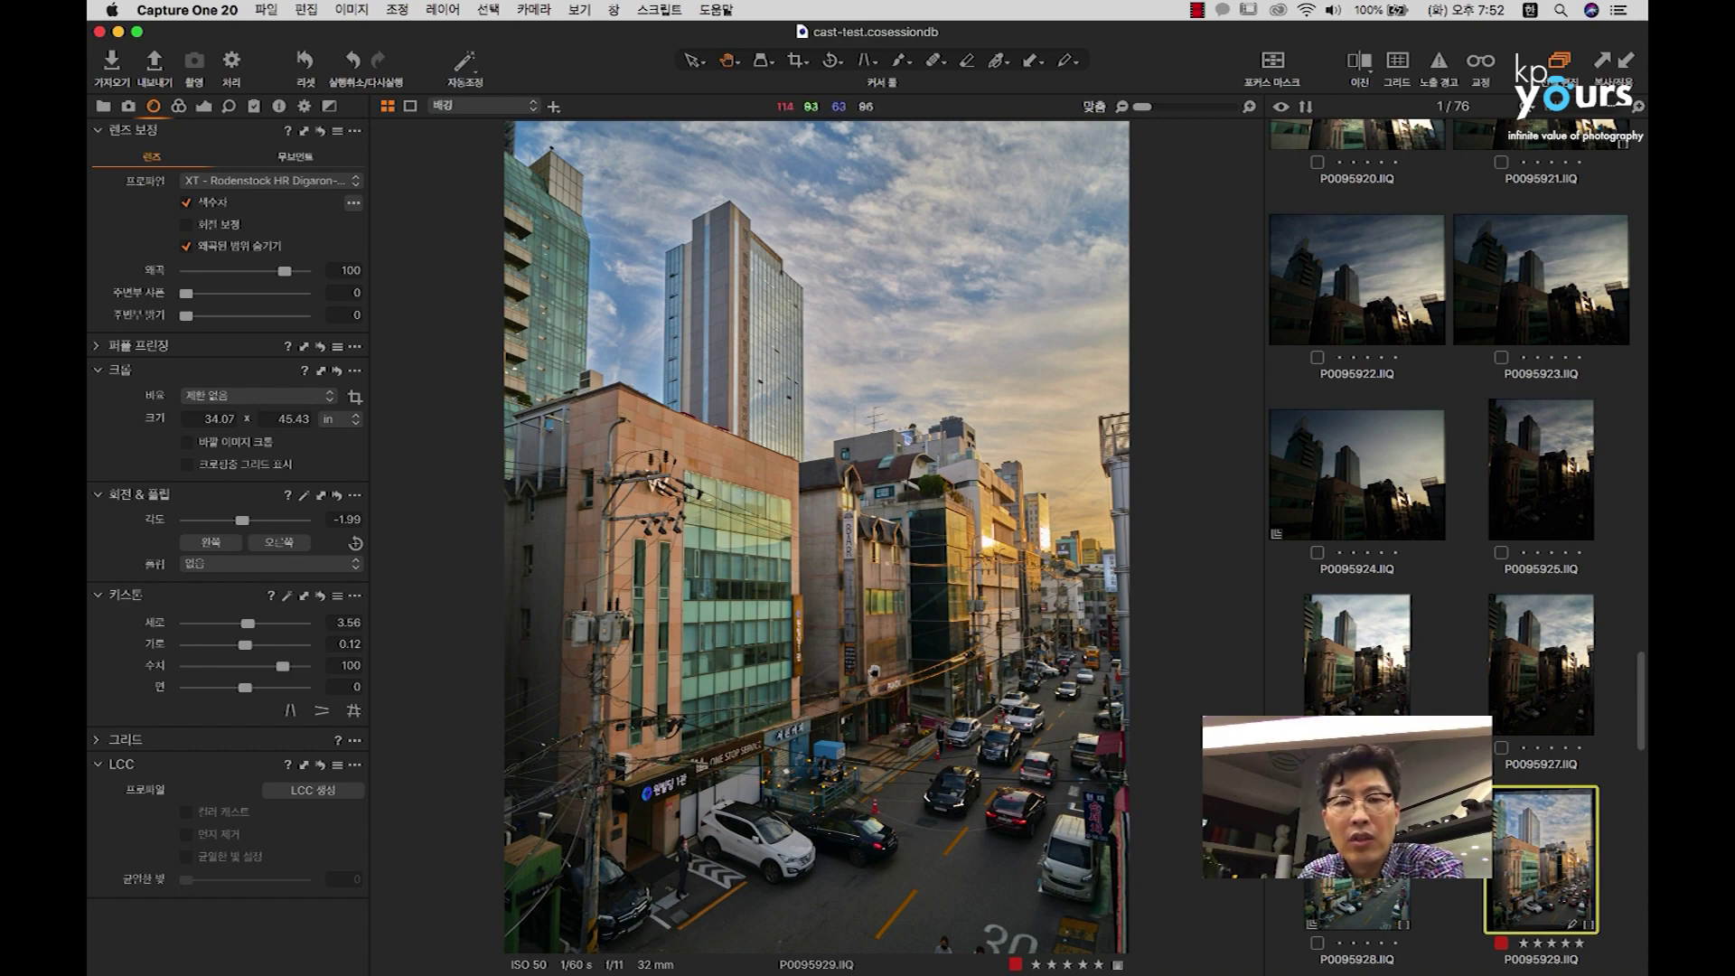
Step: Examine the red bench and flower bed beside the PAVOX terrace at 400%
scroll(874, 672, "up", 1)
scroll(932, 743, "up", 3)
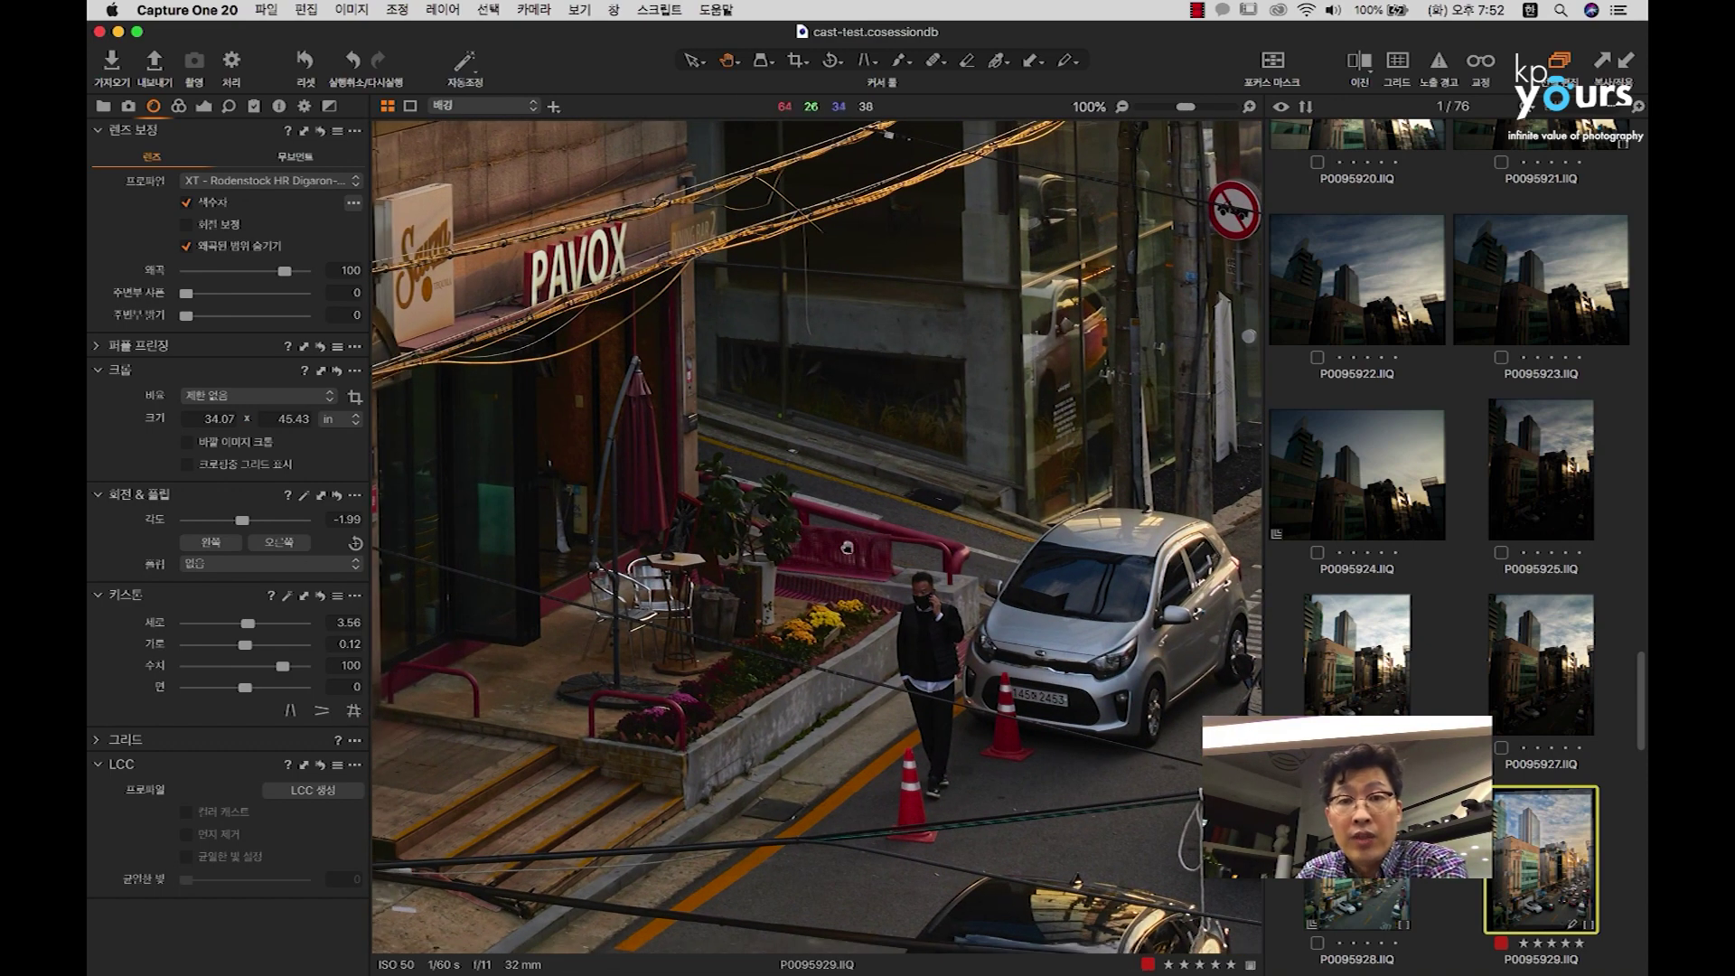
scroll(847, 548, "up", 3)
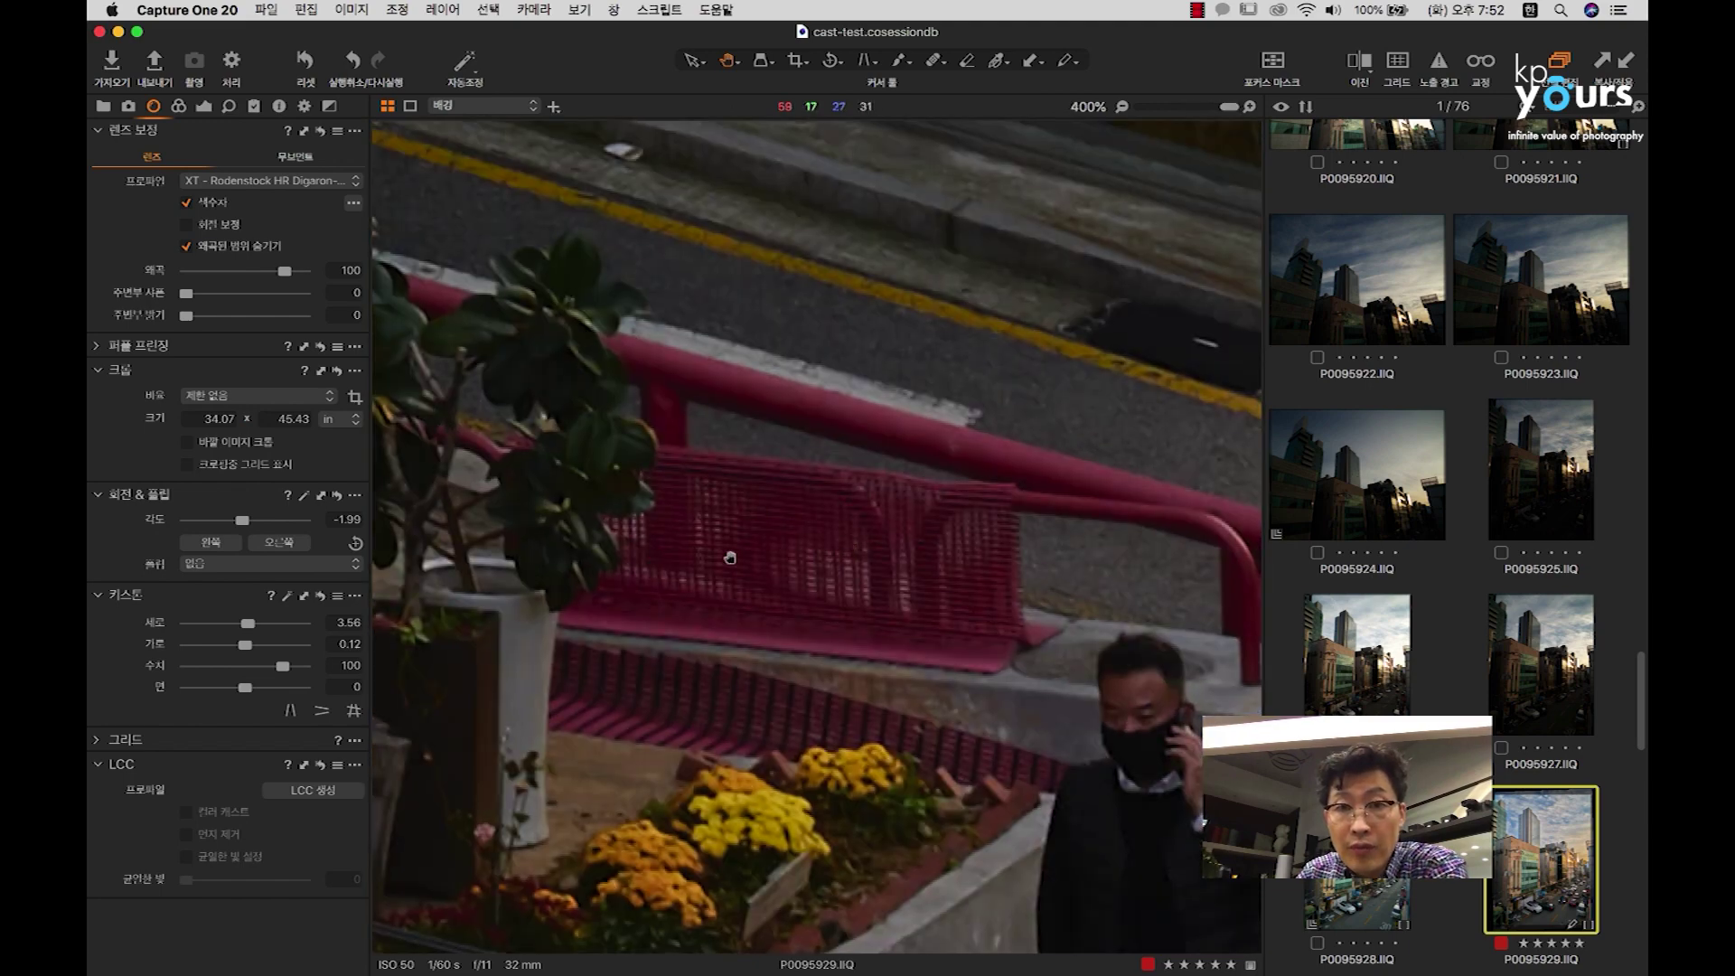
left_click_drag(730, 558, 794, 522)
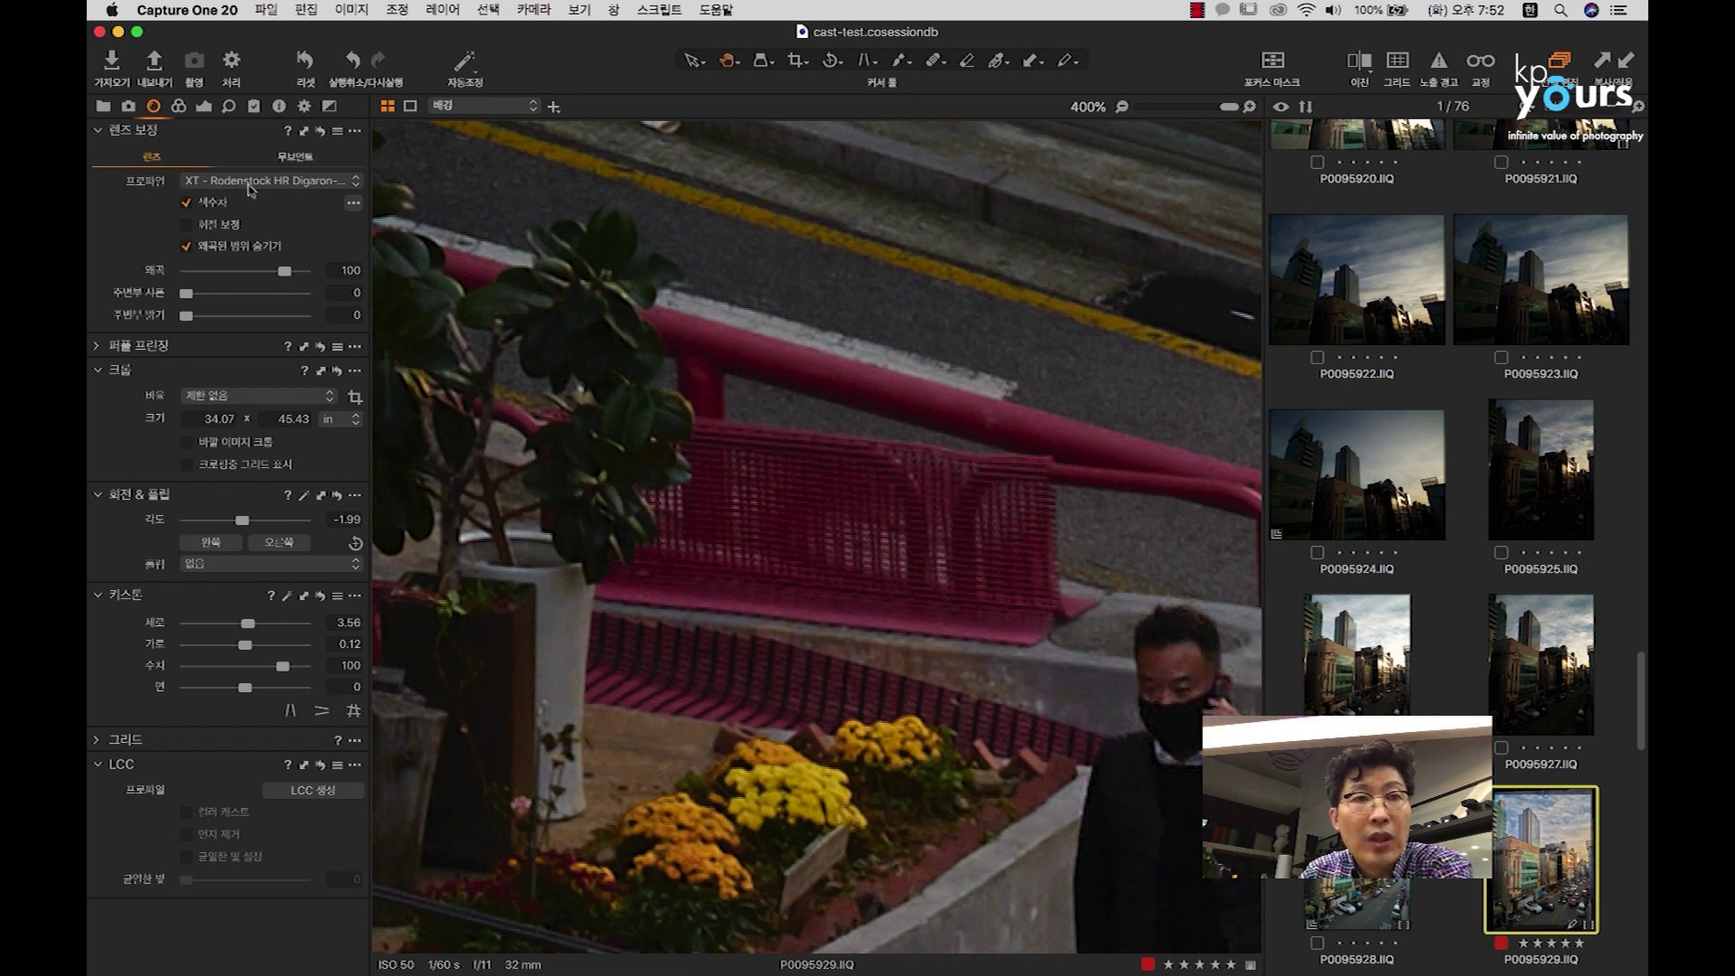
Step: Keep the XT - Rodenstock HR Digaron-W 4.0/32mm profile and enable diffraction correction, comparing the red bench with it off and on
left_click(273, 185)
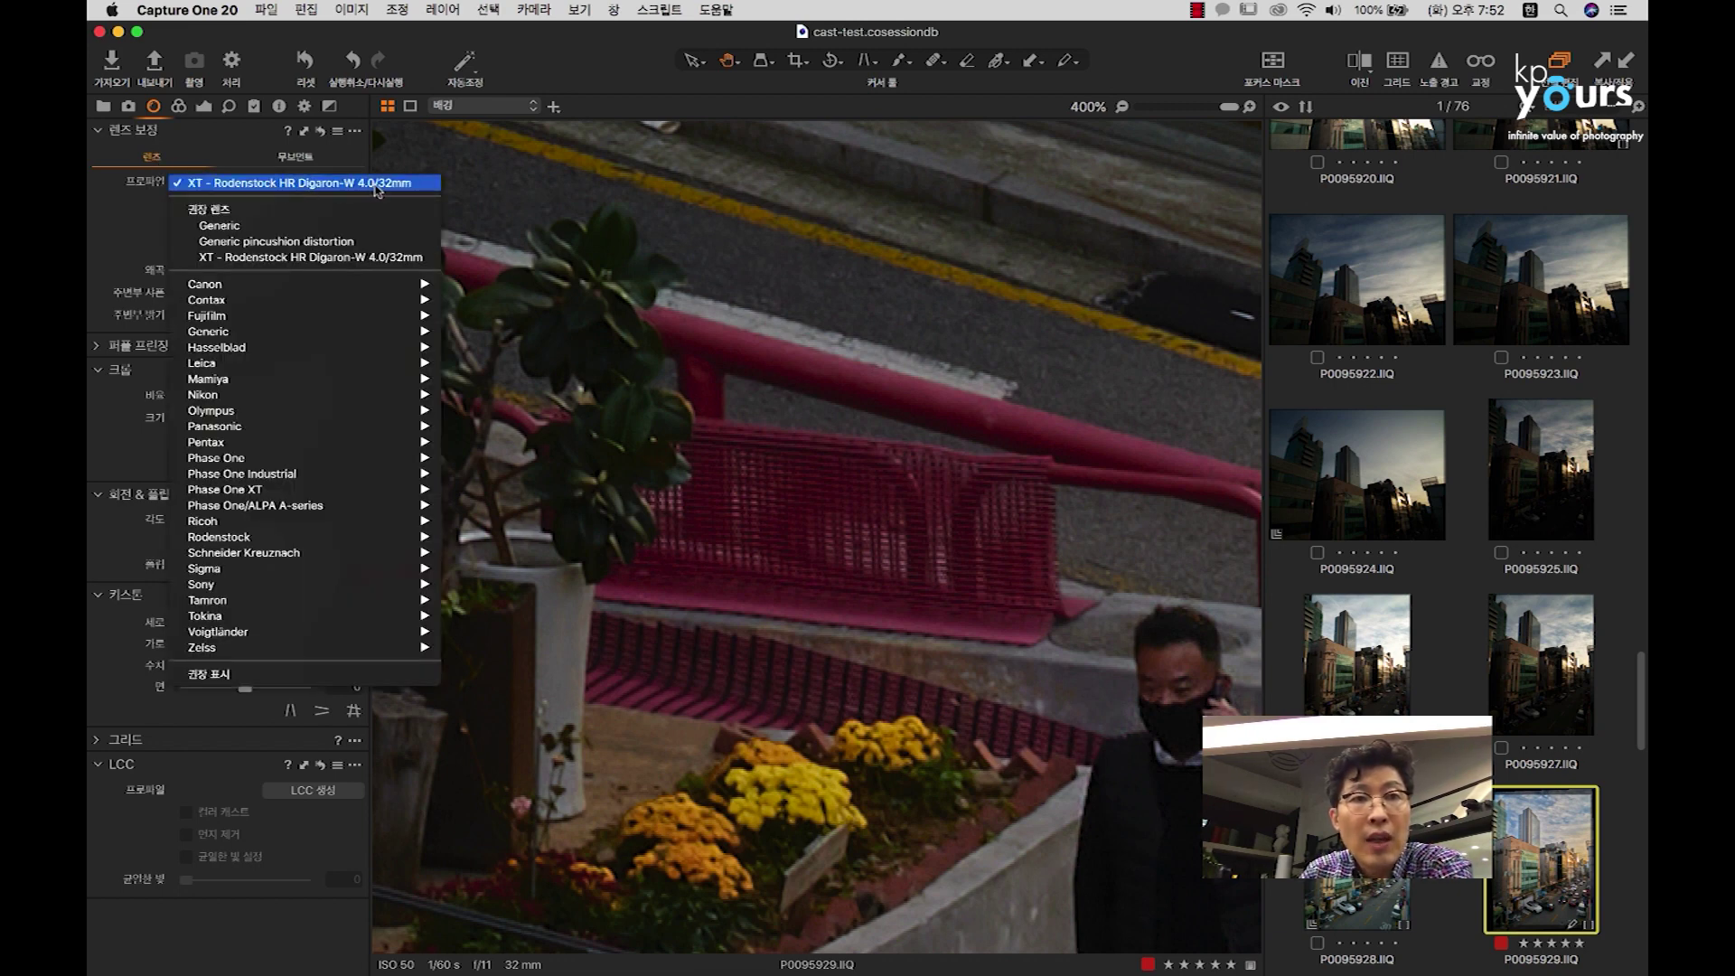
left_click(253, 182)
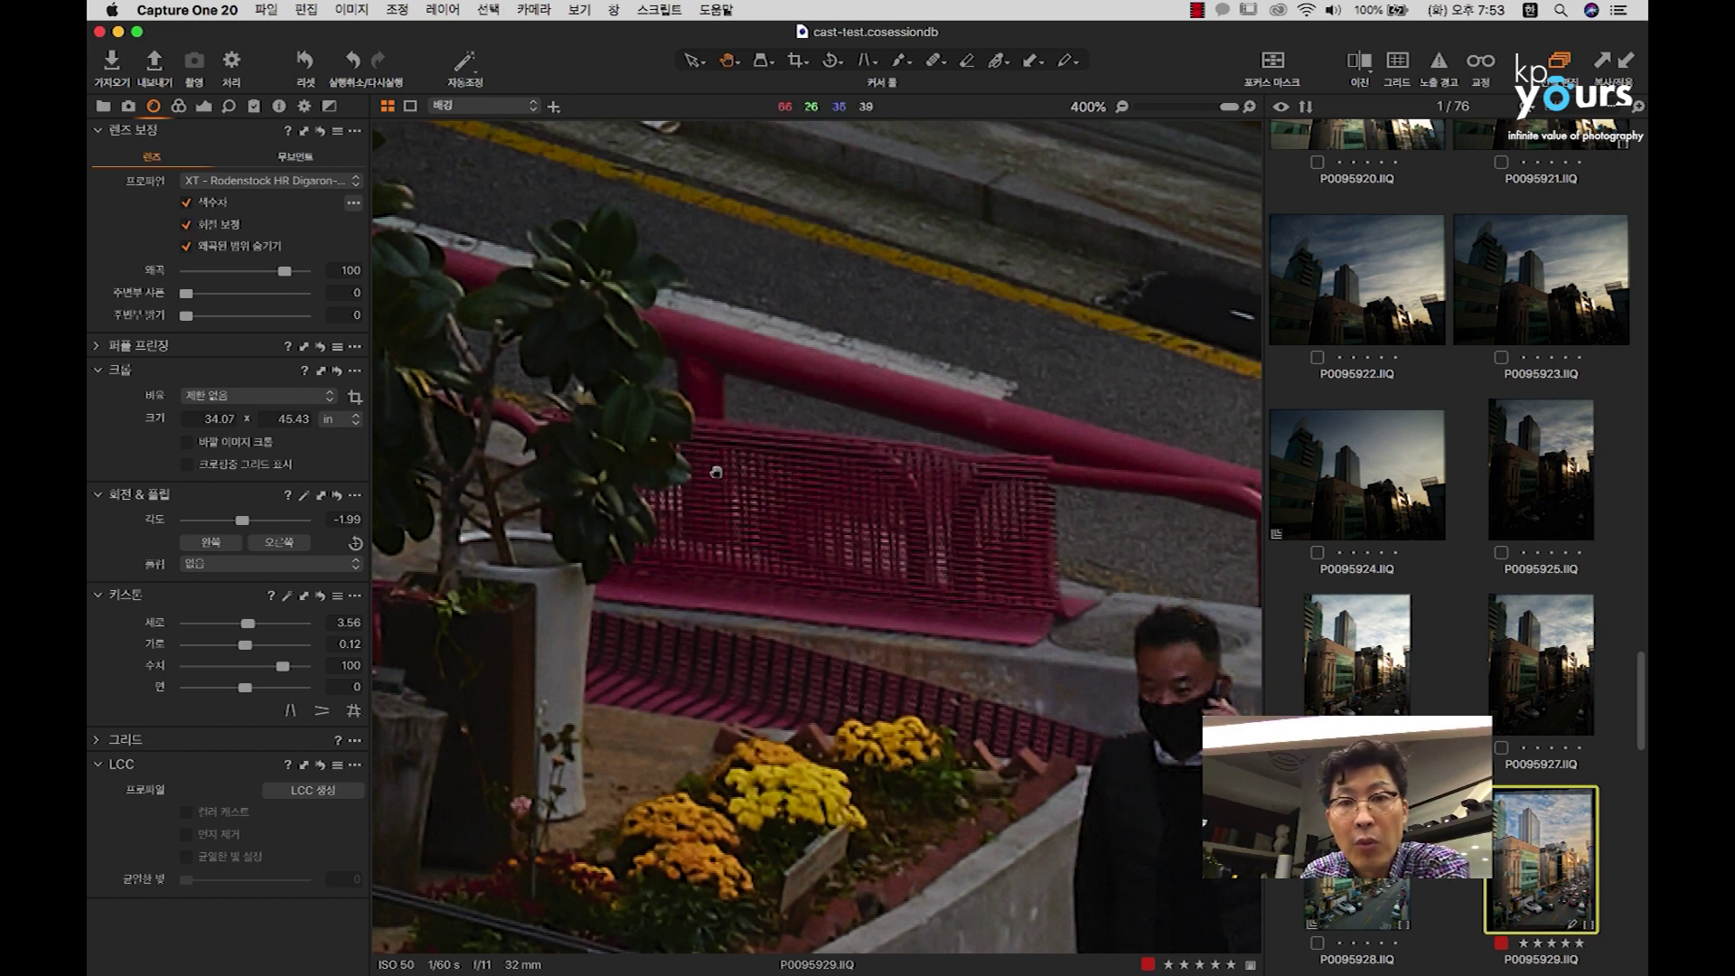
left_click(186, 225)
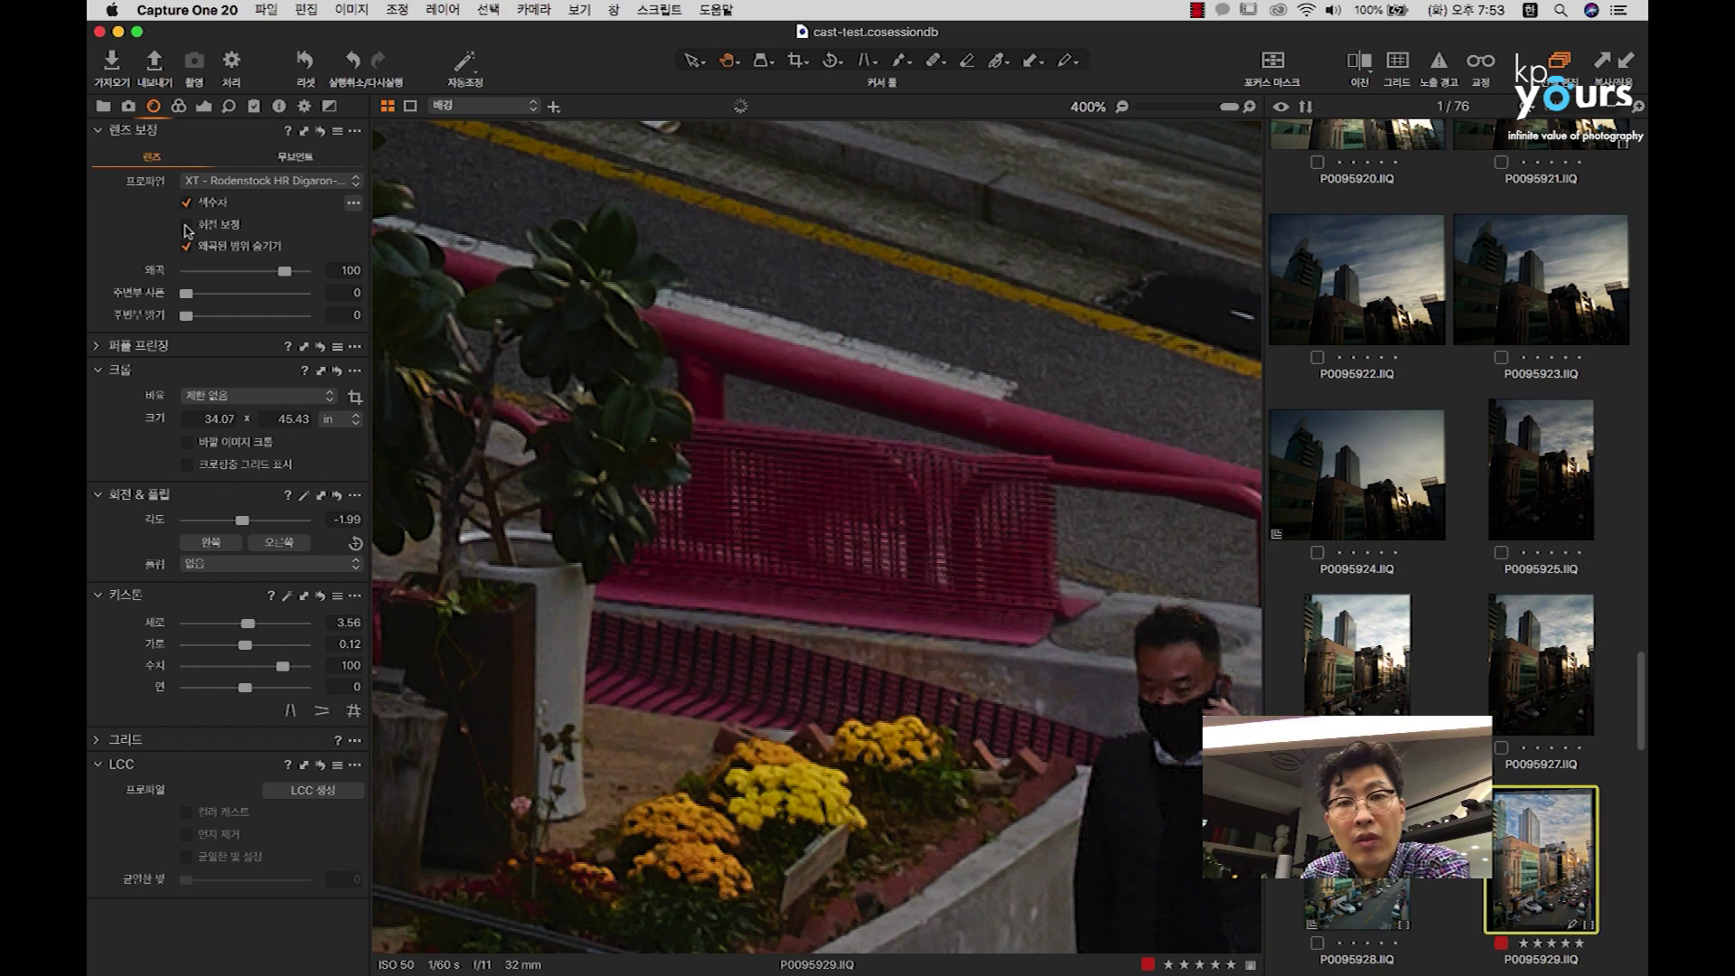
left_click(185, 225)
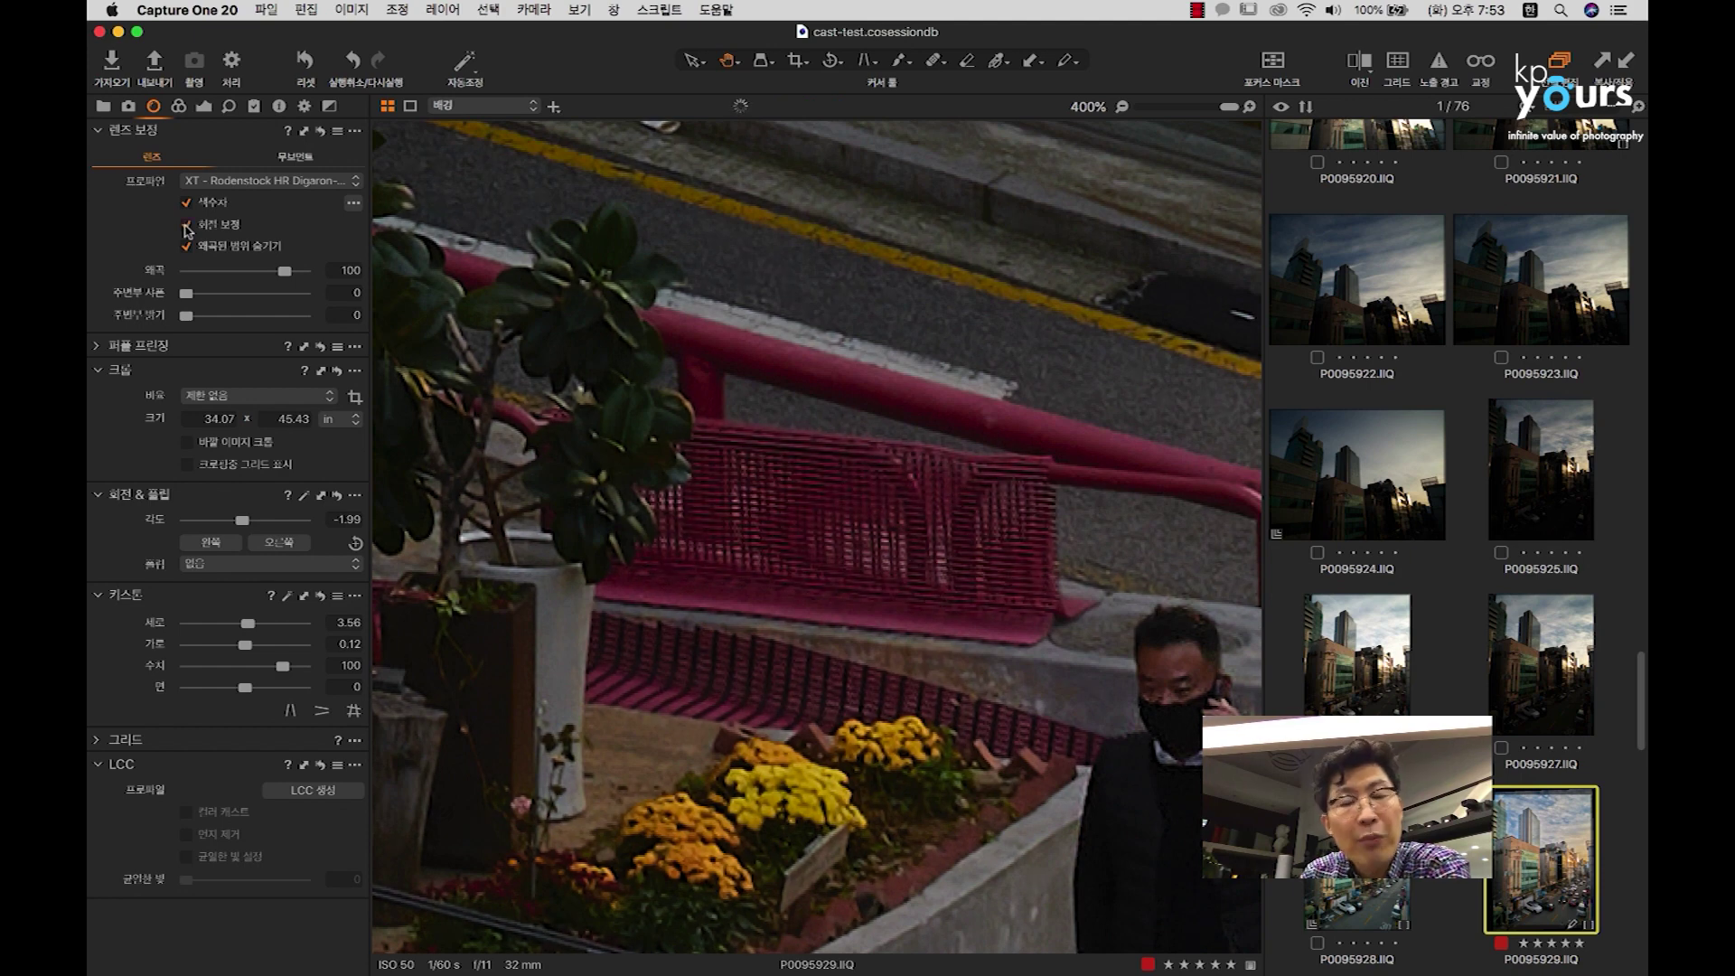
Step: Compare the tower's rooftop antenna and bird at 400% with diffraction correction off and on, leaving it enabled
double_click(707, 499)
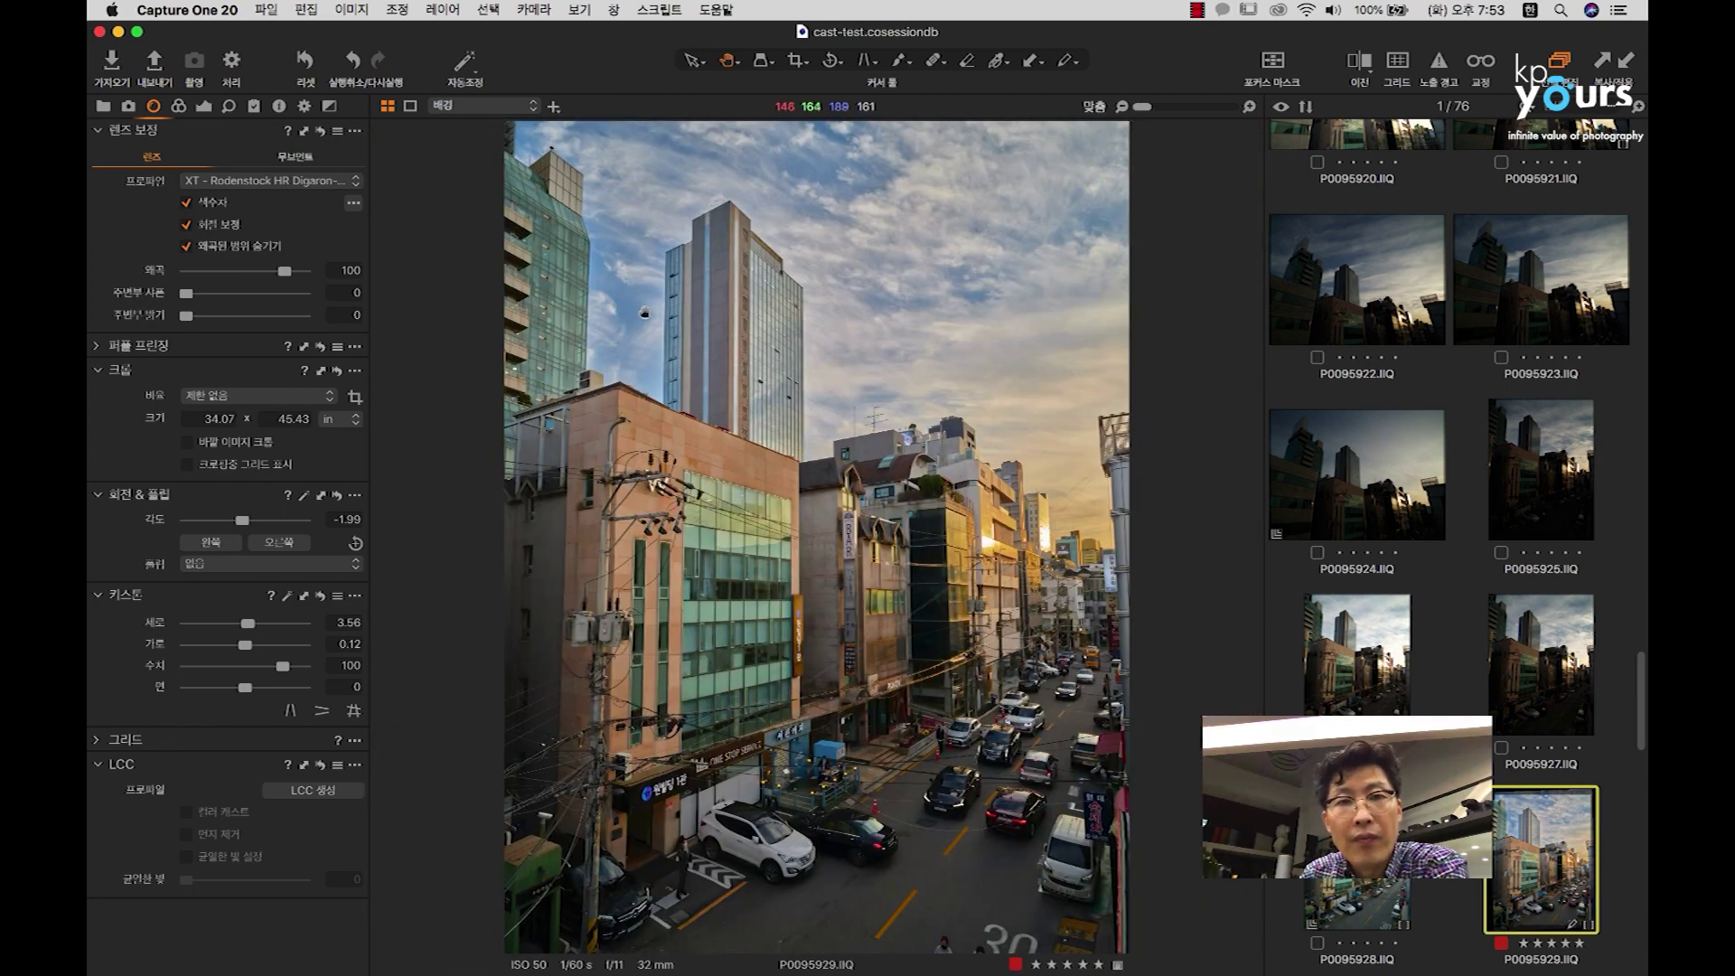
double_click(704, 207)
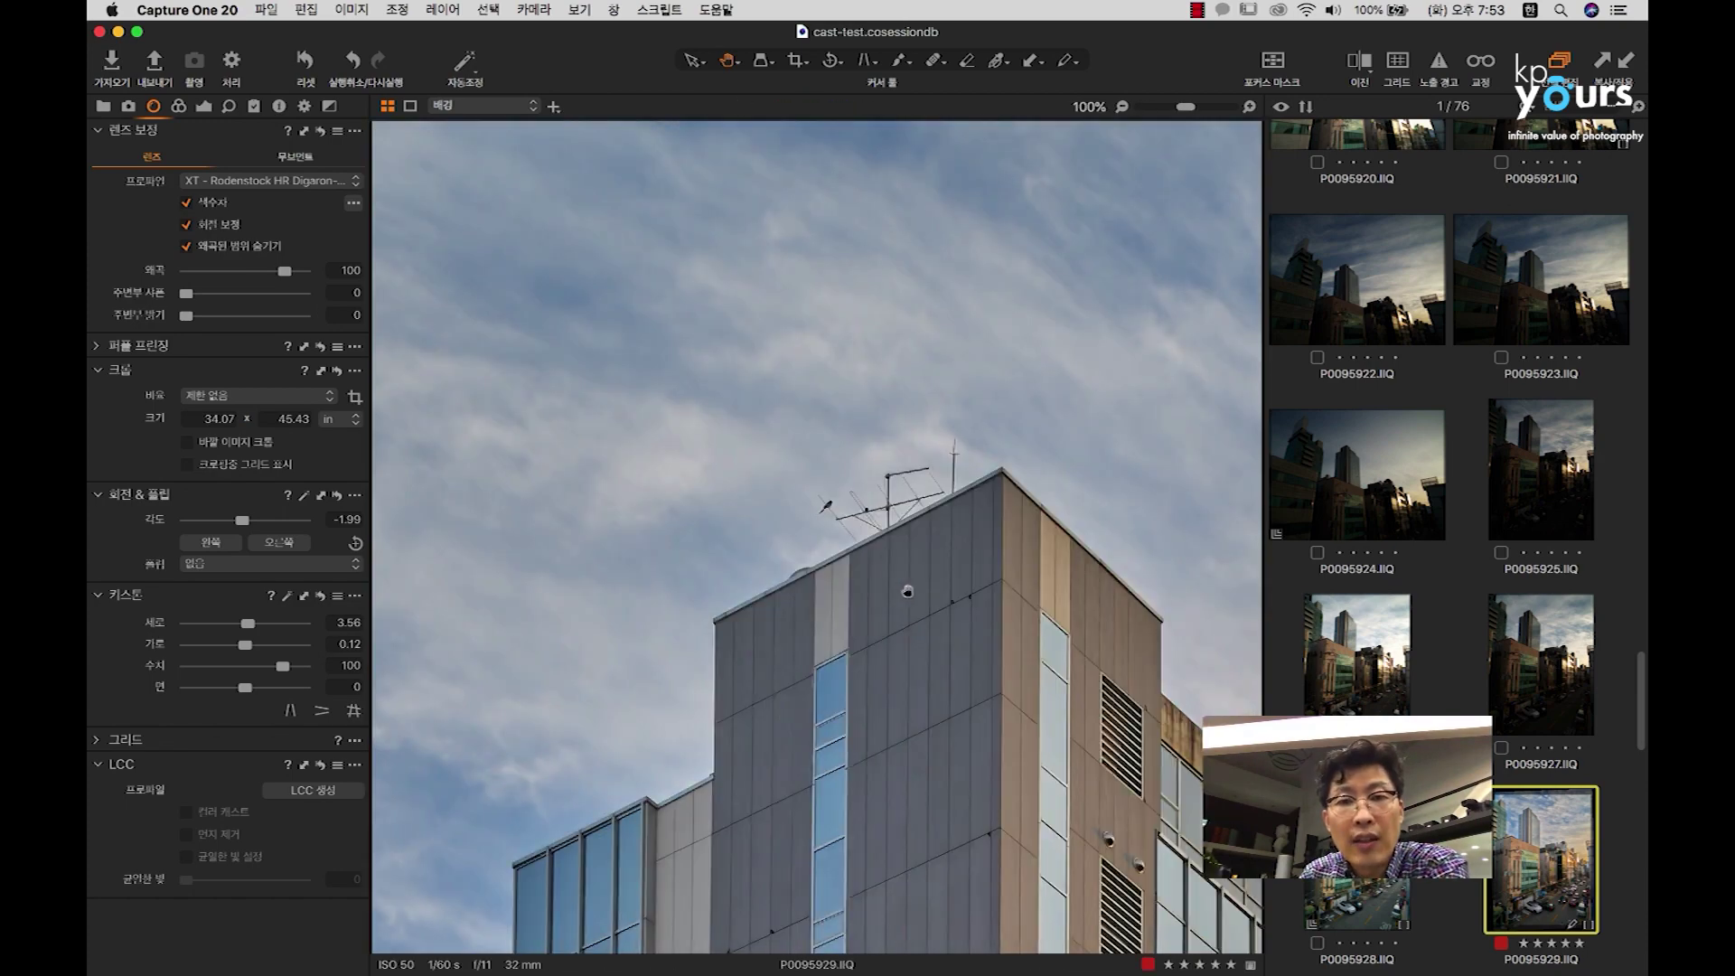
scroll(899, 587, "up", 3)
left_click(230, 230)
left_click(231, 230)
left_click(231, 230)
left_click(231, 230)
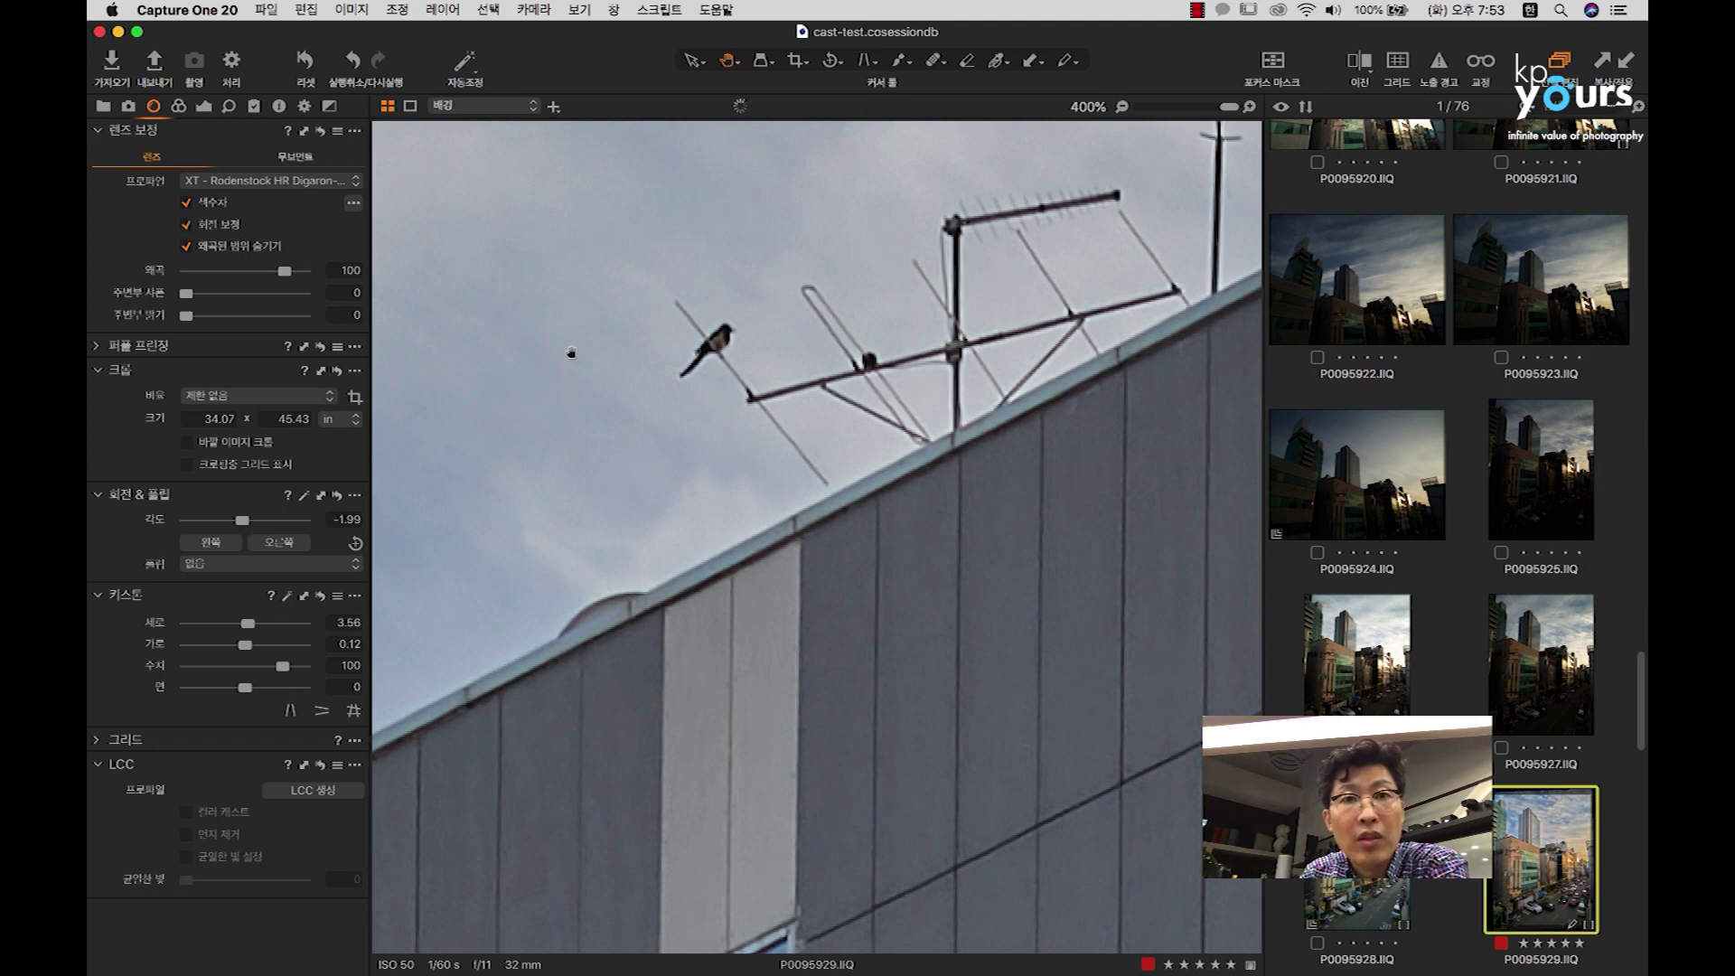
Step: Examine the balconies and glass facade of the high-rise at 100%
key("super+0")
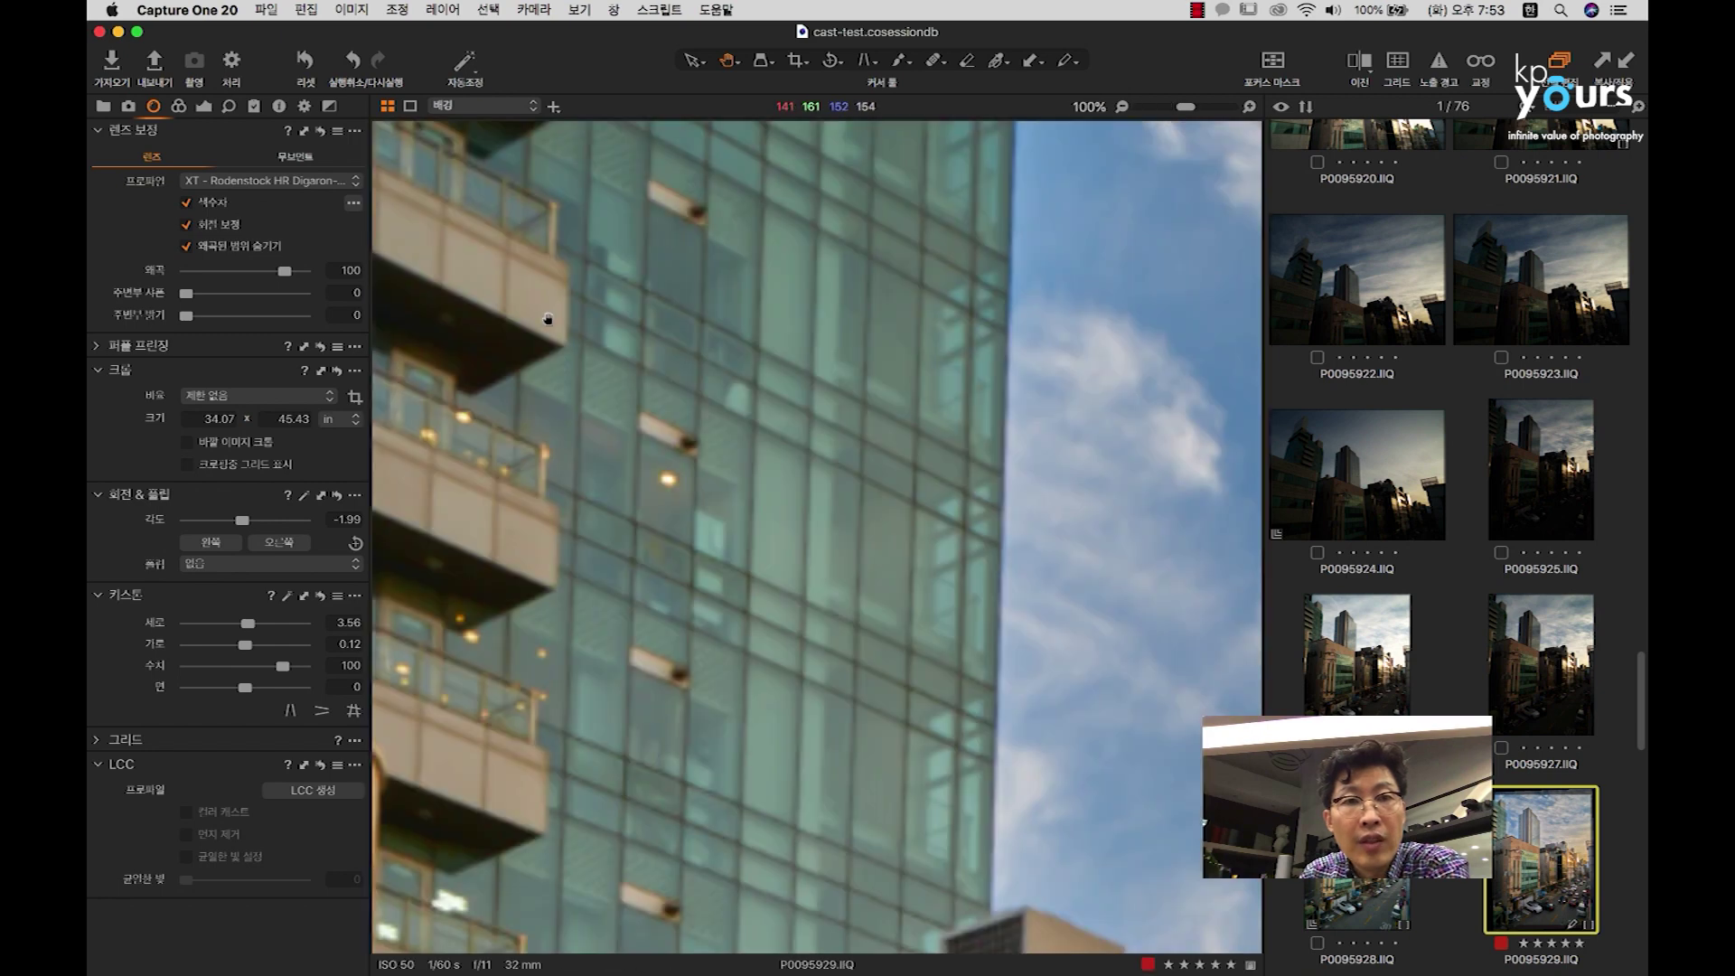
left_click(548, 319)
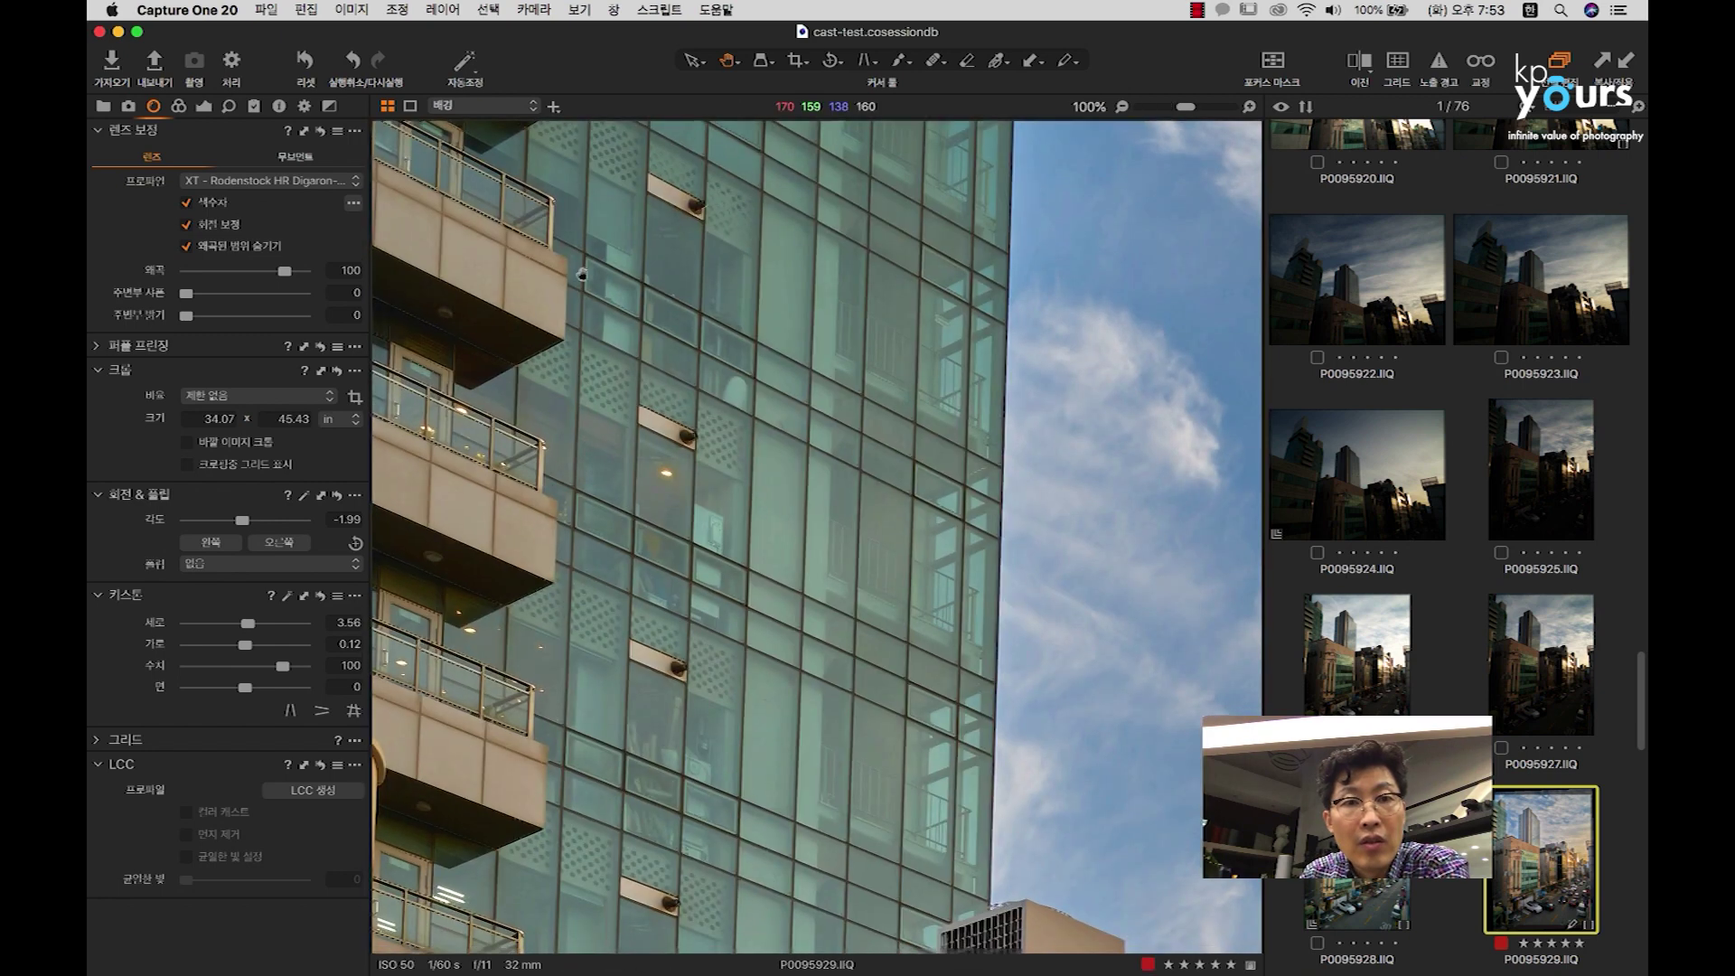
scroll(619, 529, "down", 2)
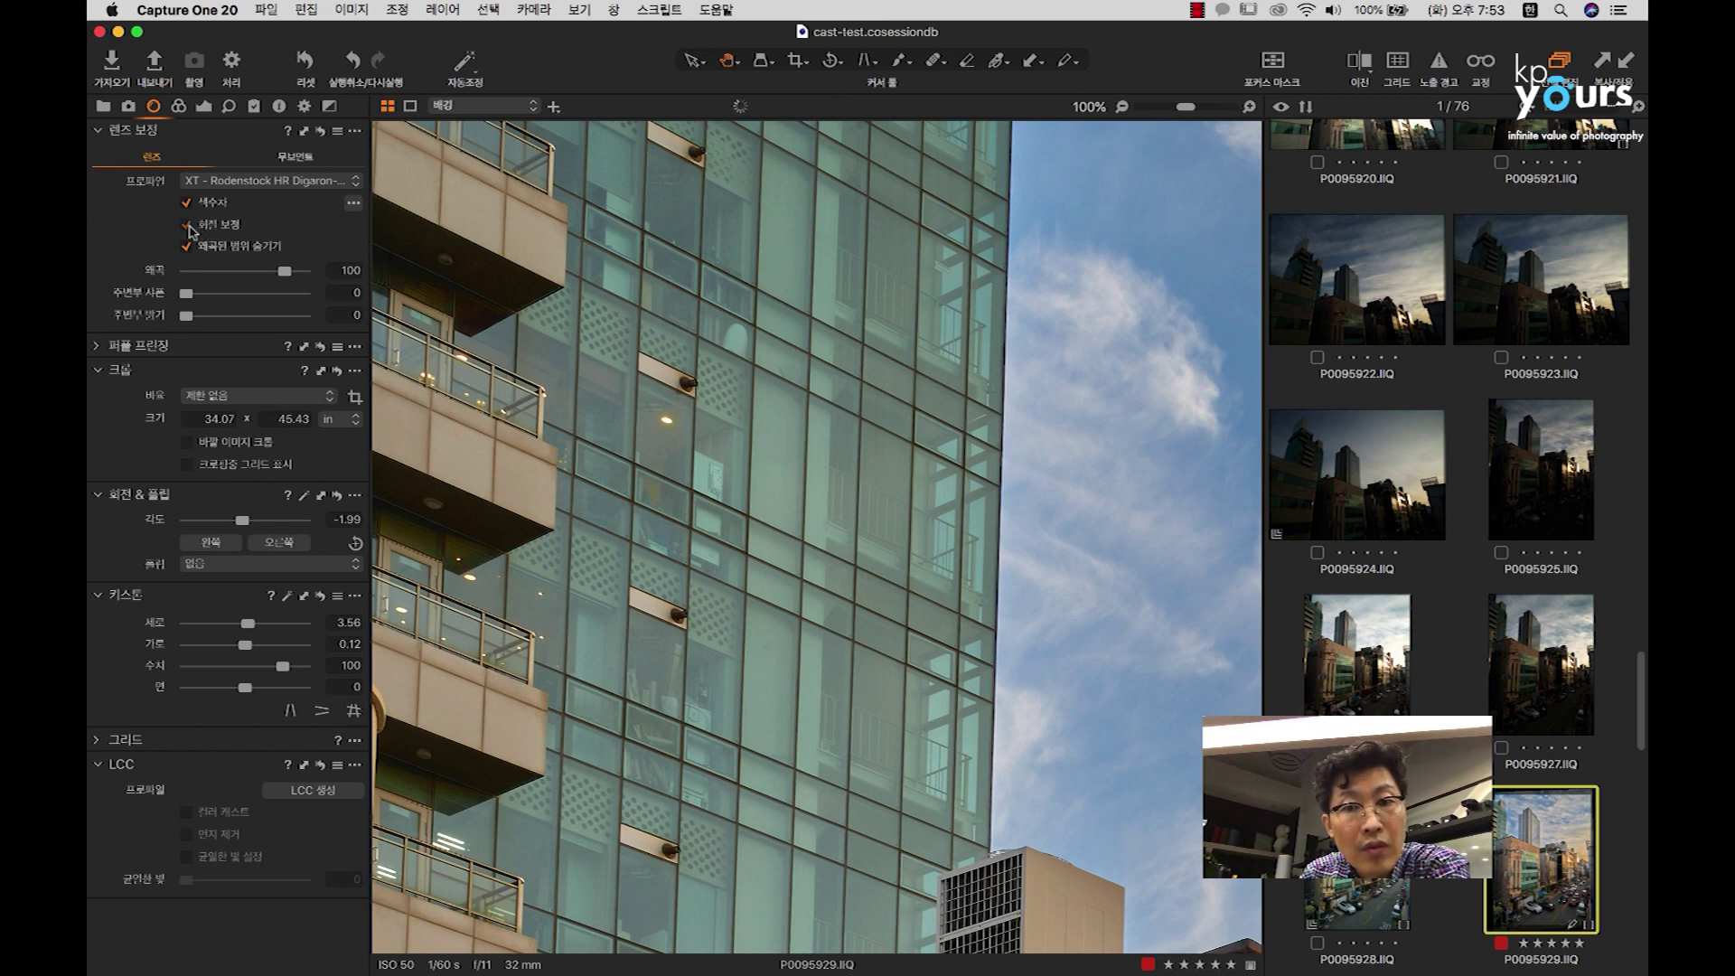
Step: Compare the LG MULTI V. SUPER rooftop unit at 400% with diffraction correction off and on, then return to the full photo
scroll(1179, 757, "down", 5)
scroll(1180, 756, "up", 4)
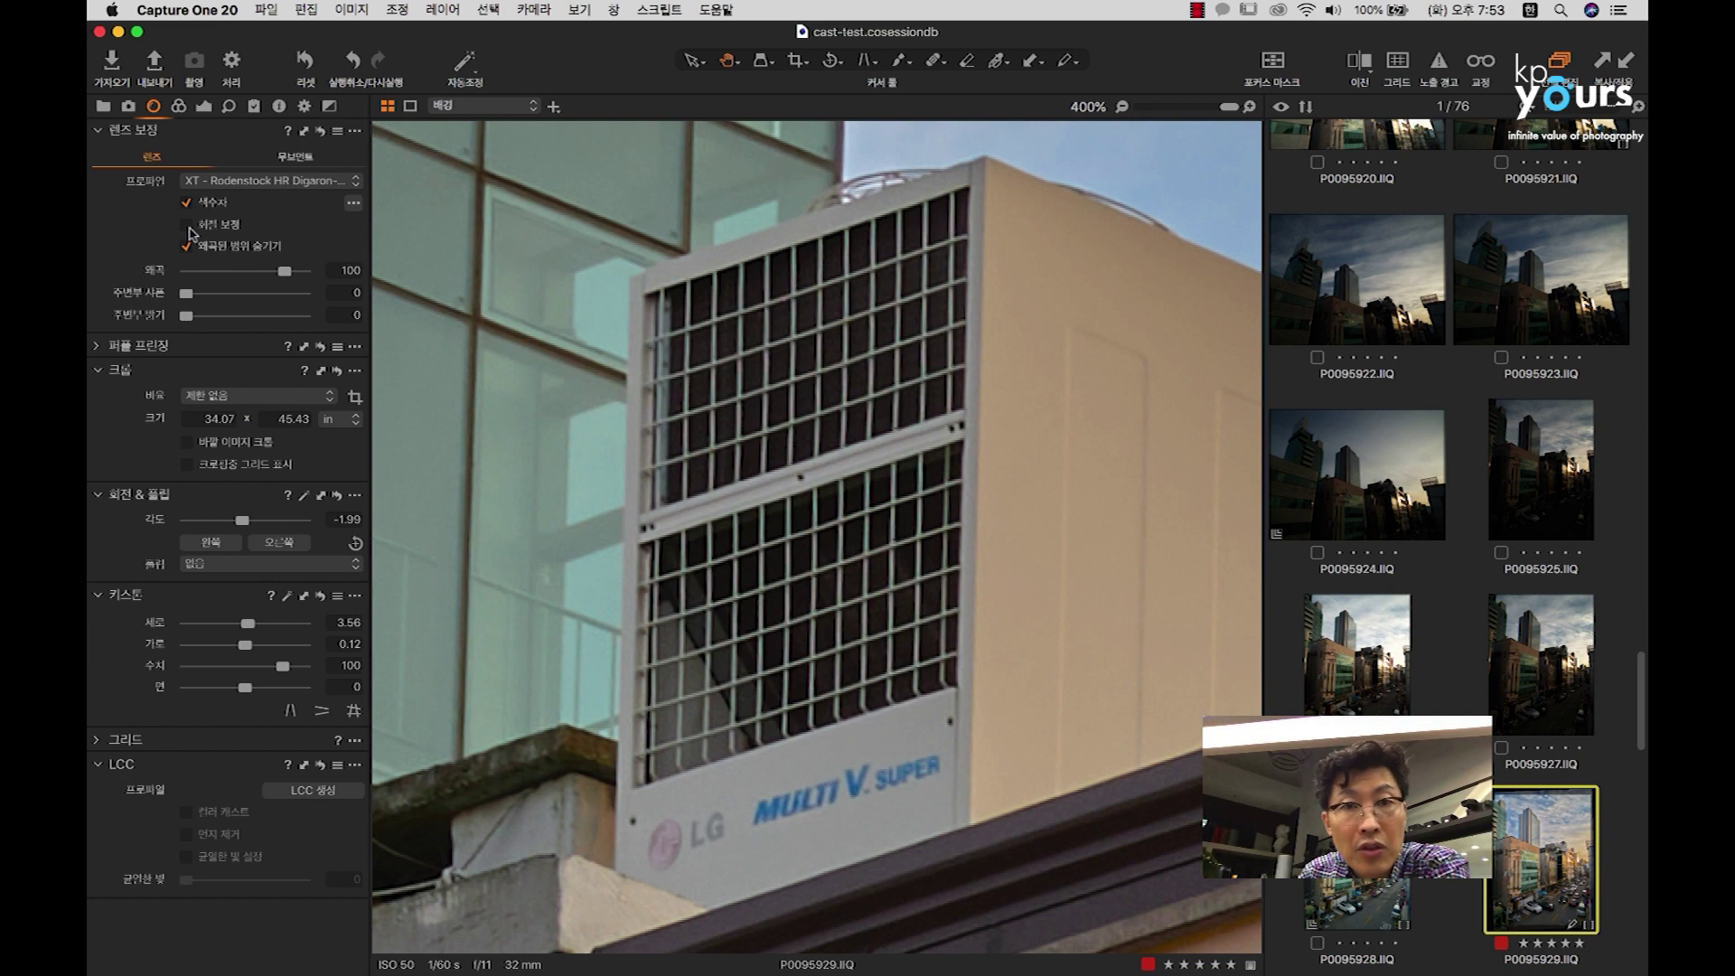
left_click(187, 225)
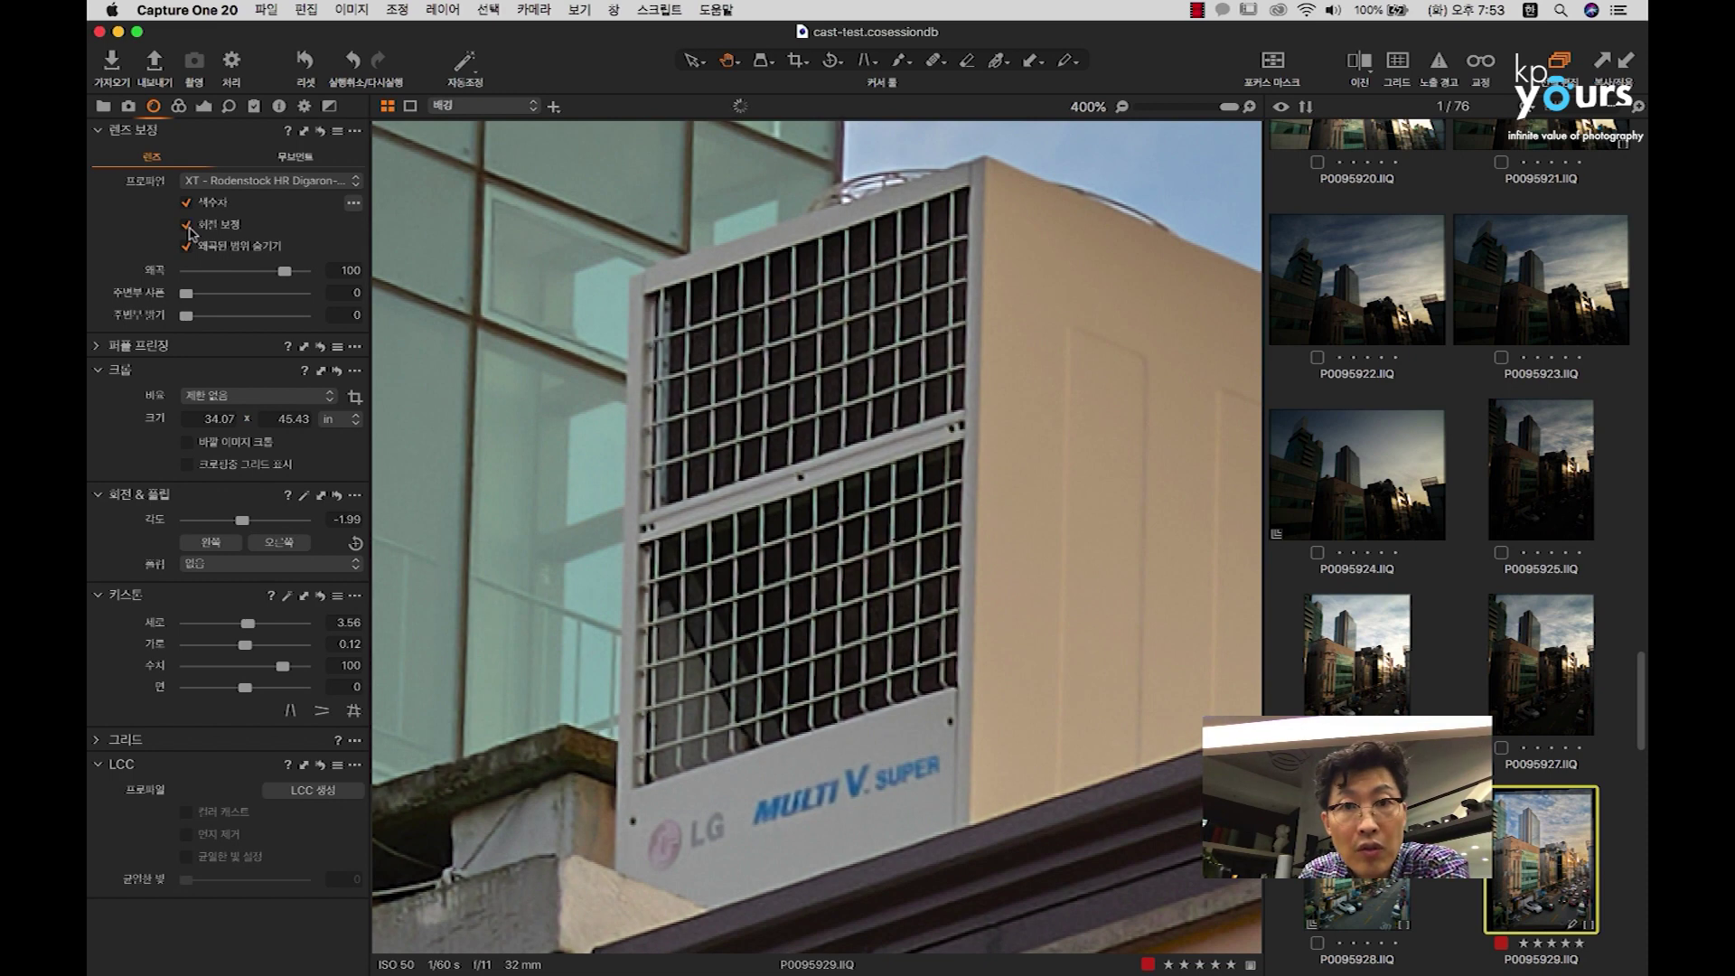
left_click(187, 225)
left_click(188, 226)
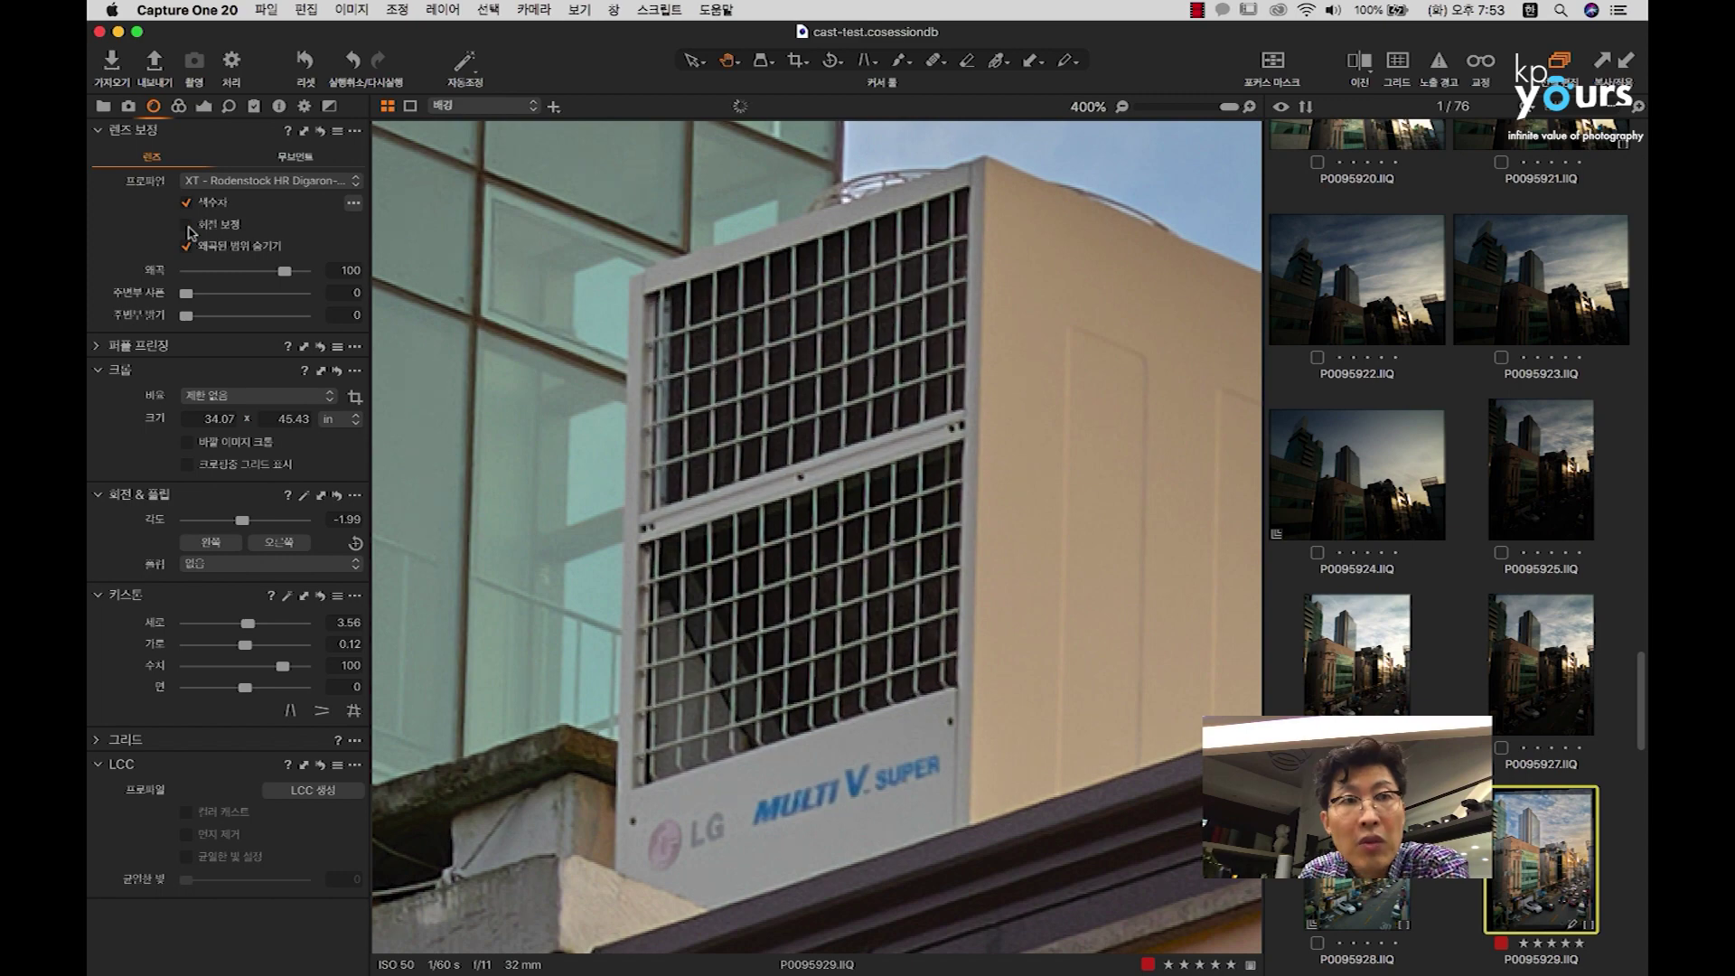
left_click(714, 586)
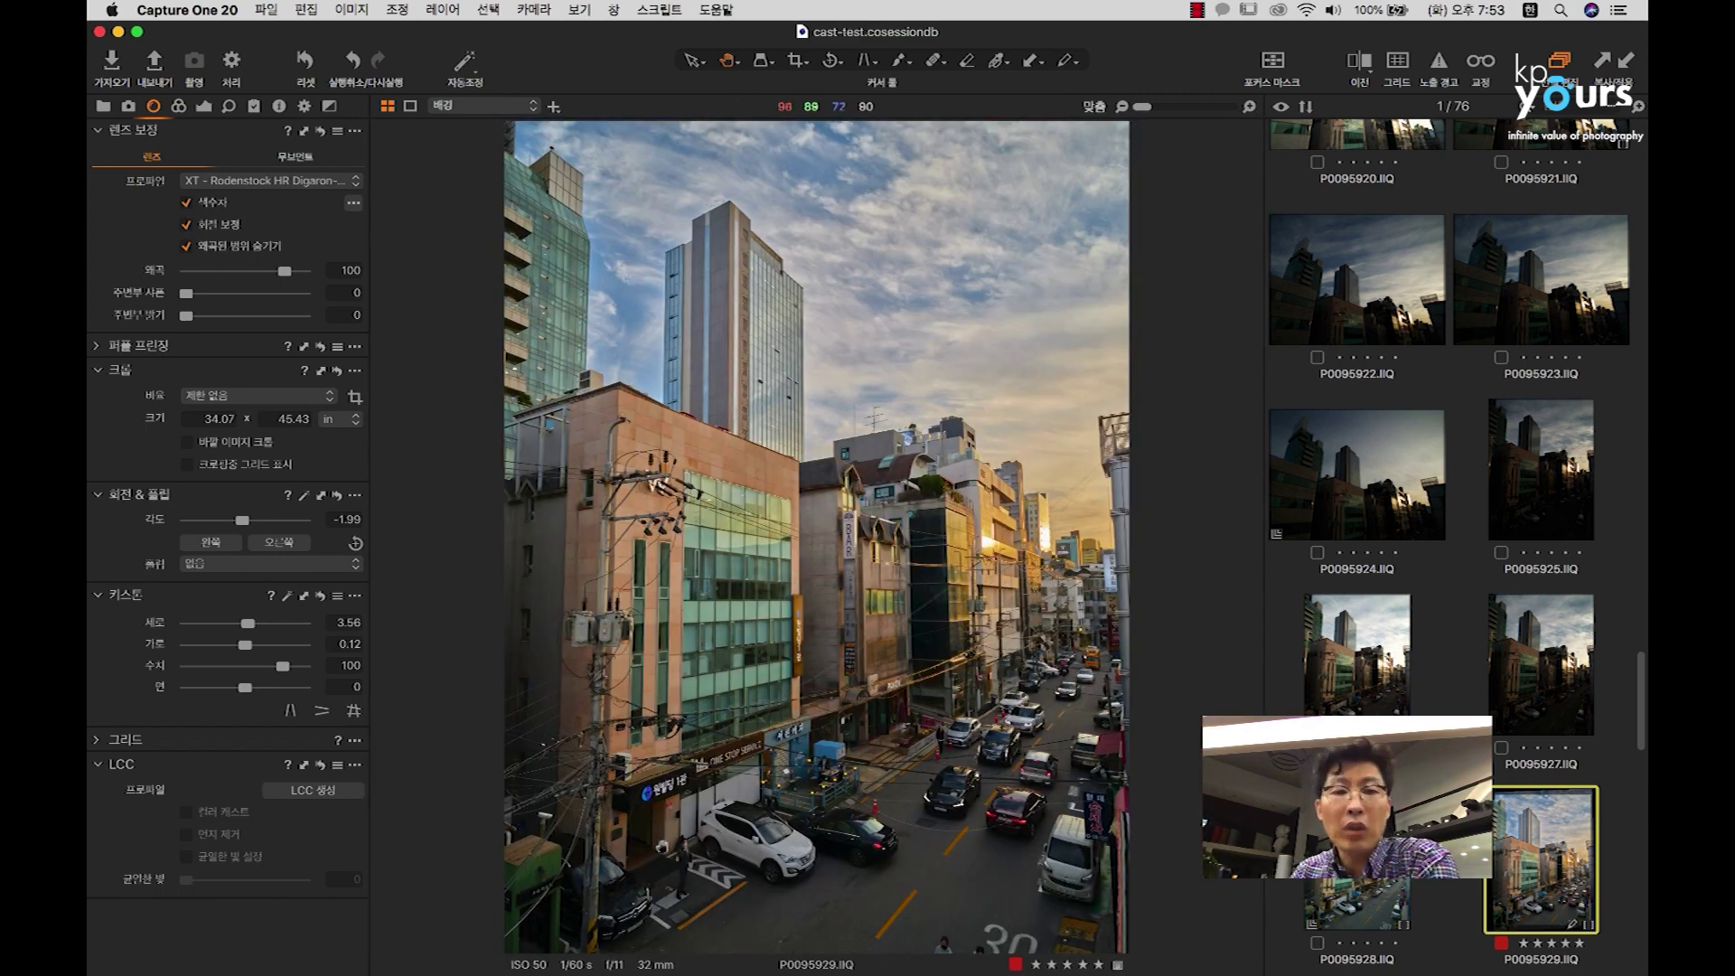
Step: Compare the kt label on the utility pole beside the black car at up to 400% with diffraction correction off and on
left_click(594, 871)
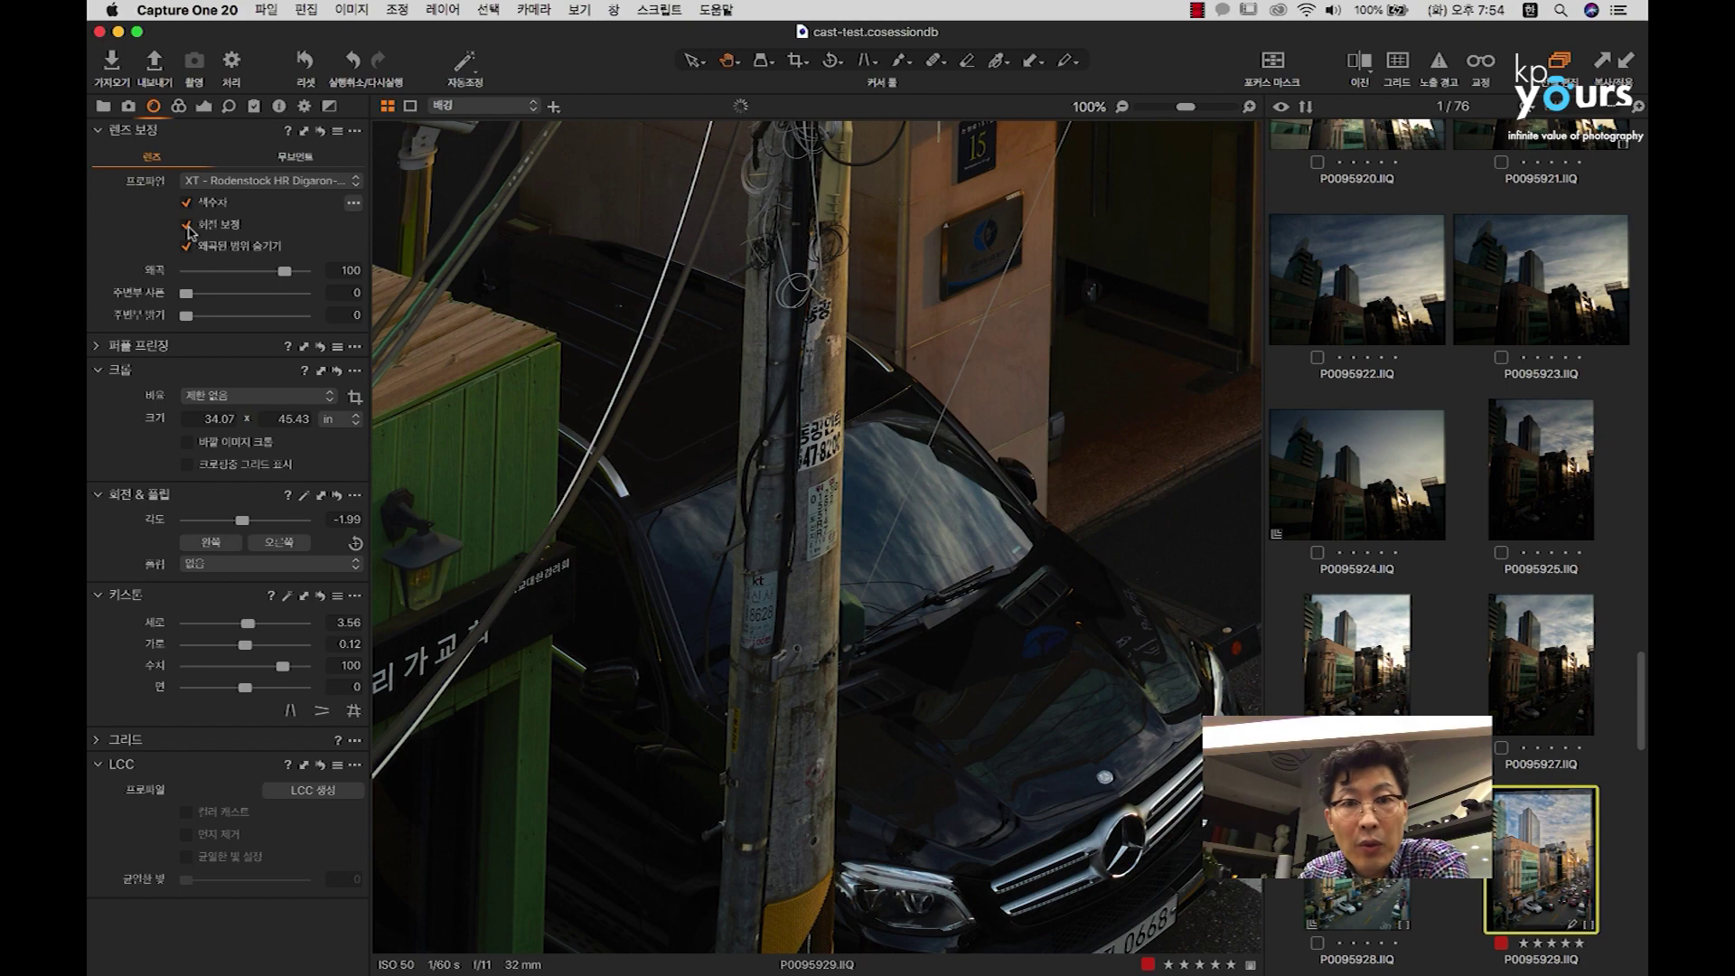
left_click(188, 226)
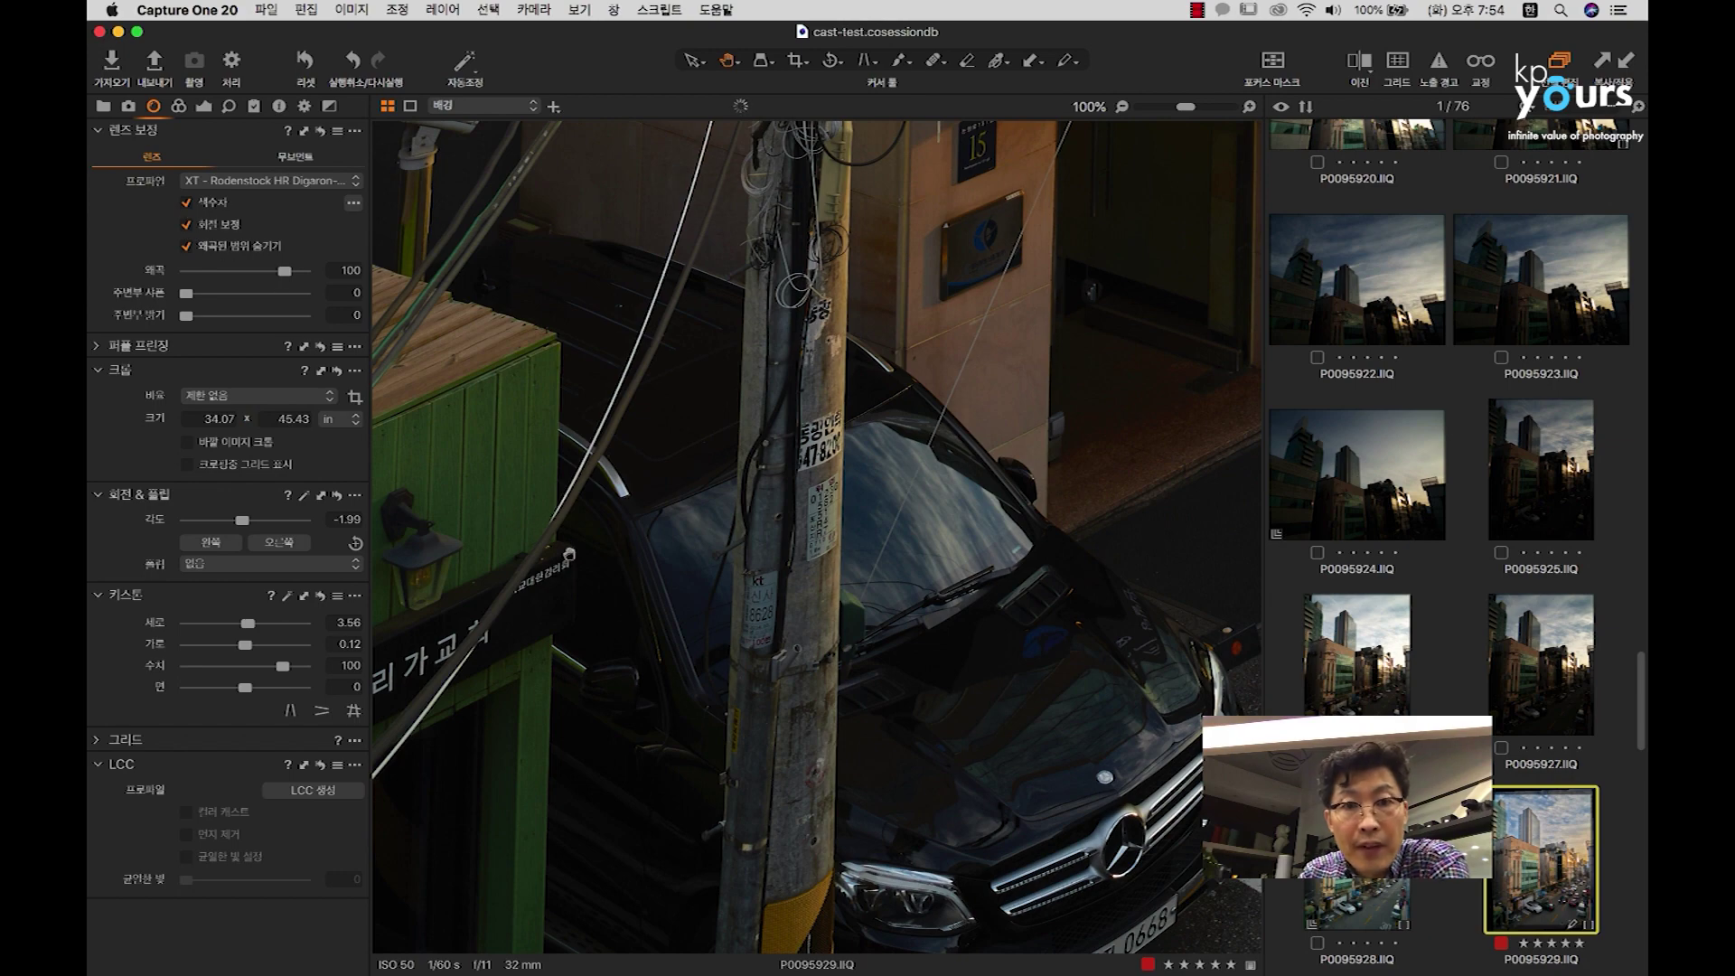
scroll(786, 600, "up", 3)
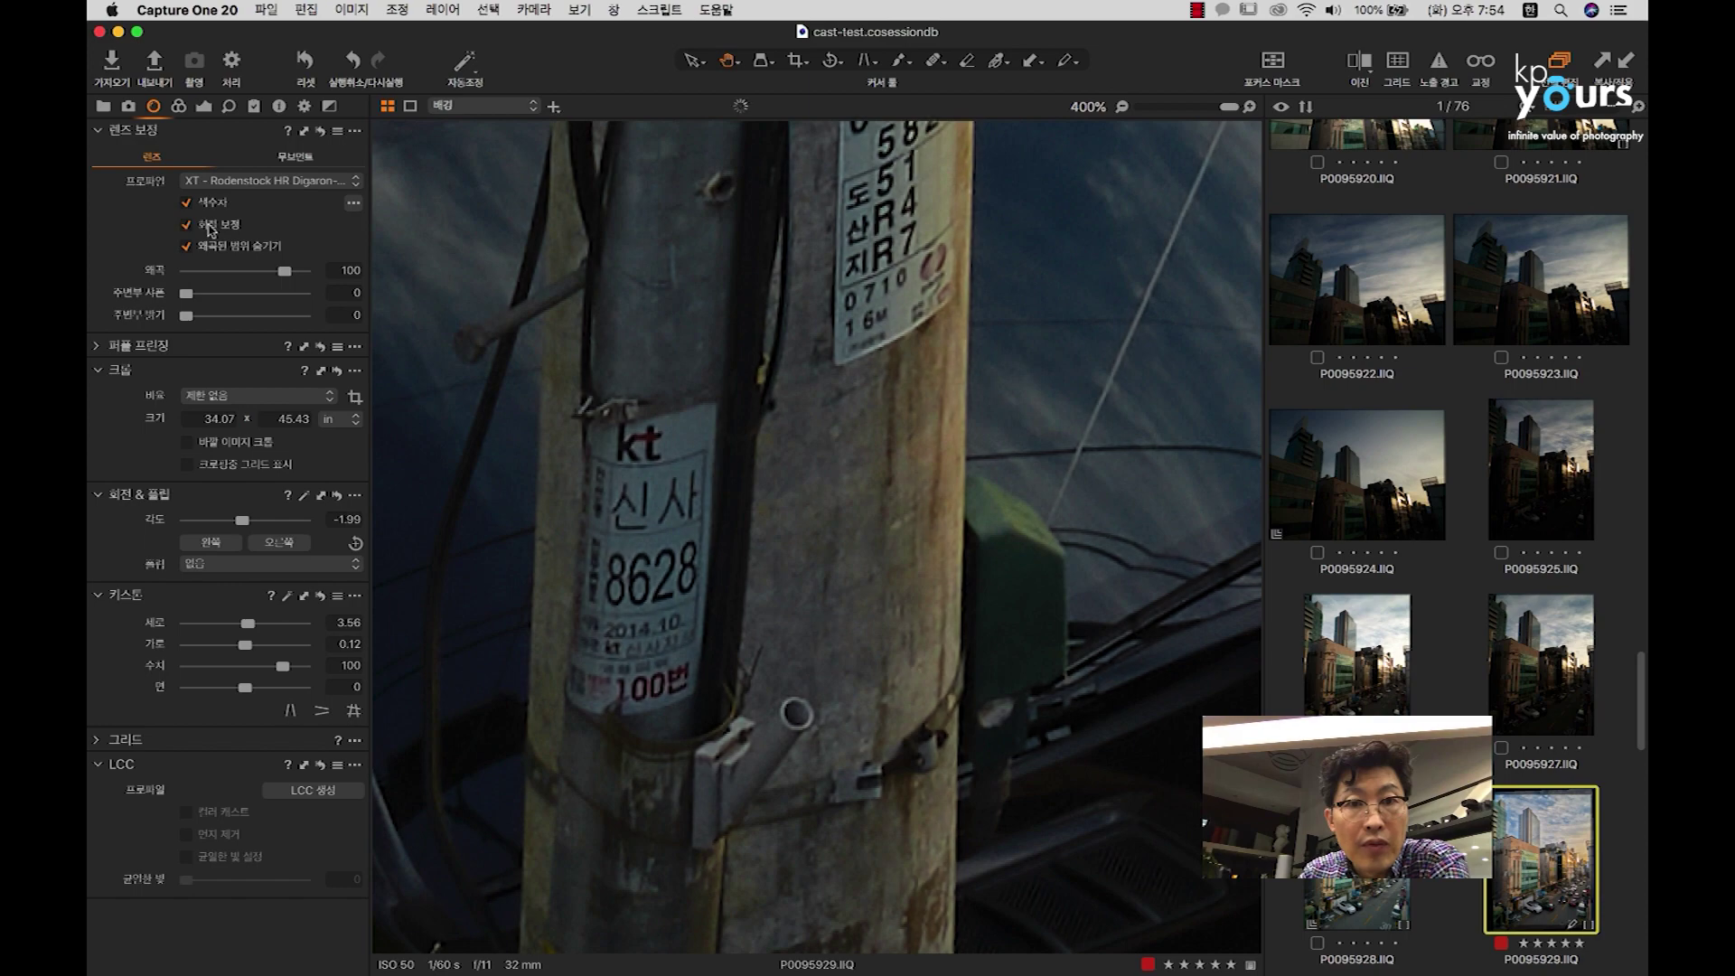
left_click(209, 228)
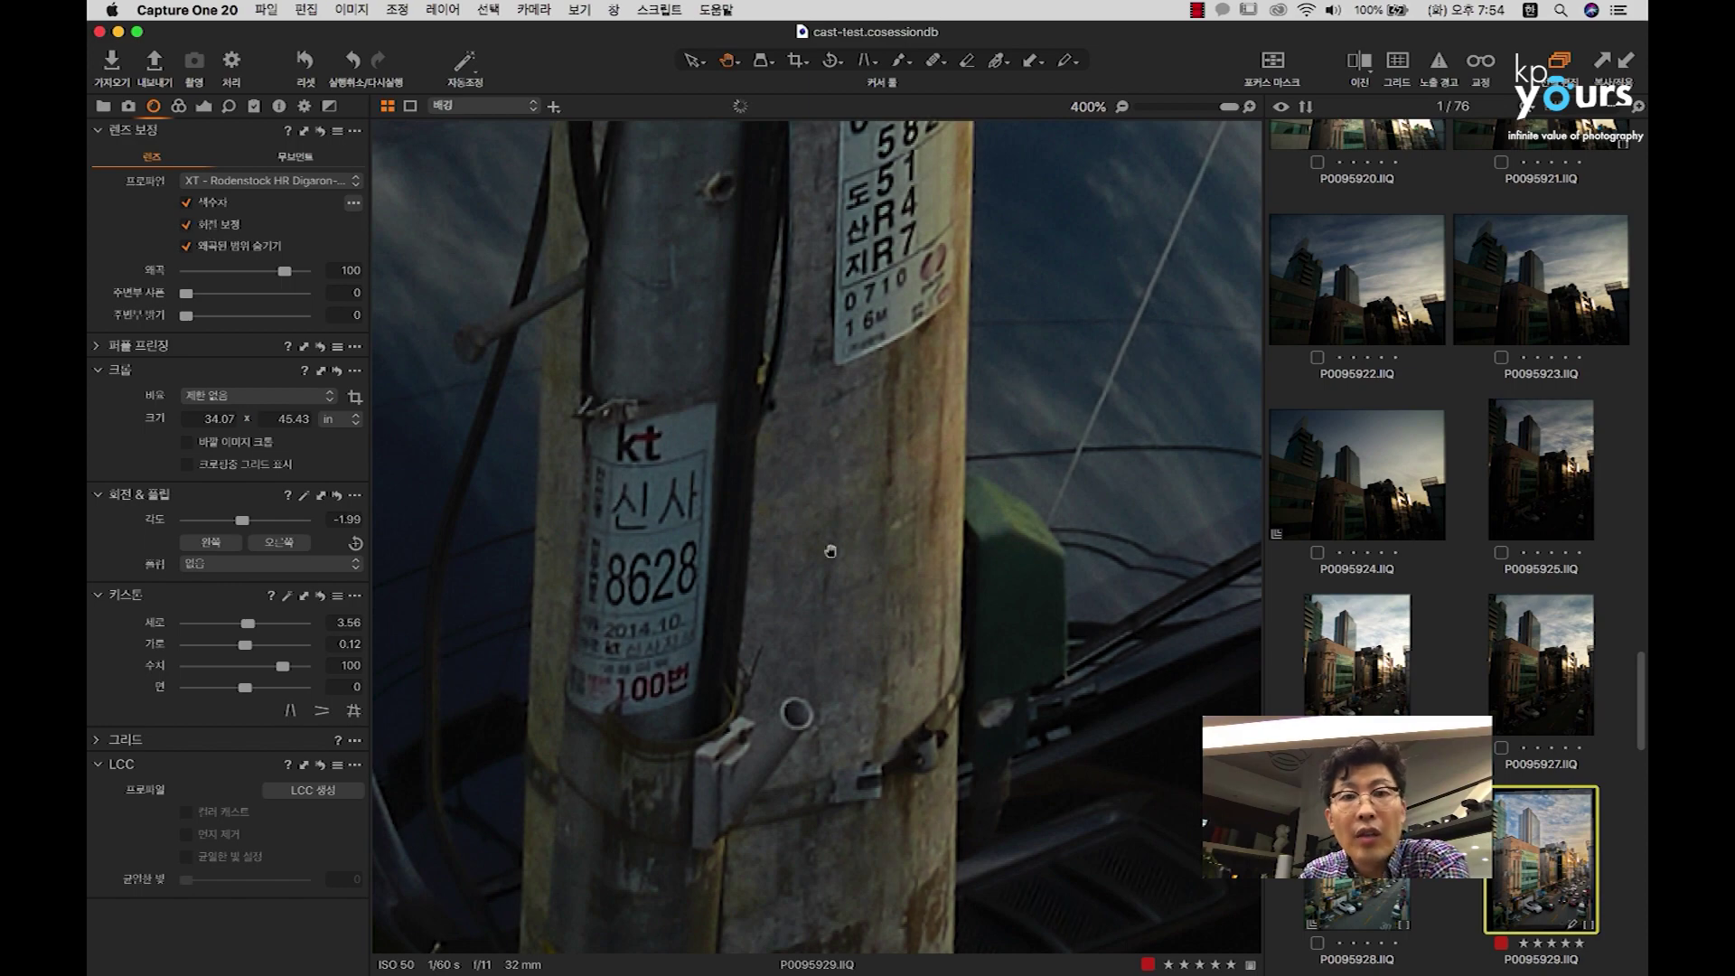
scroll(750, 545, "down", 5)
scroll(749, 545, "down", 3)
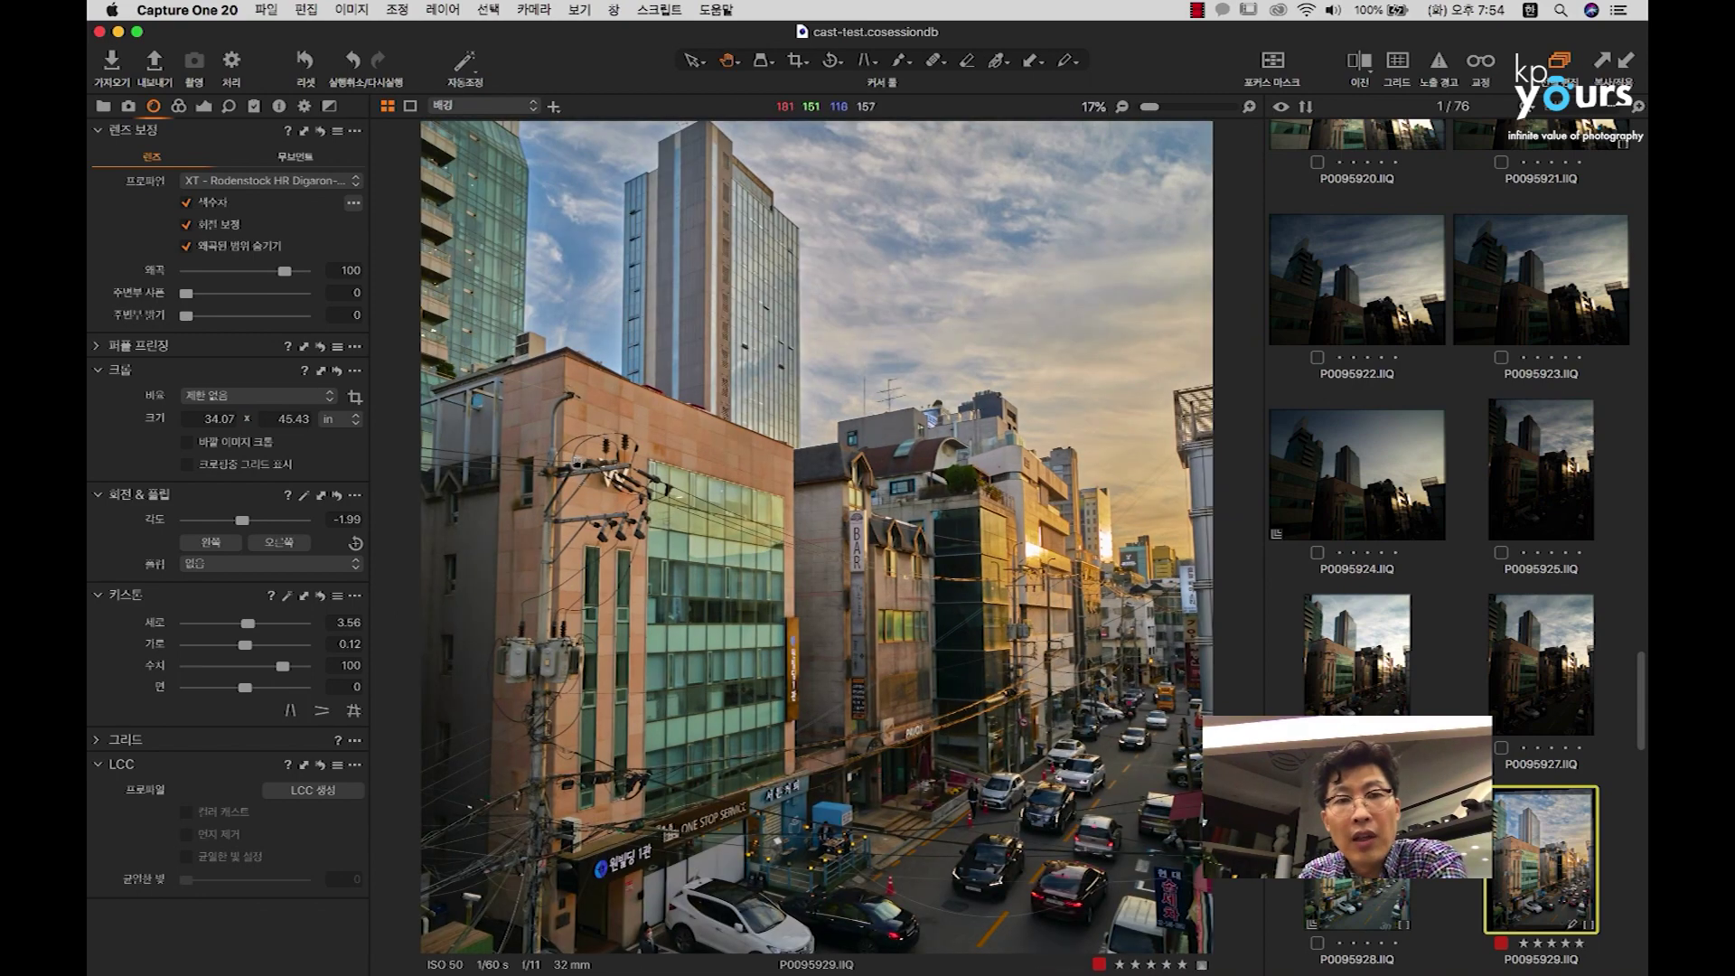
Step: Compare the tangled wires on the utility pole at 100% with diffraction correction off and on, leaving it enabled
left_click(554, 857)
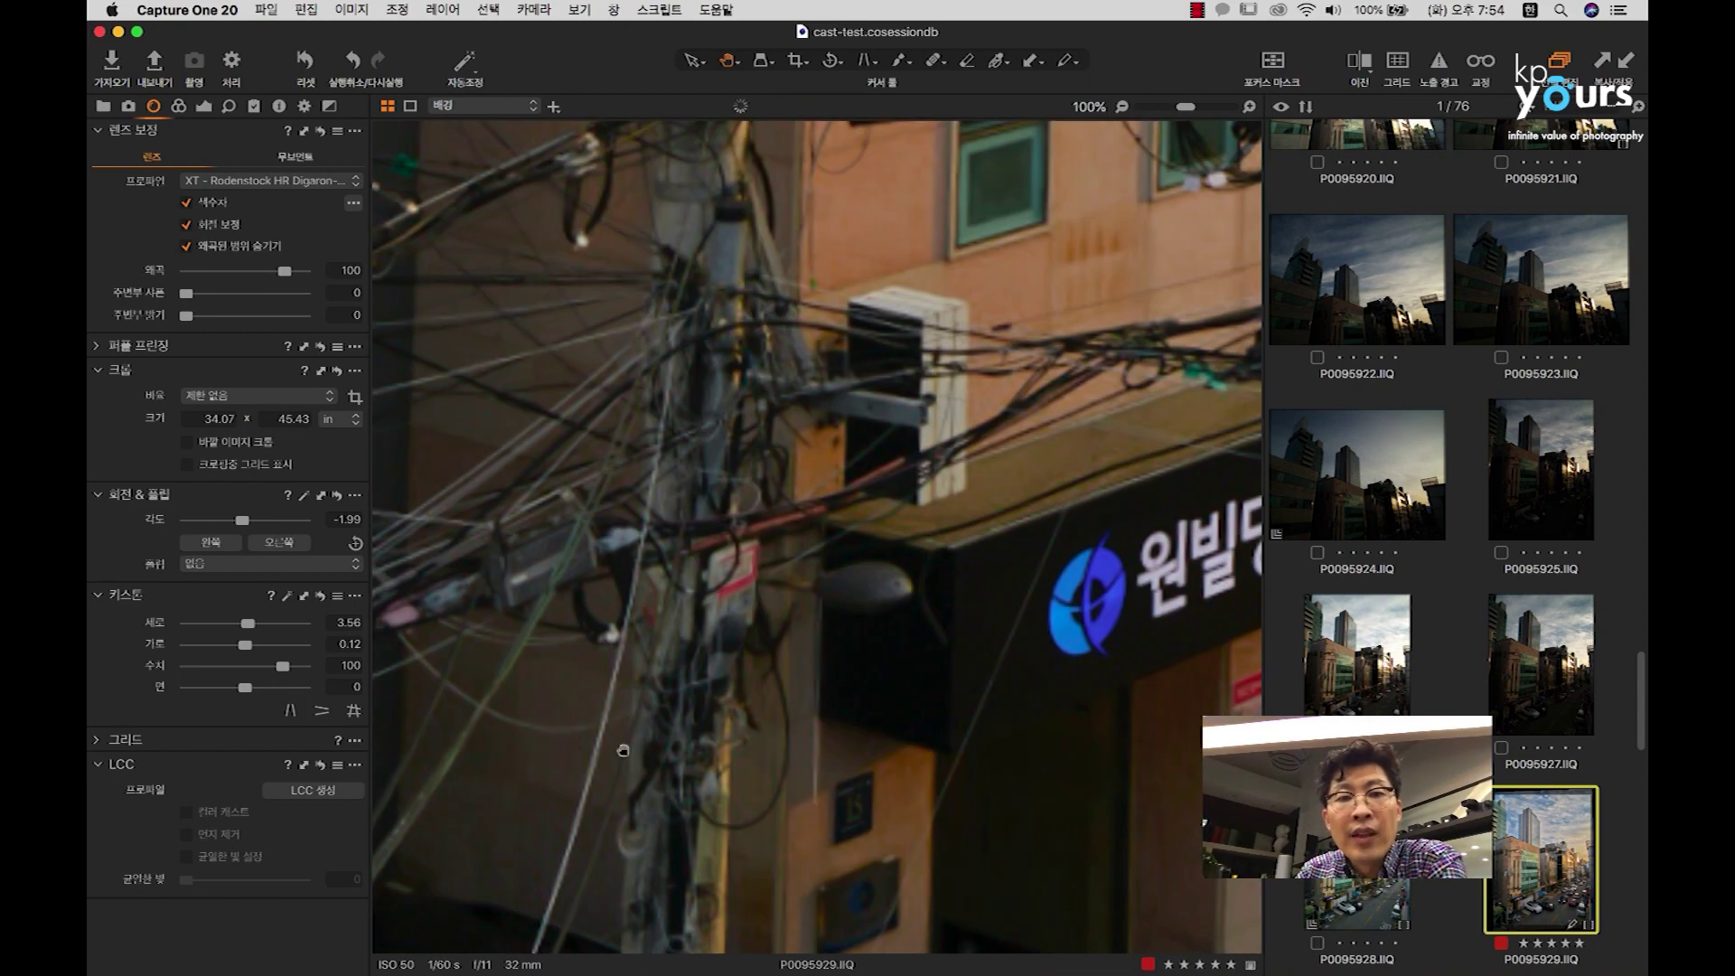
left_click_drag(623, 751, 735, 862)
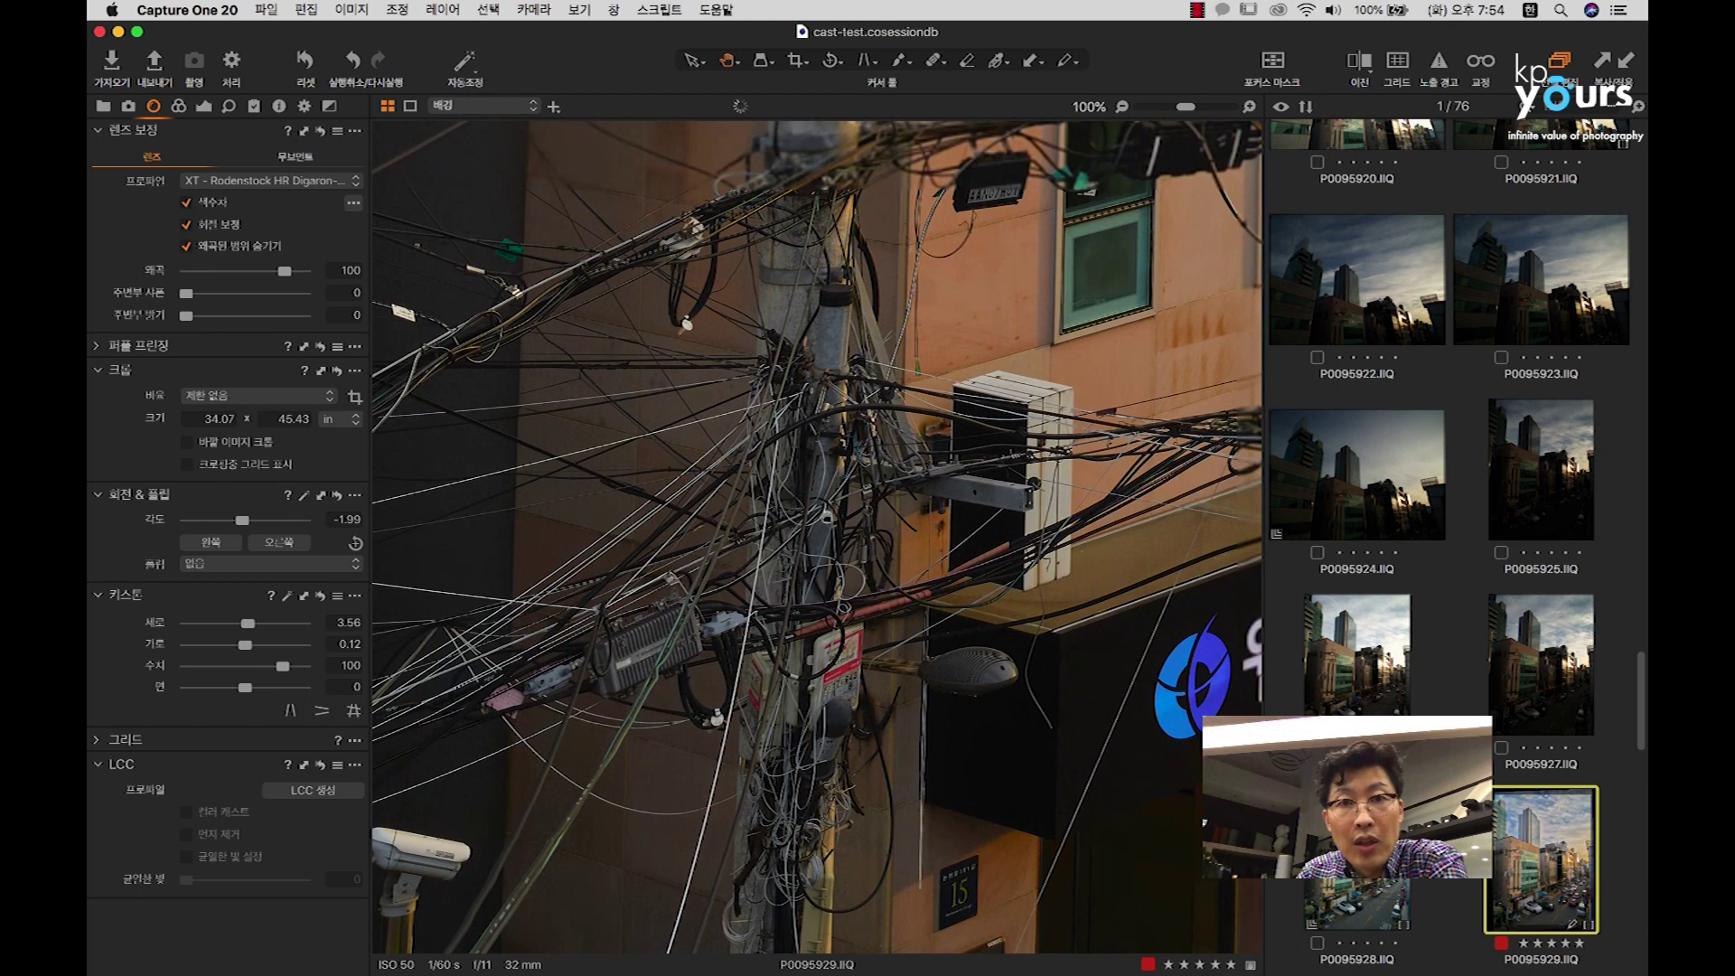
left_click(188, 225)
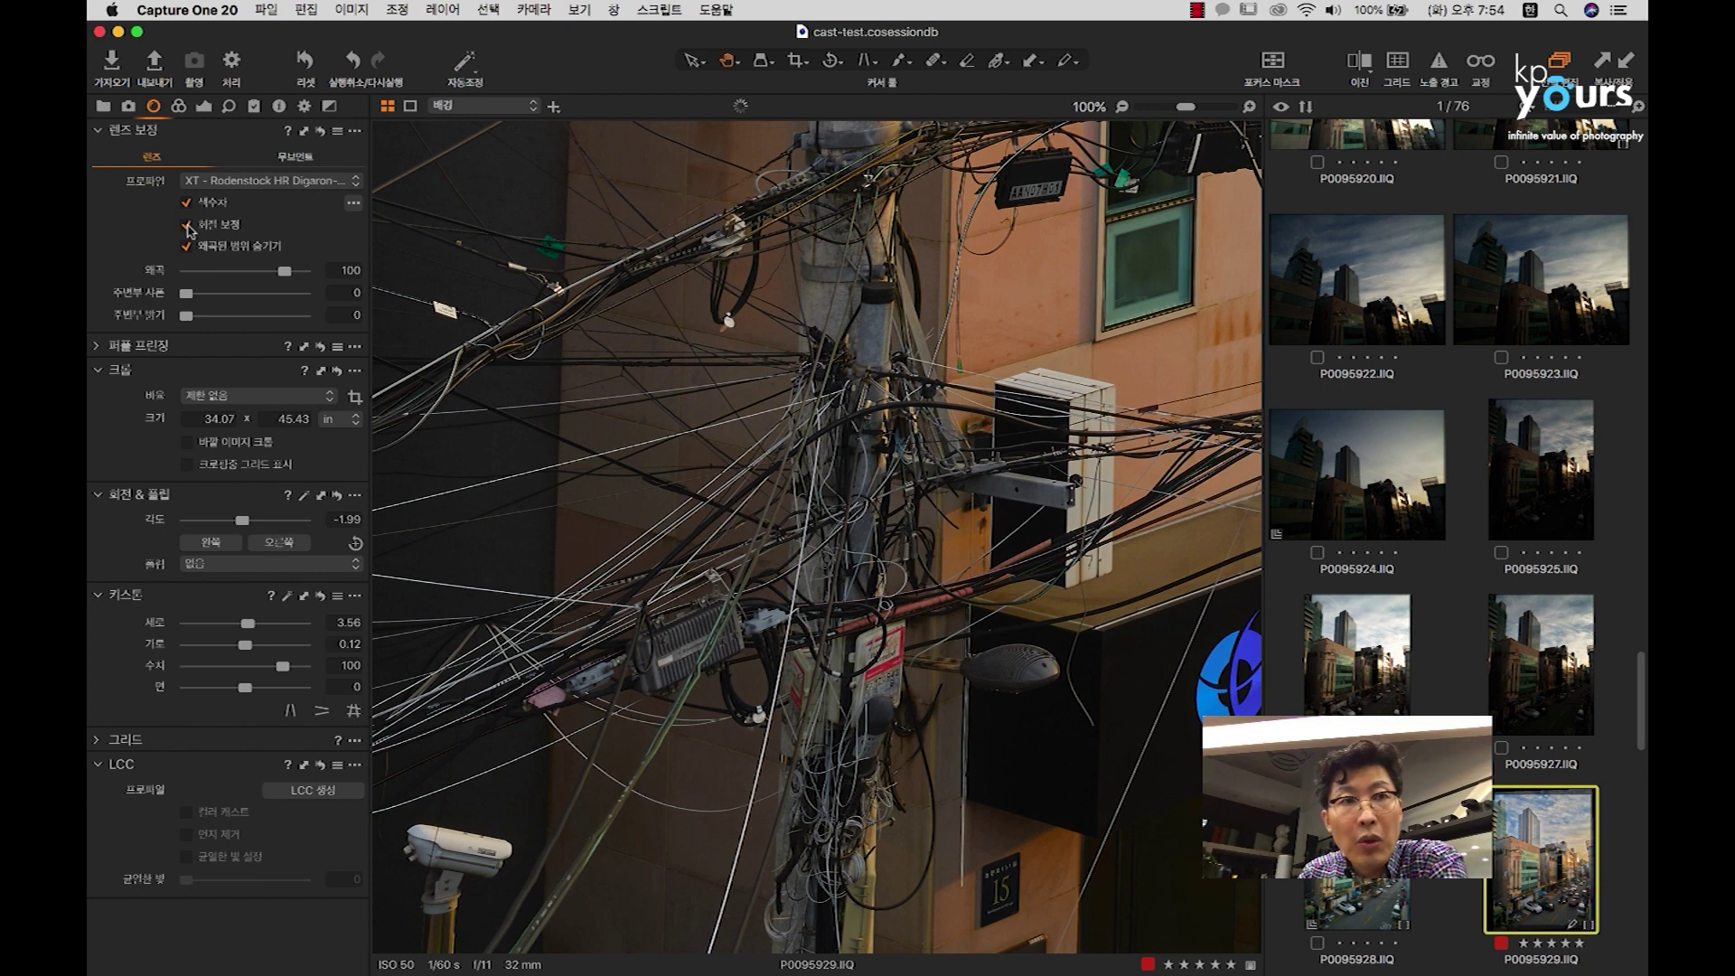
left_click(188, 226)
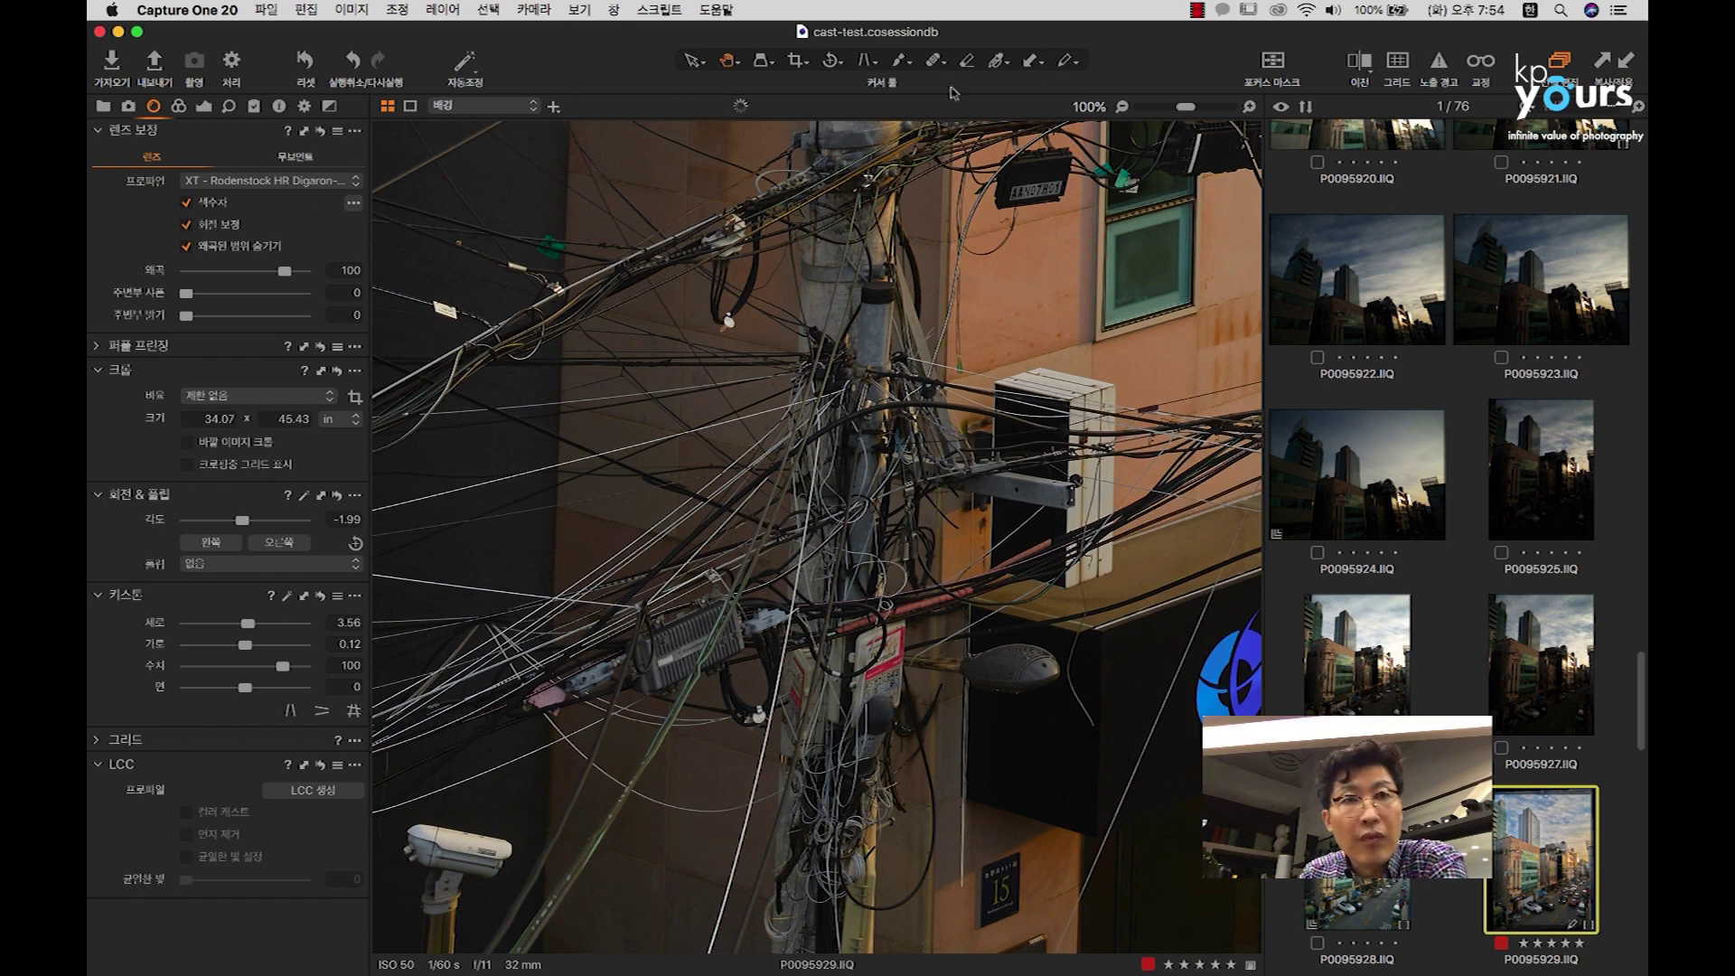
Step: Compare the utility pole's wires in a before/after split view, moving the divider across them, then close the split view
left_click(1359, 61)
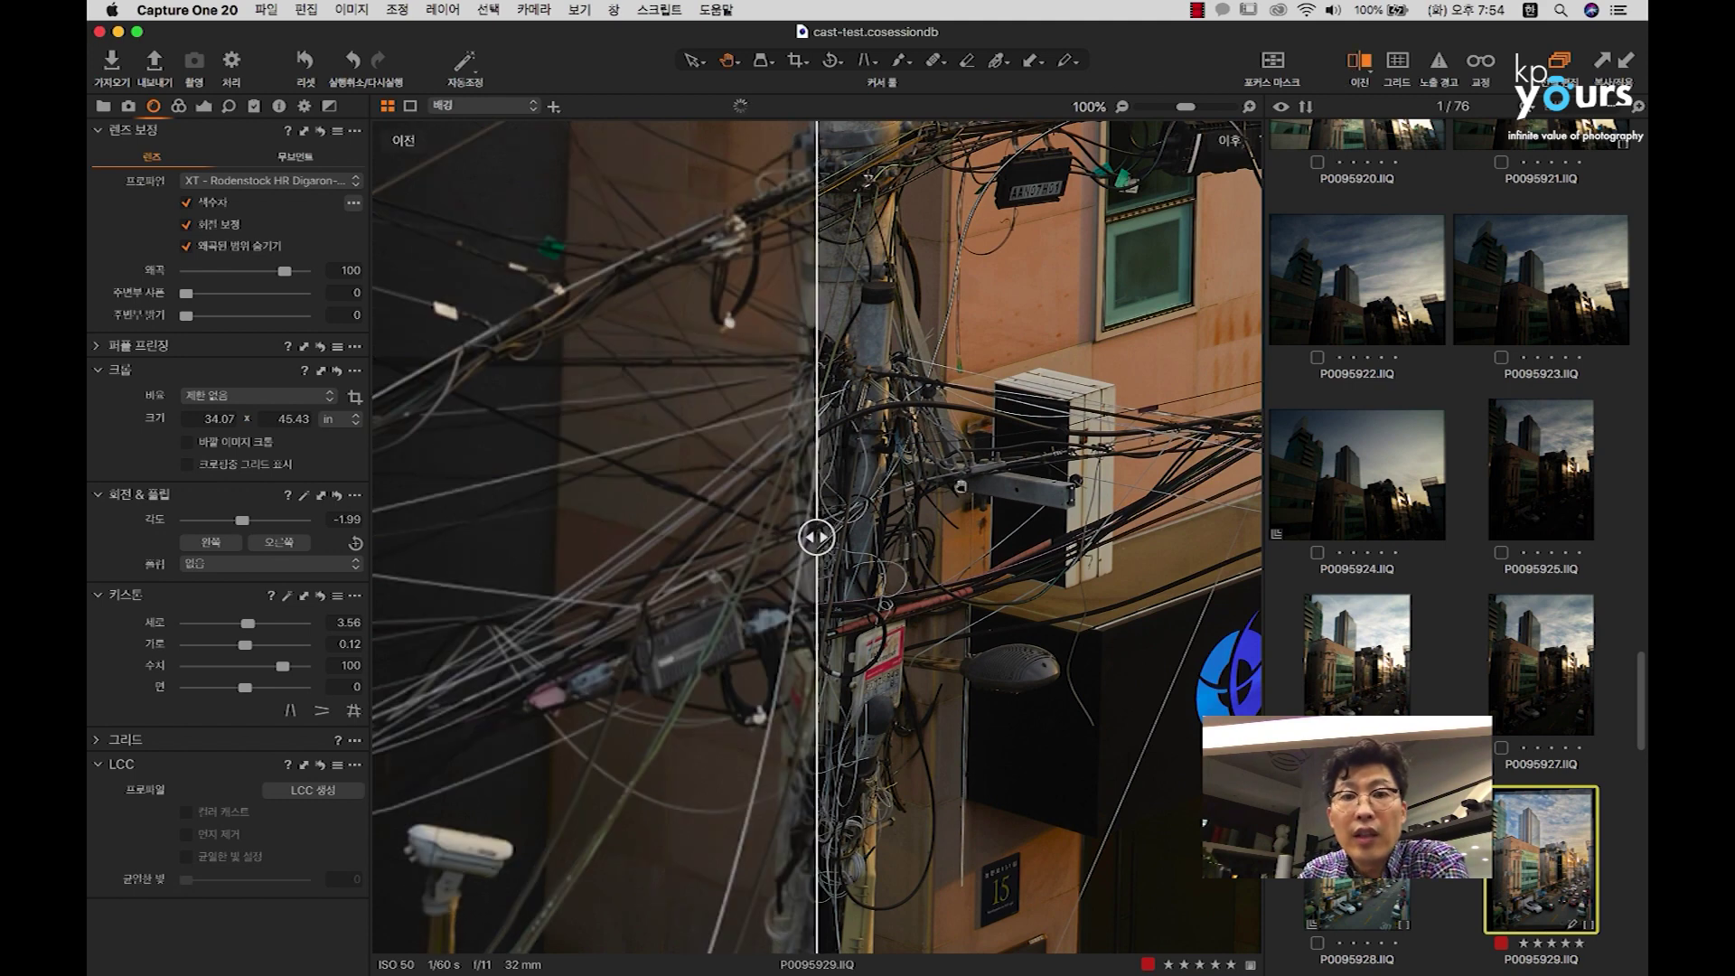
left_click_drag(507, 485, 613, 452)
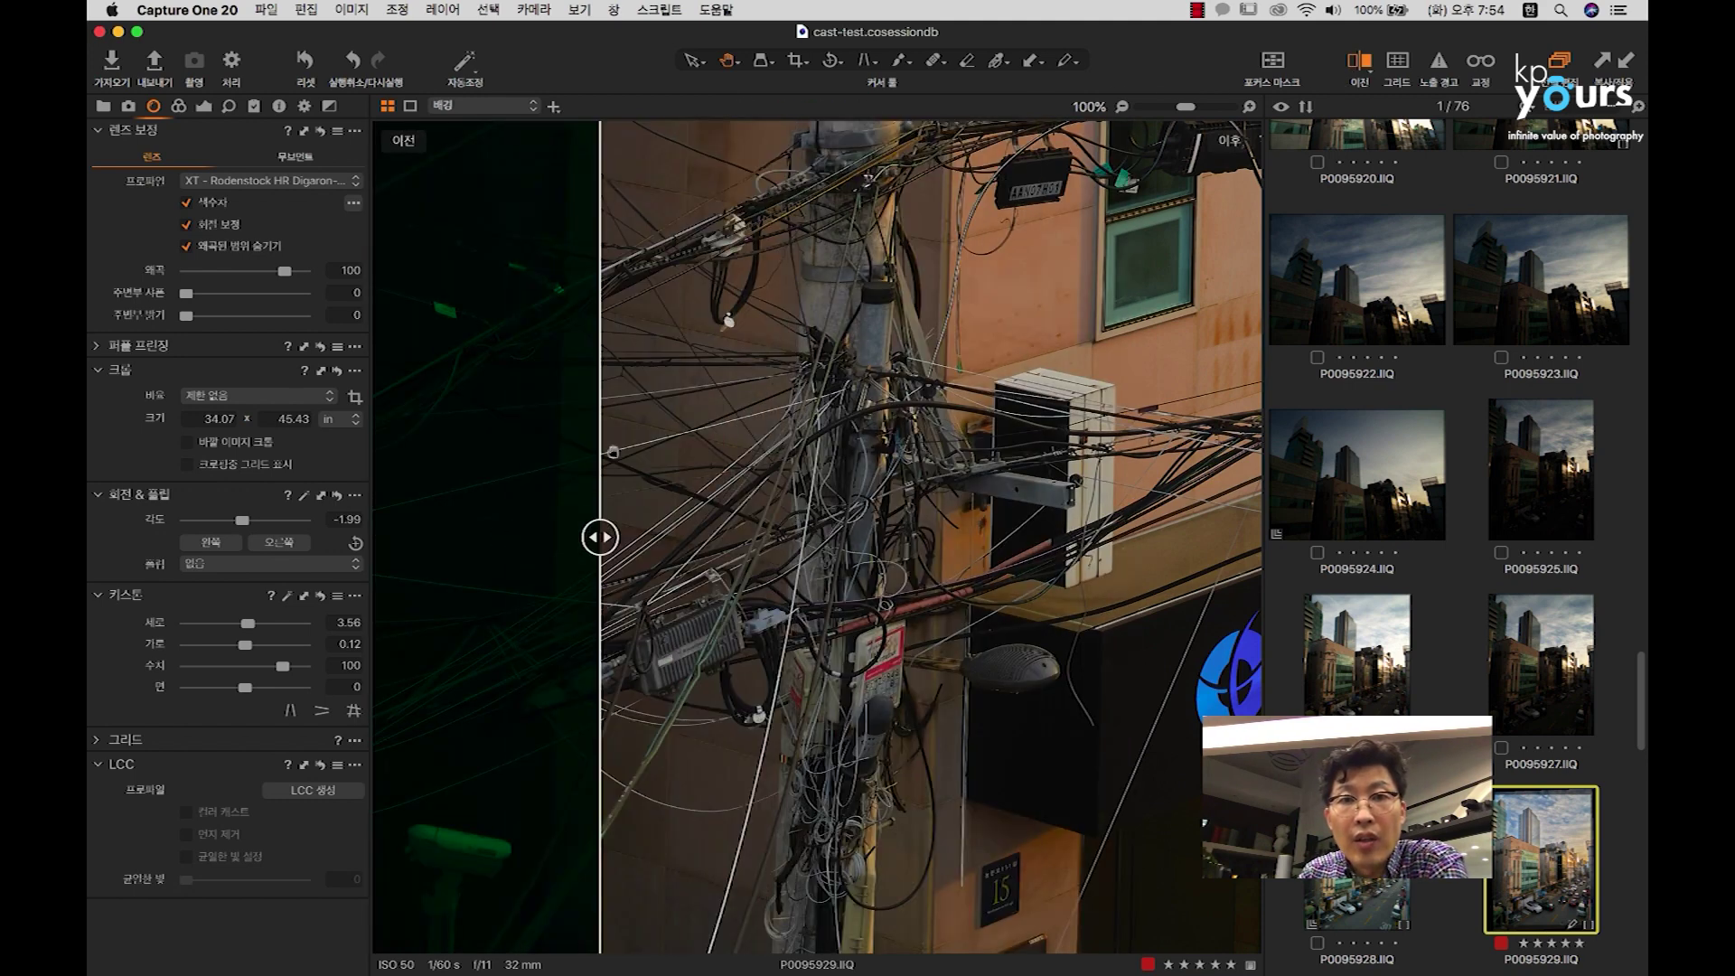
left_click(1365, 63)
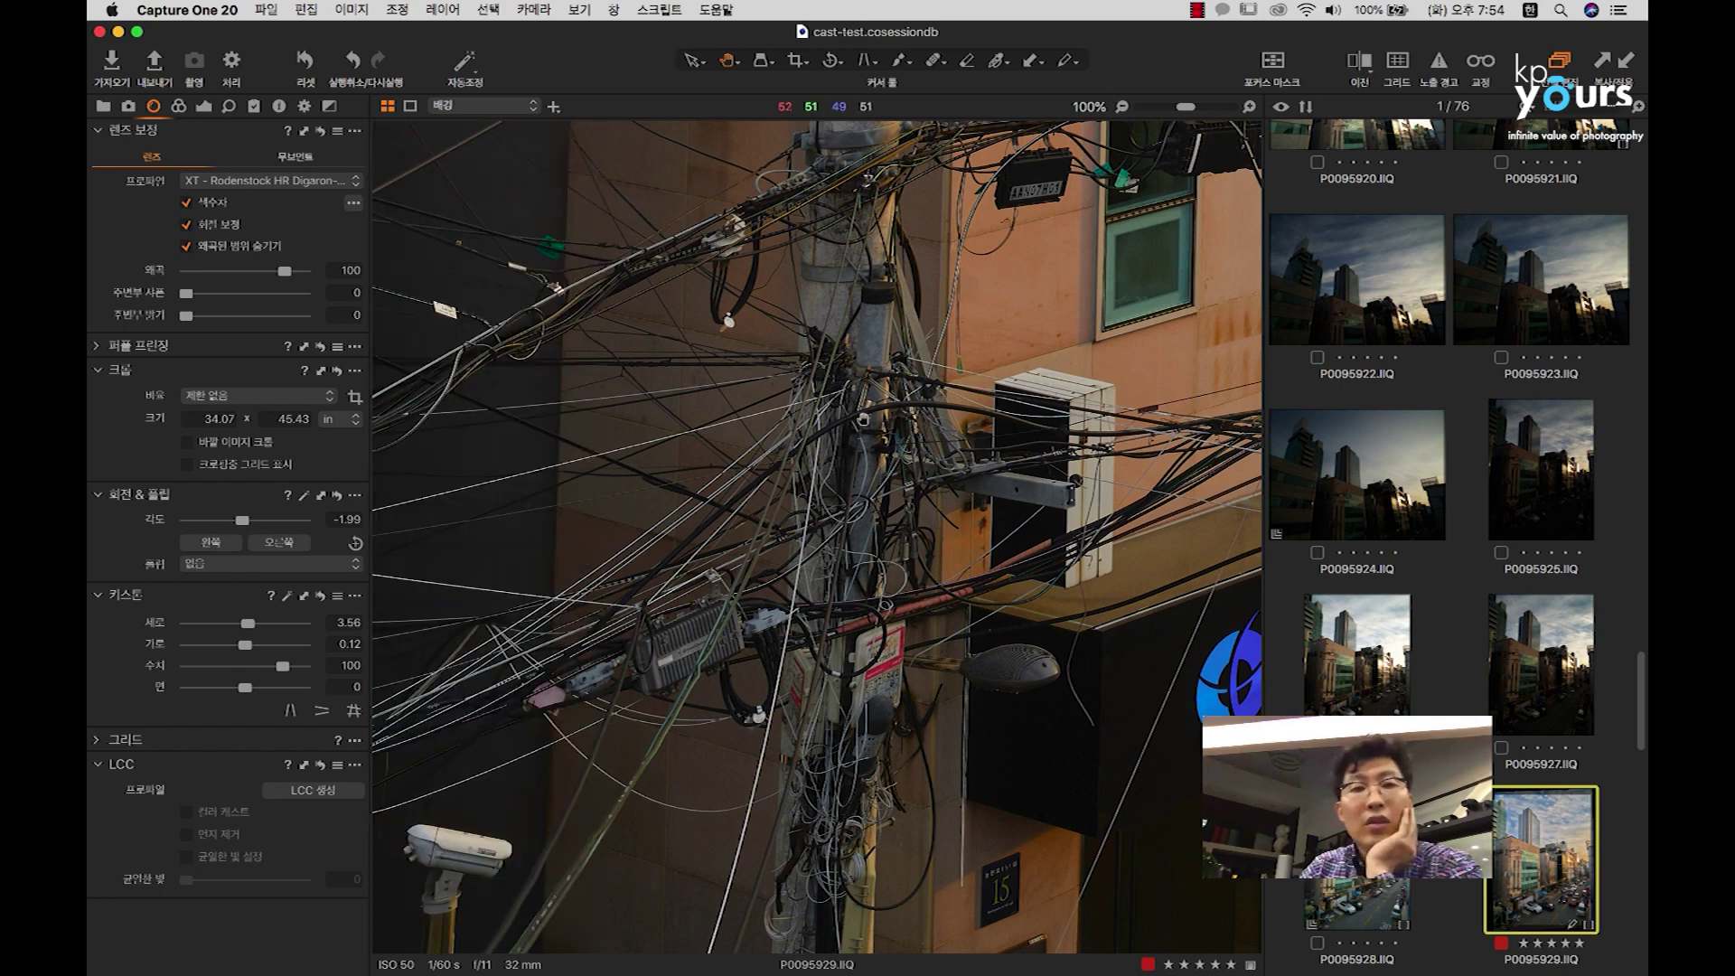
Step: Return to the full photo and compare it with diffraction correction off and on
left_click(863, 420)
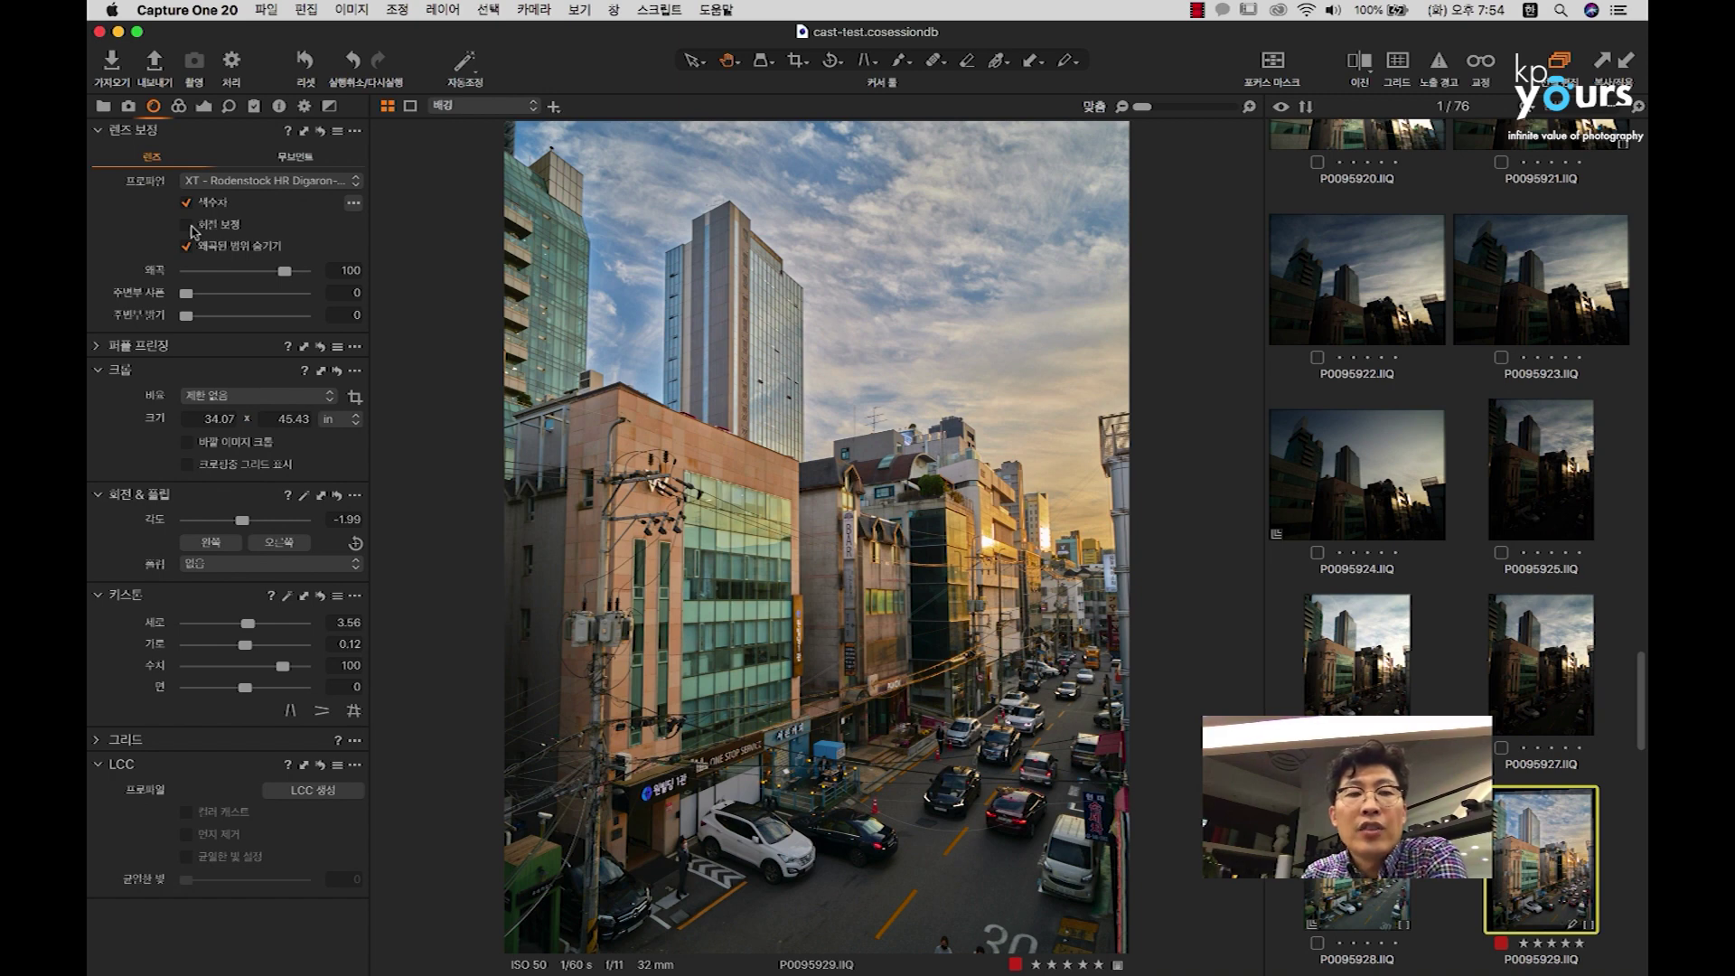
left_click(187, 225)
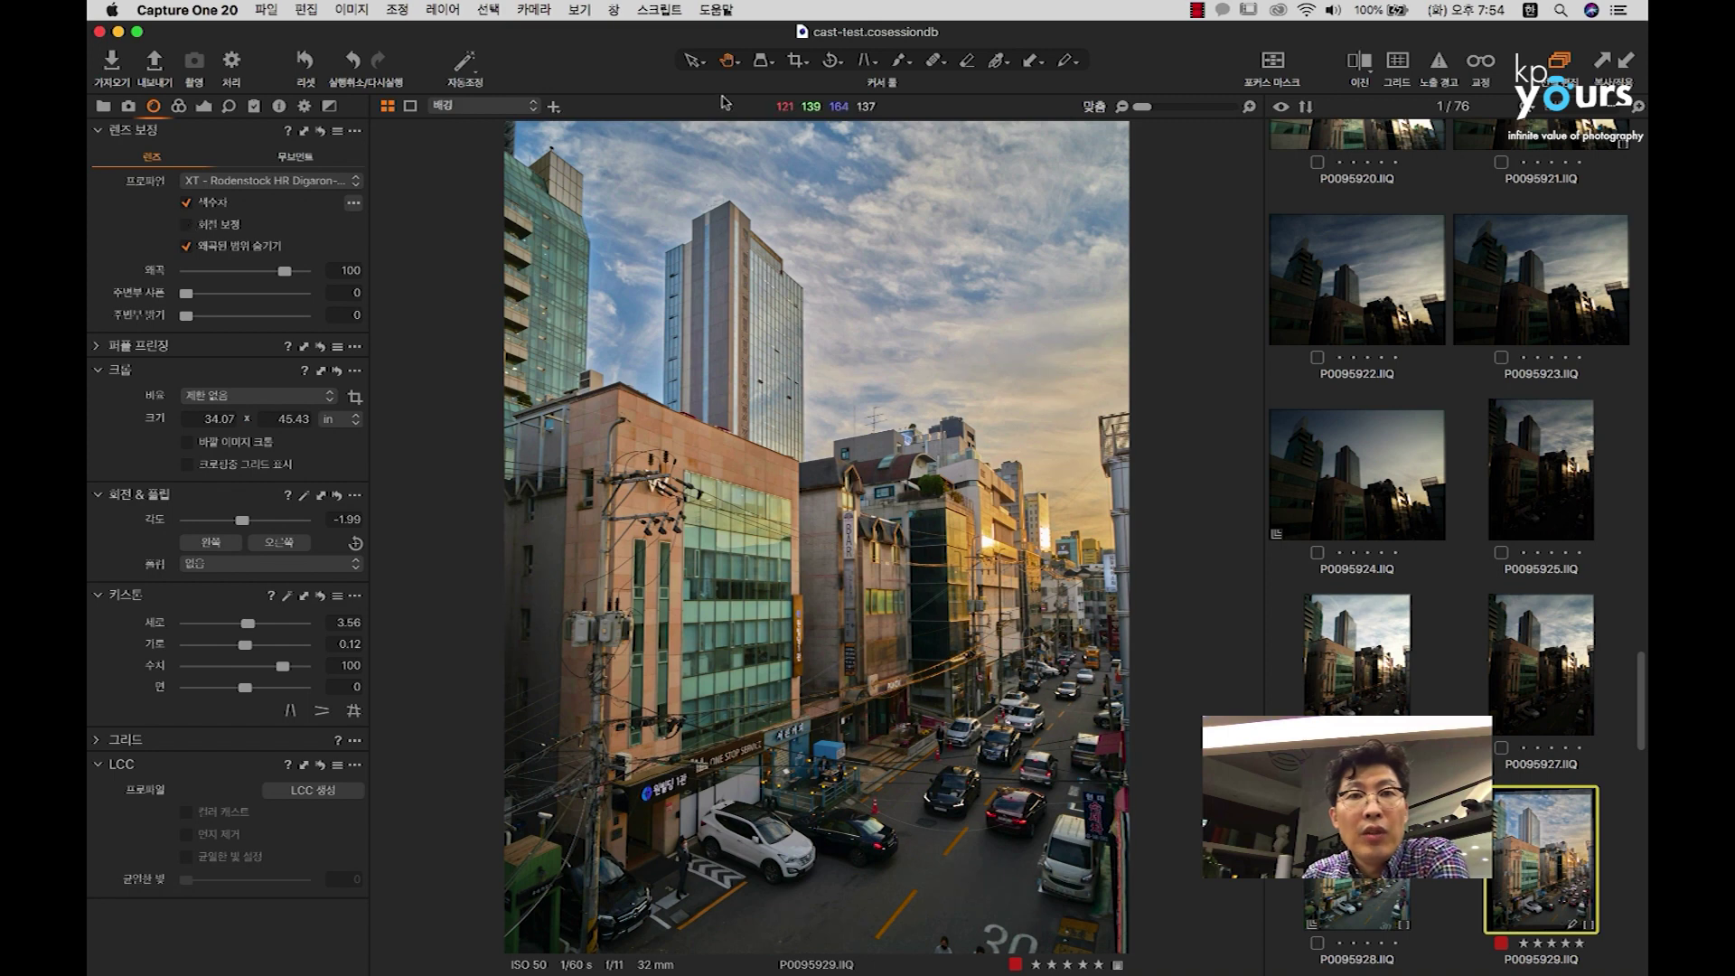
left_click(188, 225)
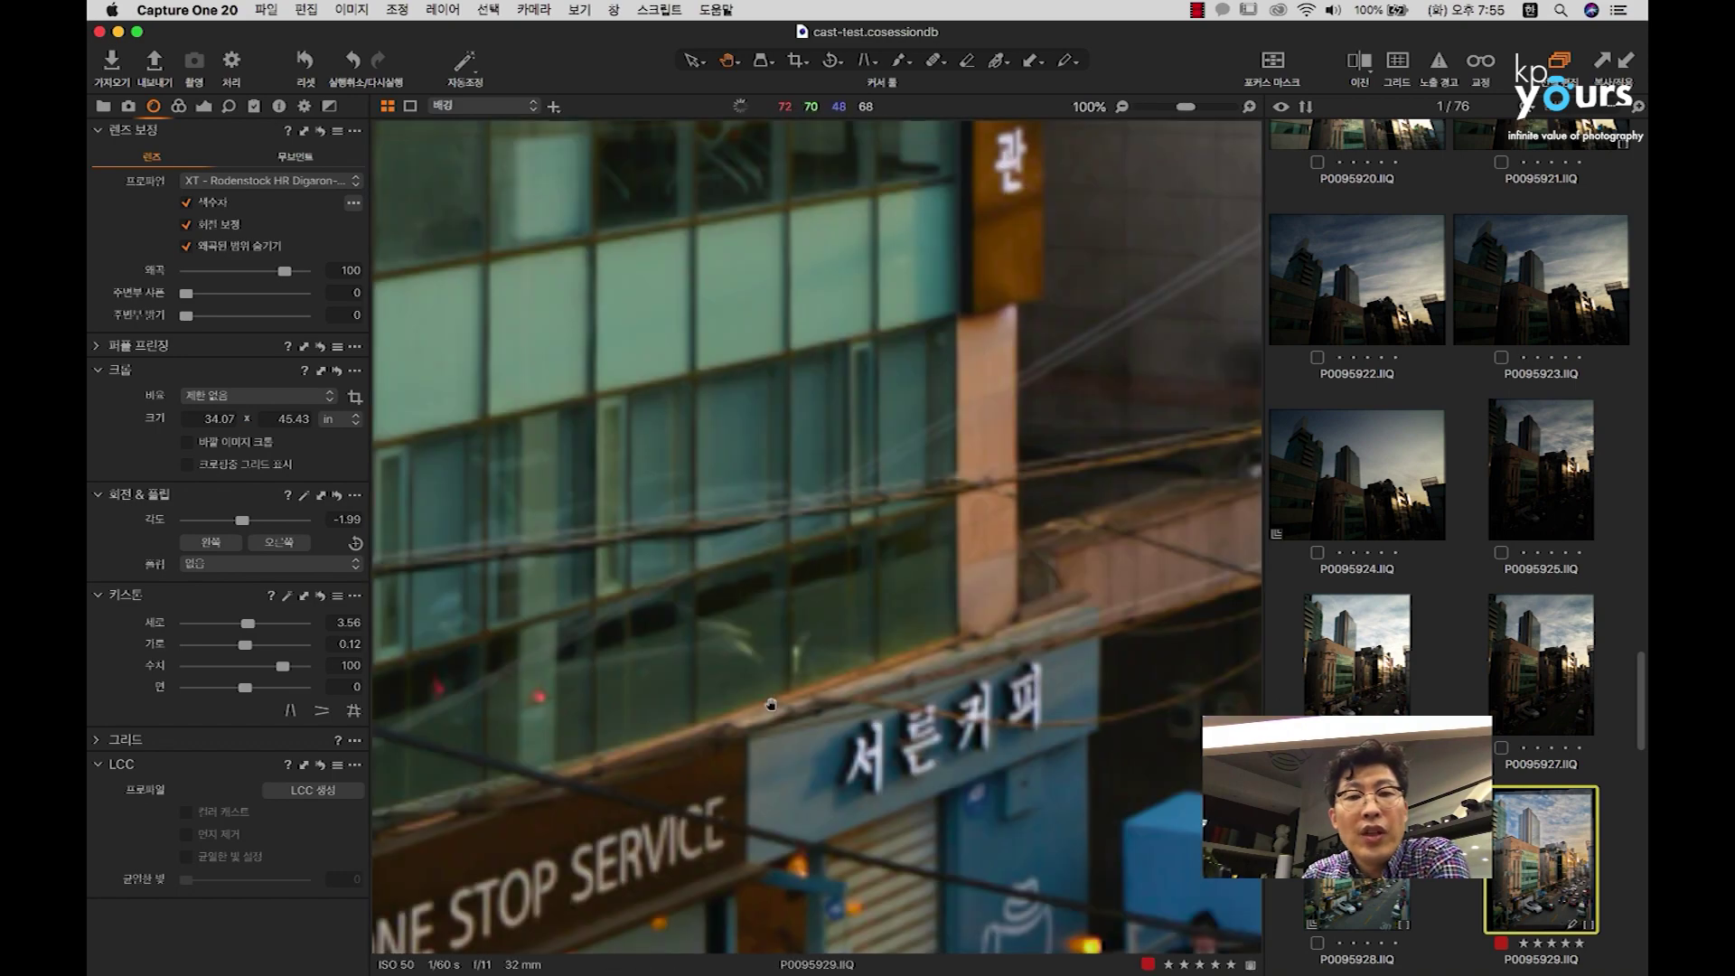
Step: Compare the office chair behind the green building's window at 400% with diffraction correction off and on, then return to the full photo
left_click(768, 709)
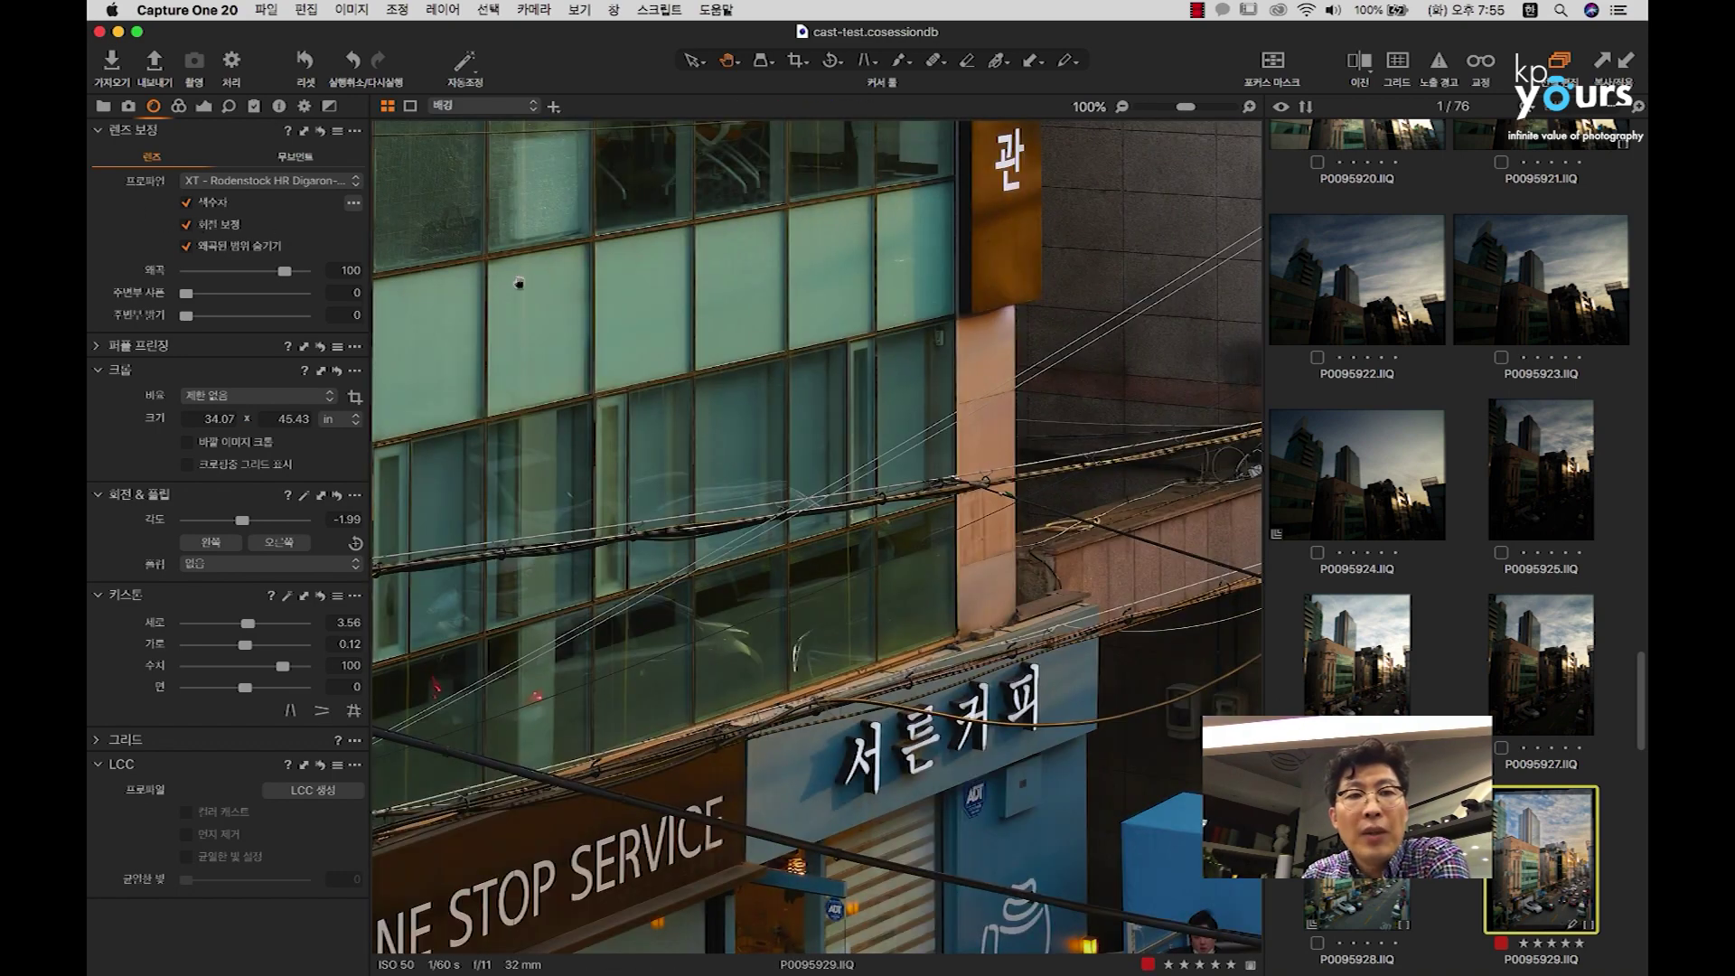
left_click_drag(520, 283, 504, 414)
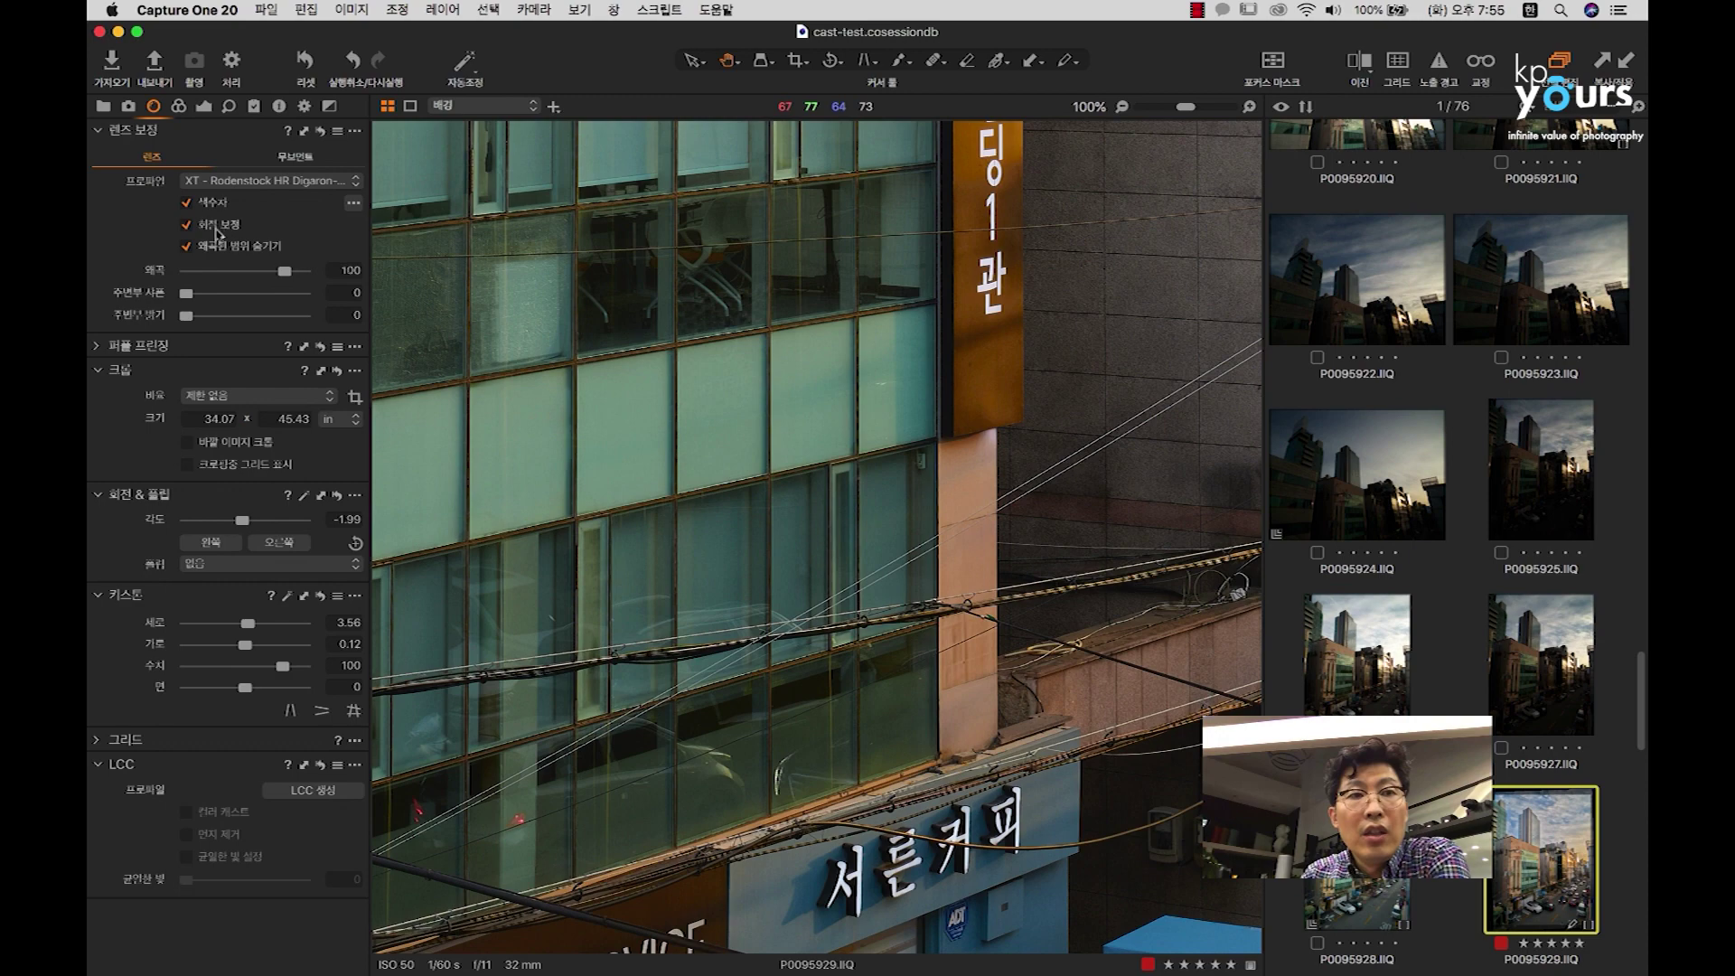
scroll(748, 294, "up", 3)
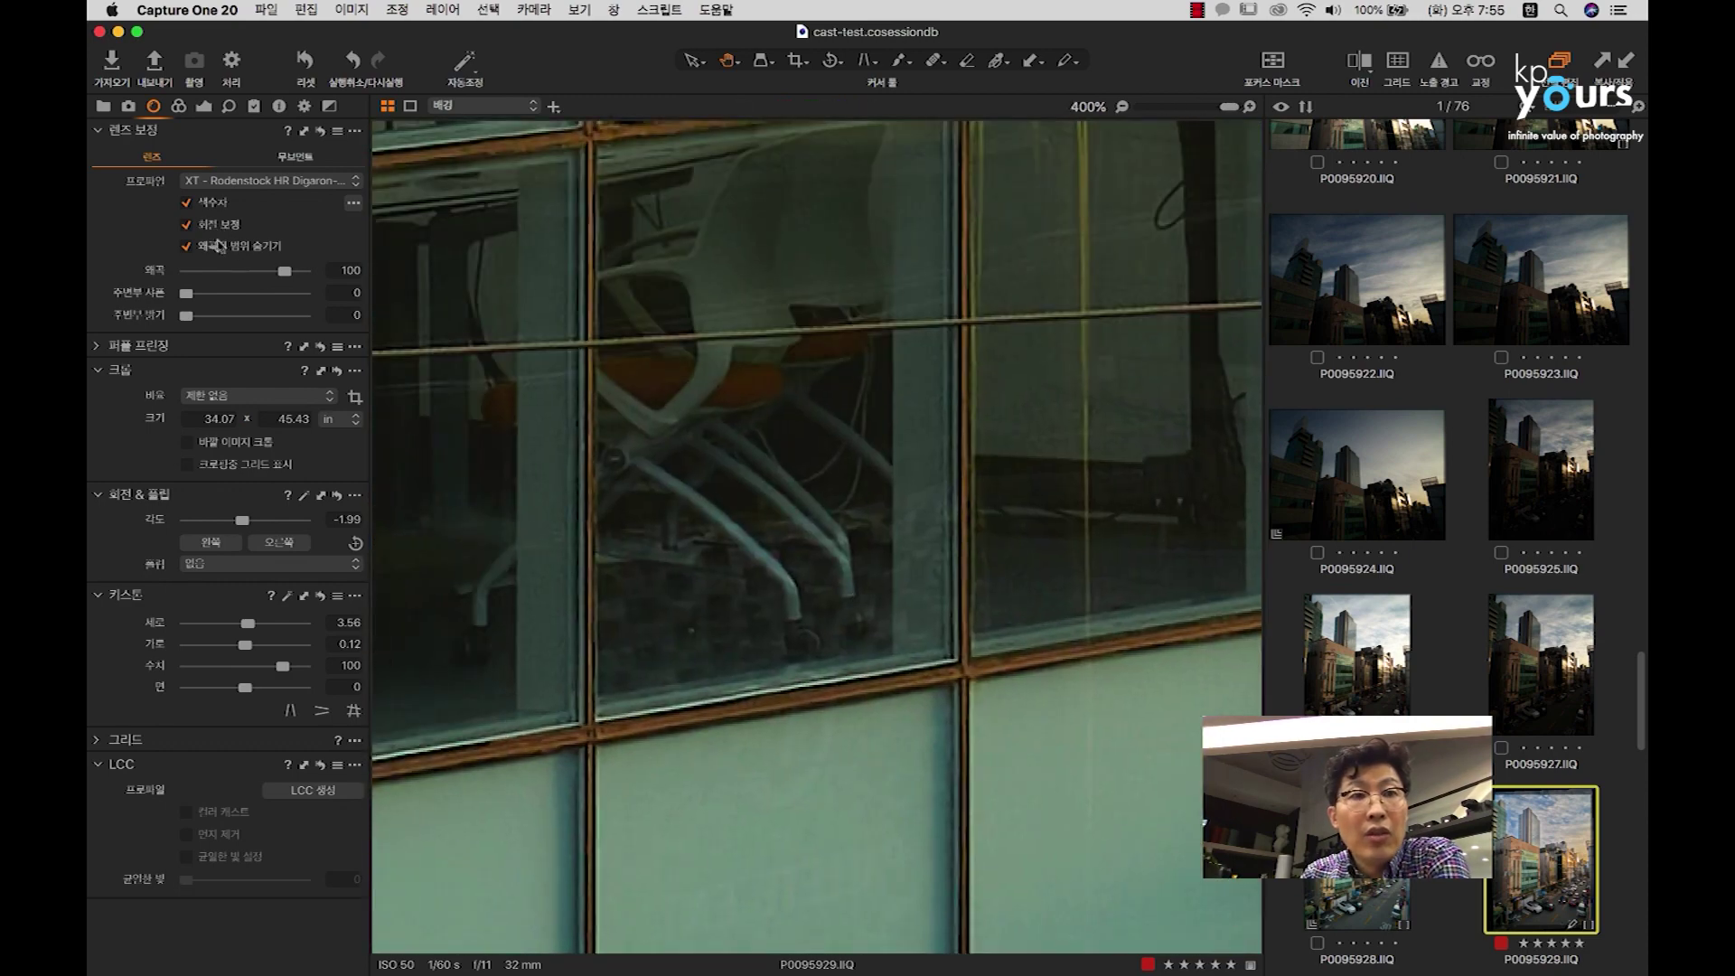
left_click(190, 225)
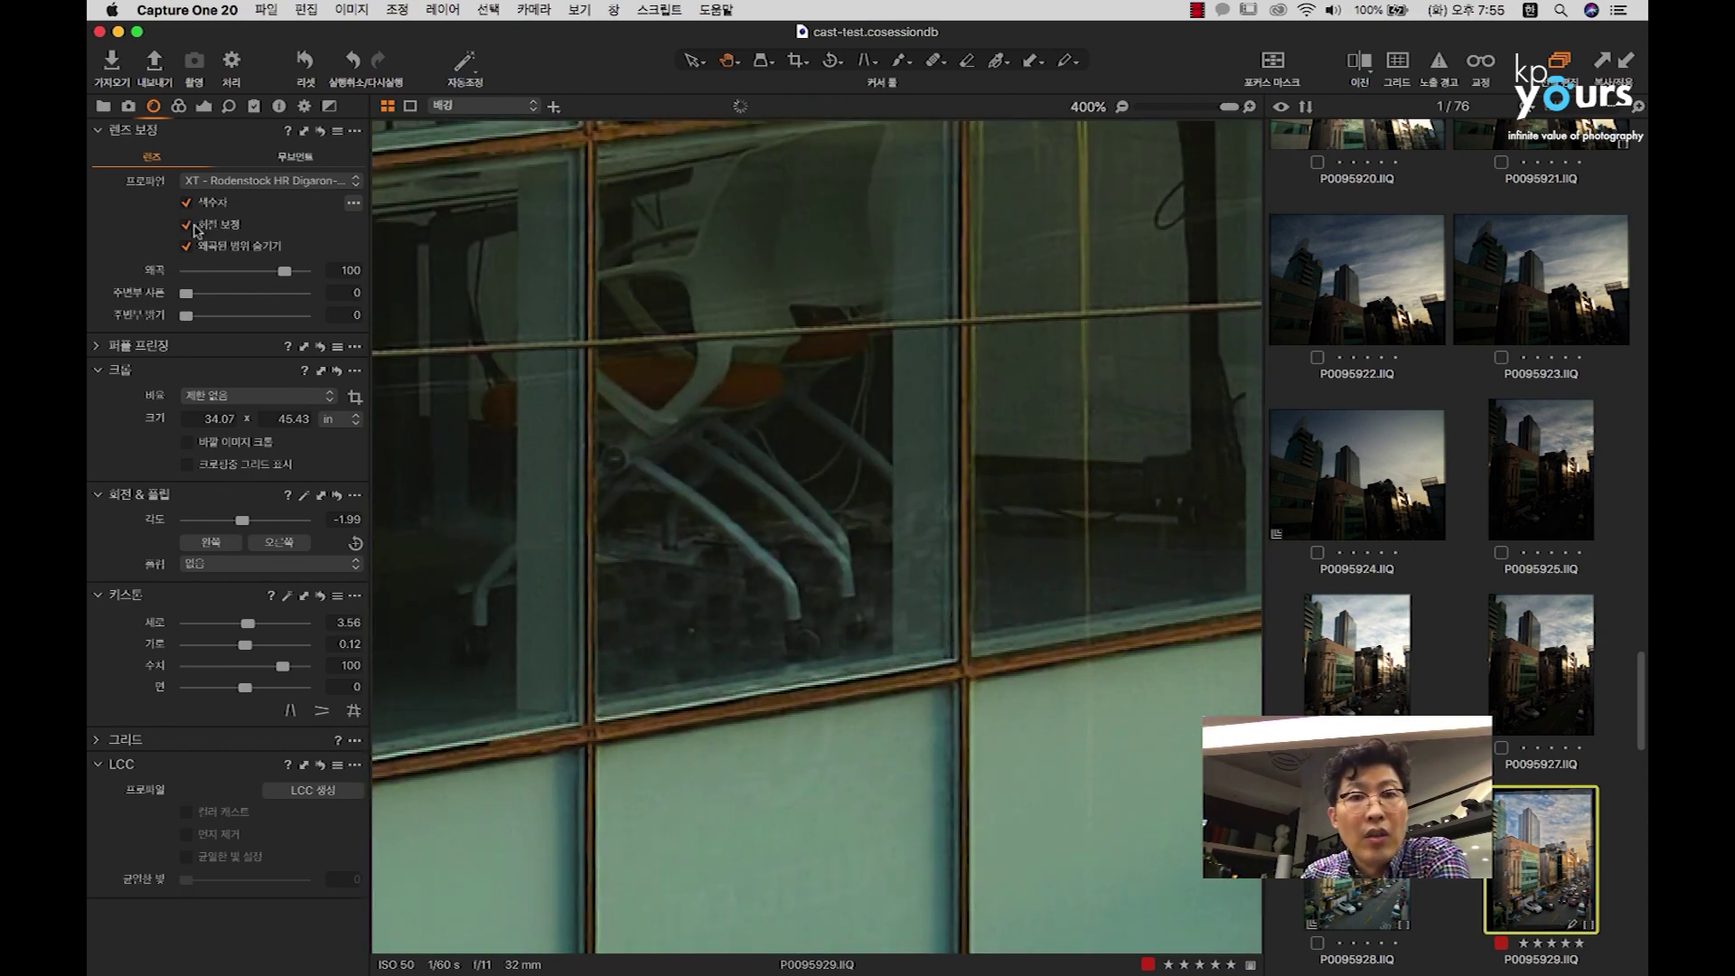
left_click(192, 226)
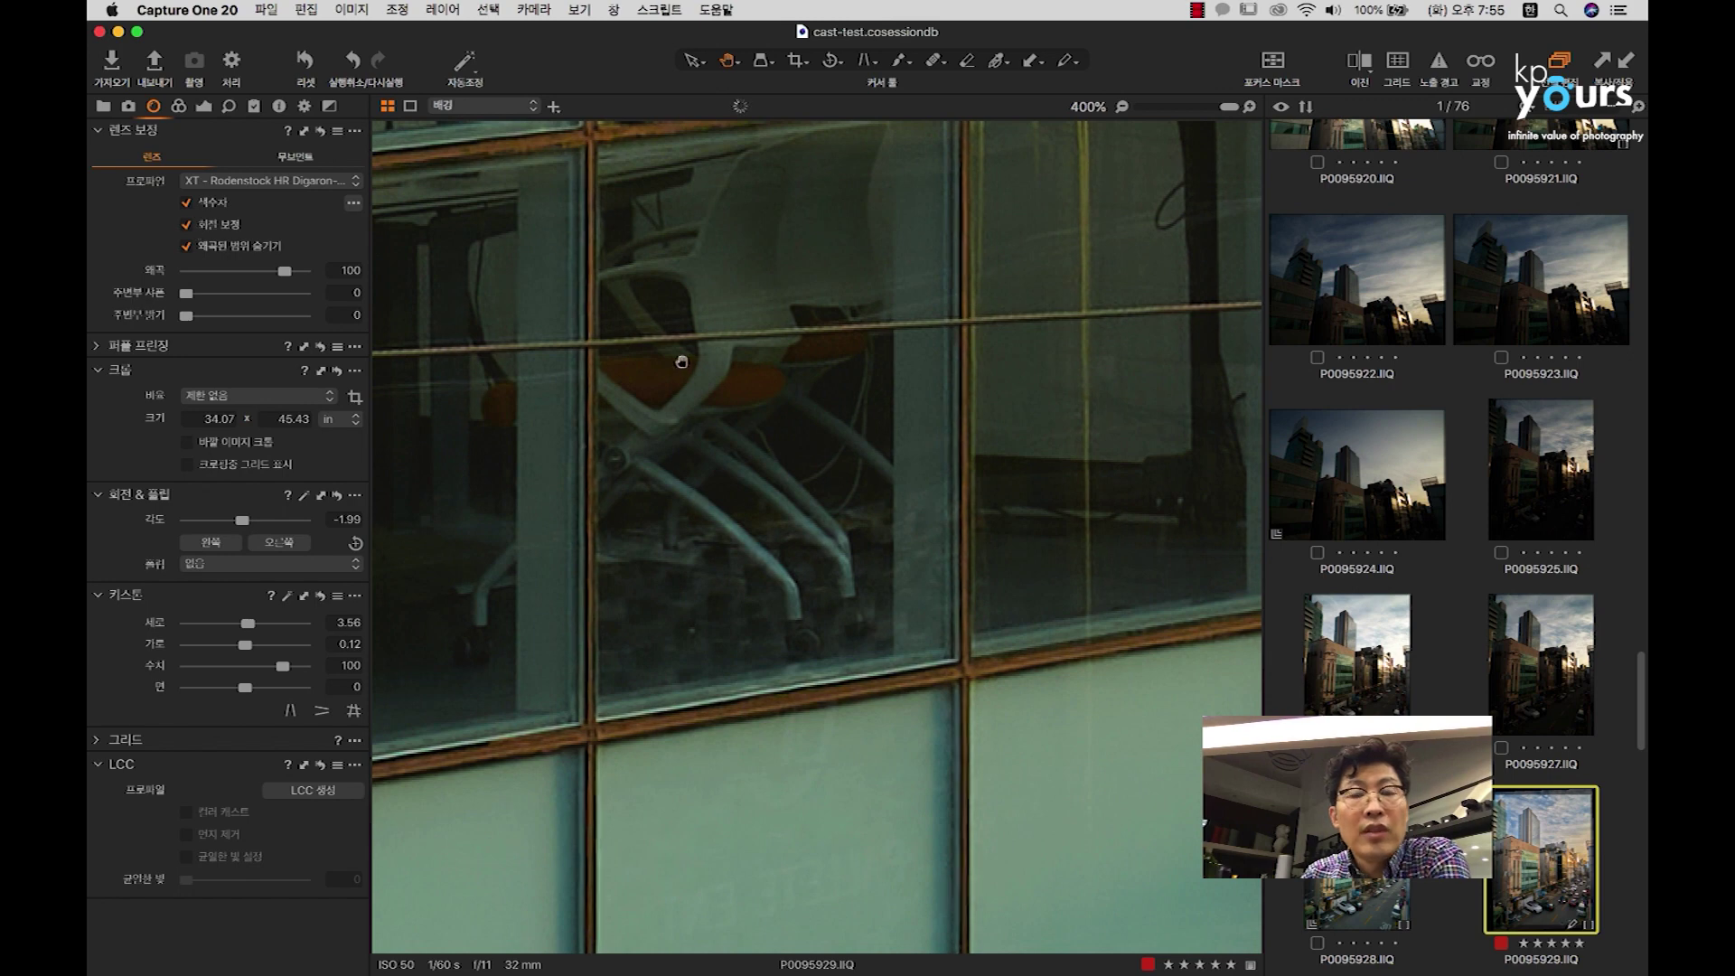
key("super+0")
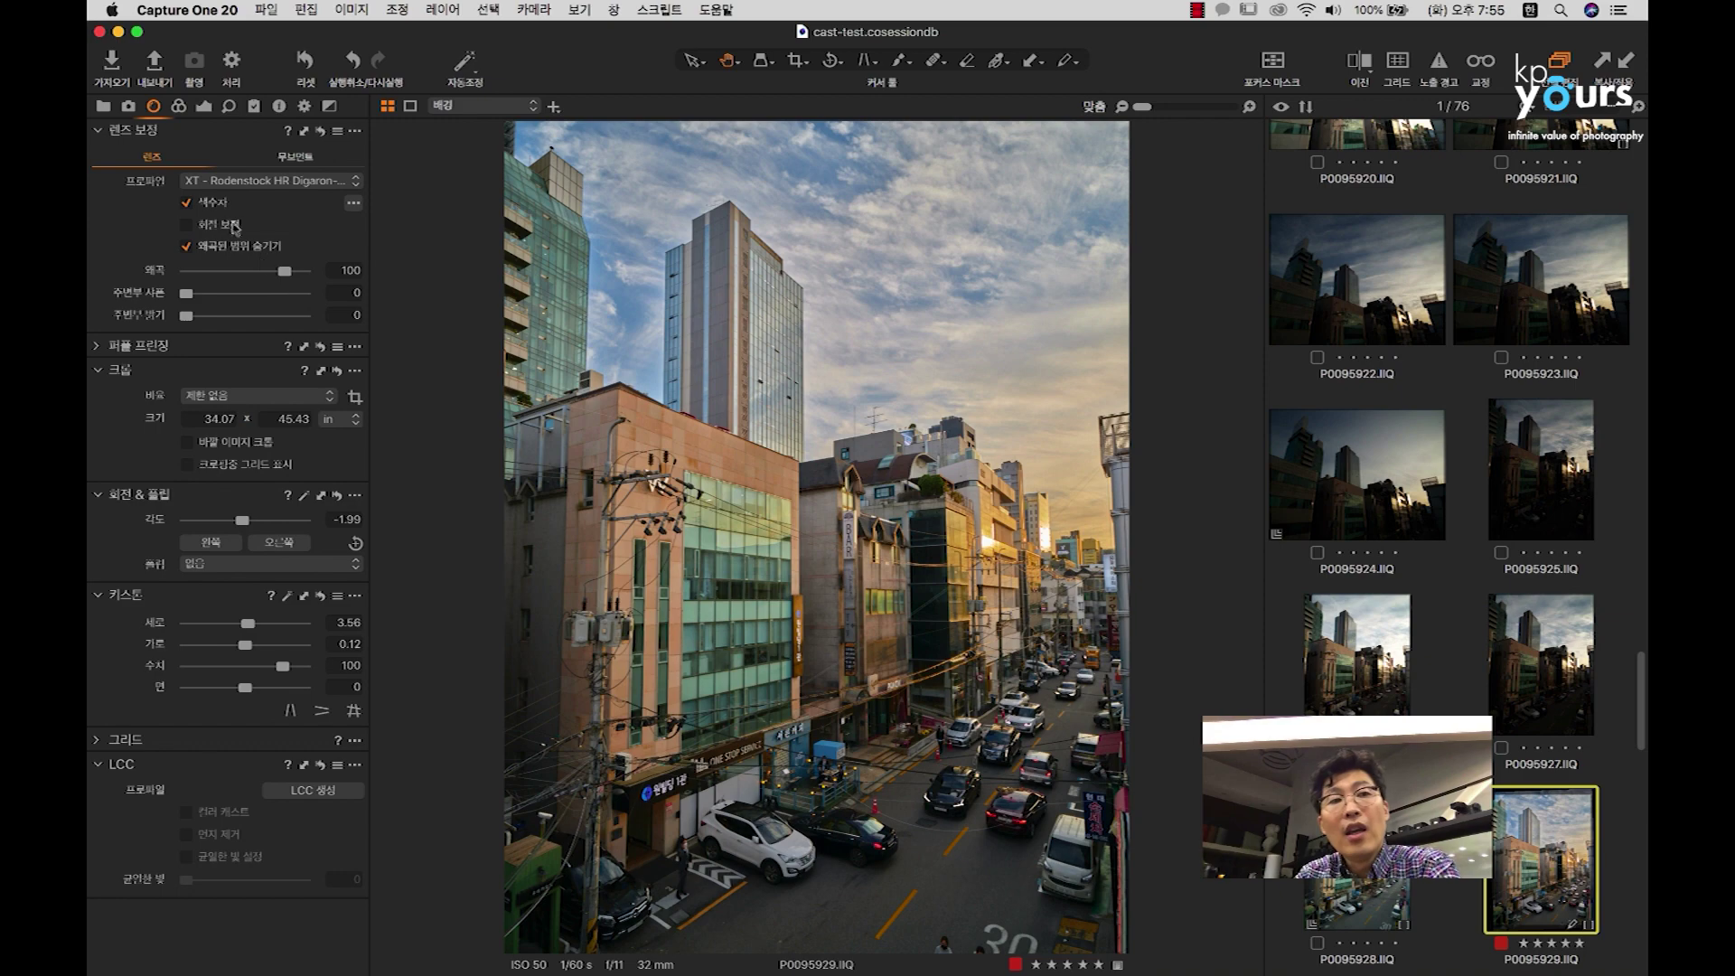
Step: Raise the sharpening amount to 294 while viewing the rooftop antenna and tiled roofs at 100%
left_click(230, 106)
left_click(847, 520)
scroll(848, 520, "up", 10)
scroll(994, 540, "right", 5)
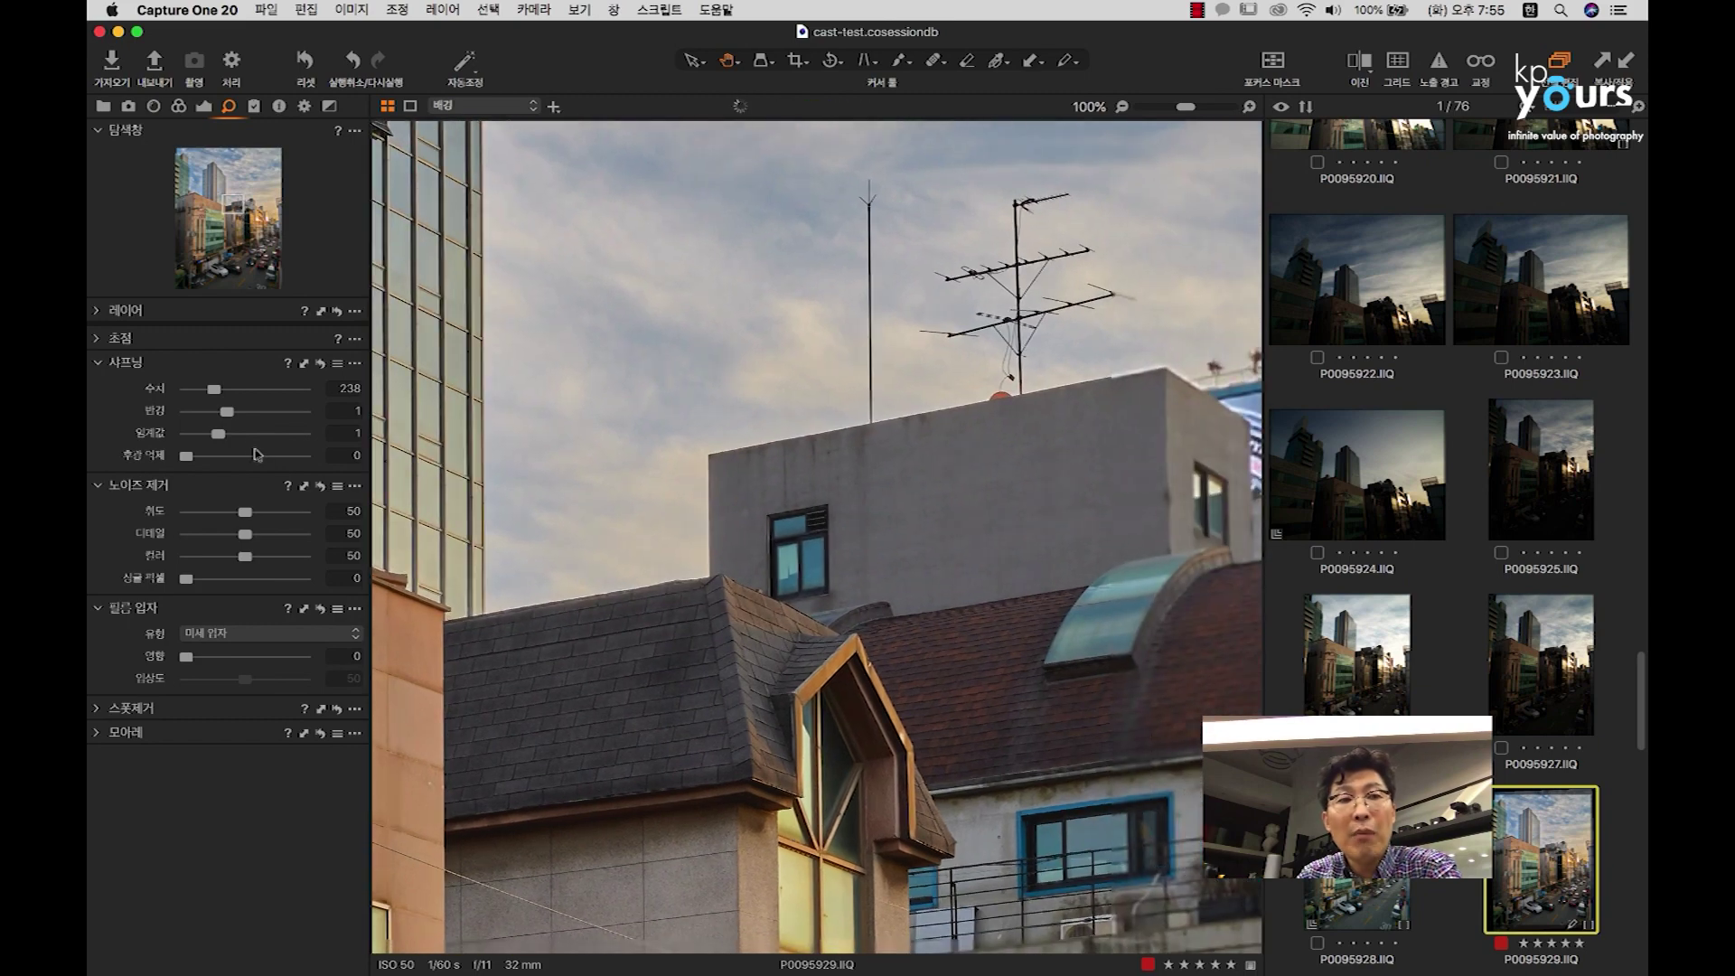
mouse_move(213, 388)
left_mouse_down()
mouse_move(271, 390)
mouse_move(221, 391)
left_mouse_up()
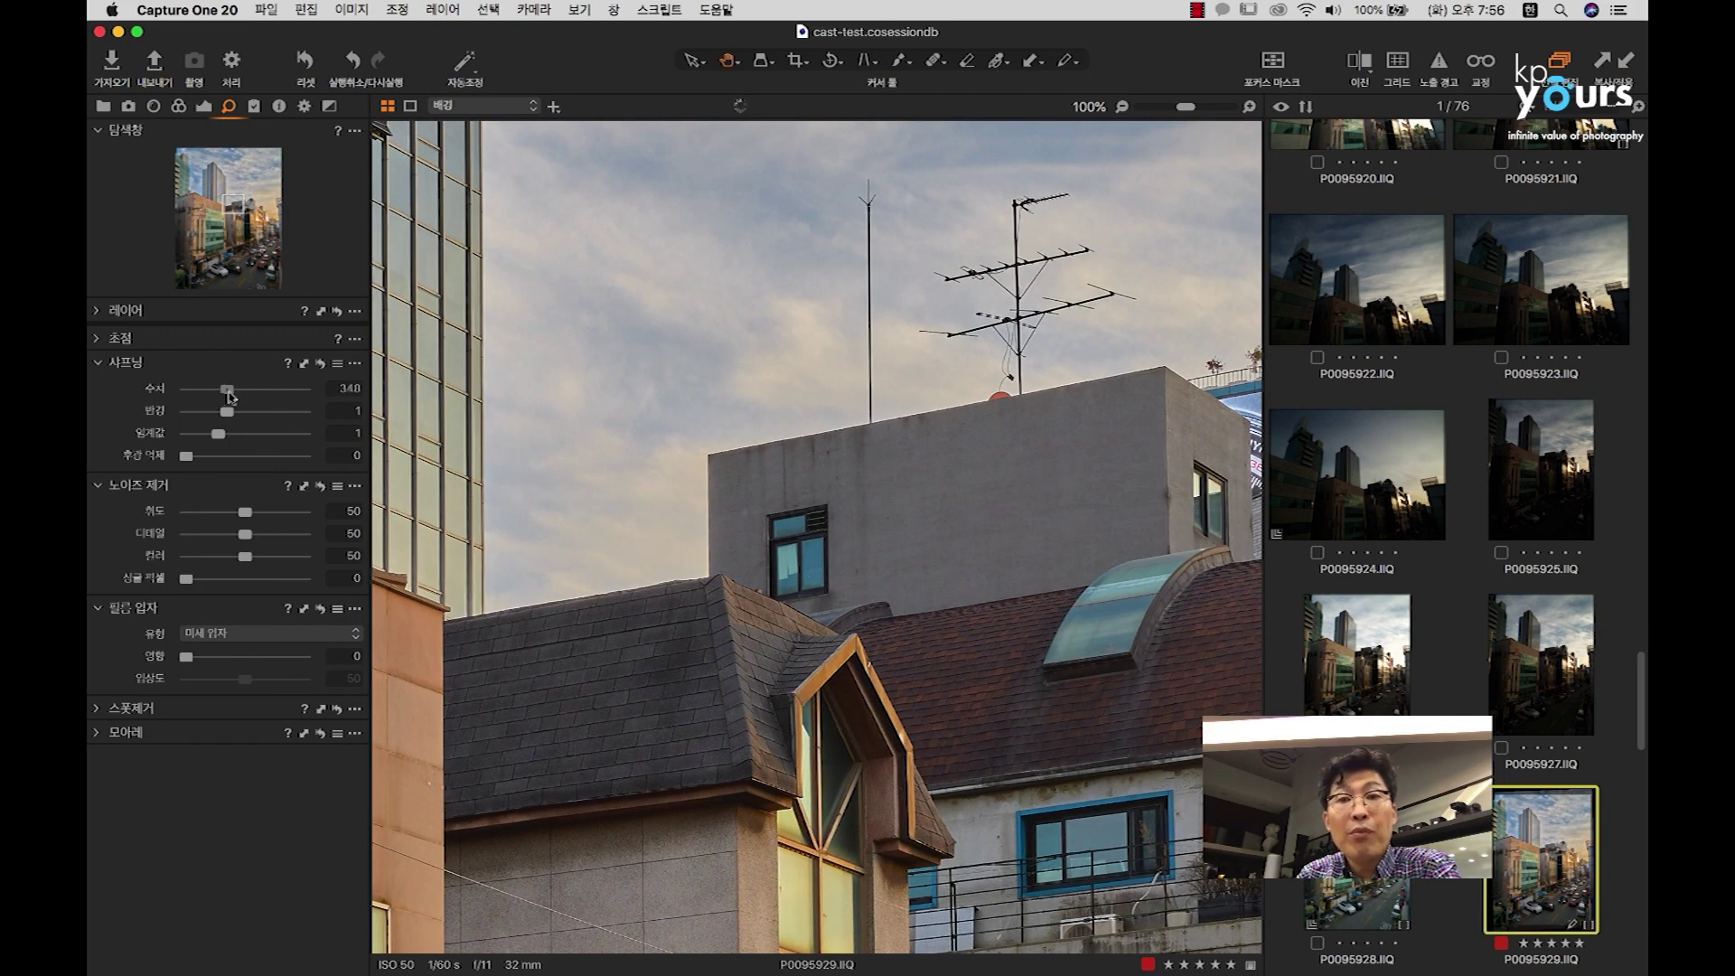
Step: Enable diffraction correction and compare its effect on the rooftops with that of the sharpening settings
left_click(153, 105)
left_click(186, 226)
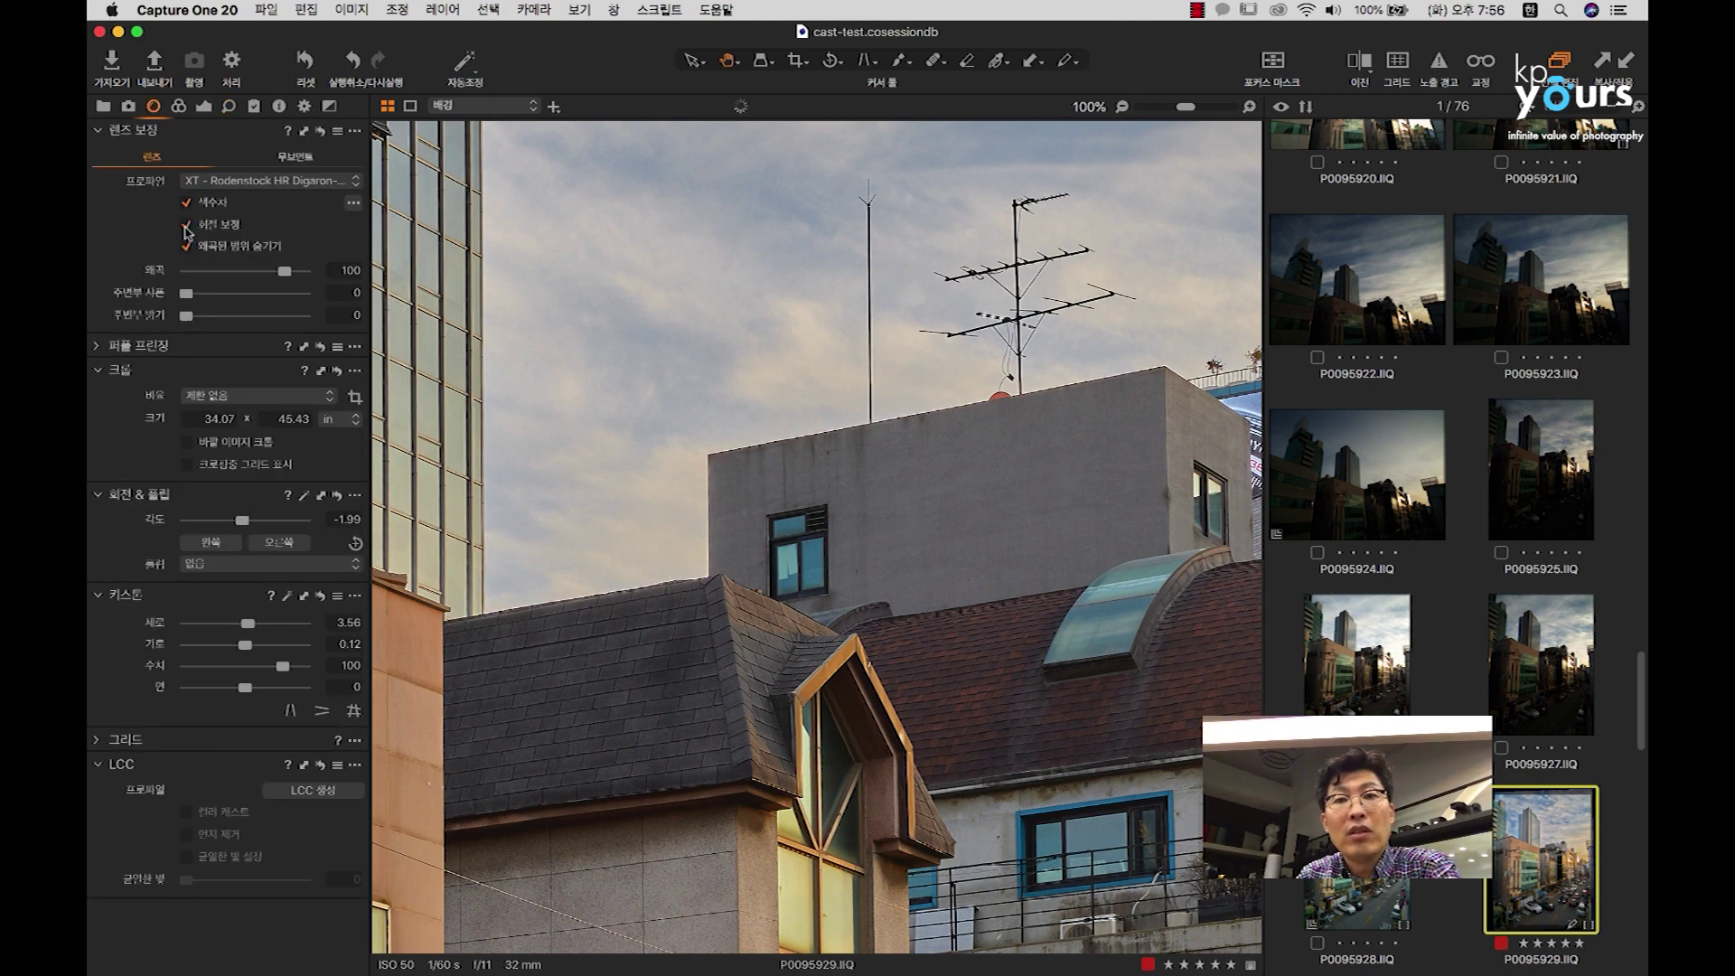
left_click(229, 106)
left_click(153, 107)
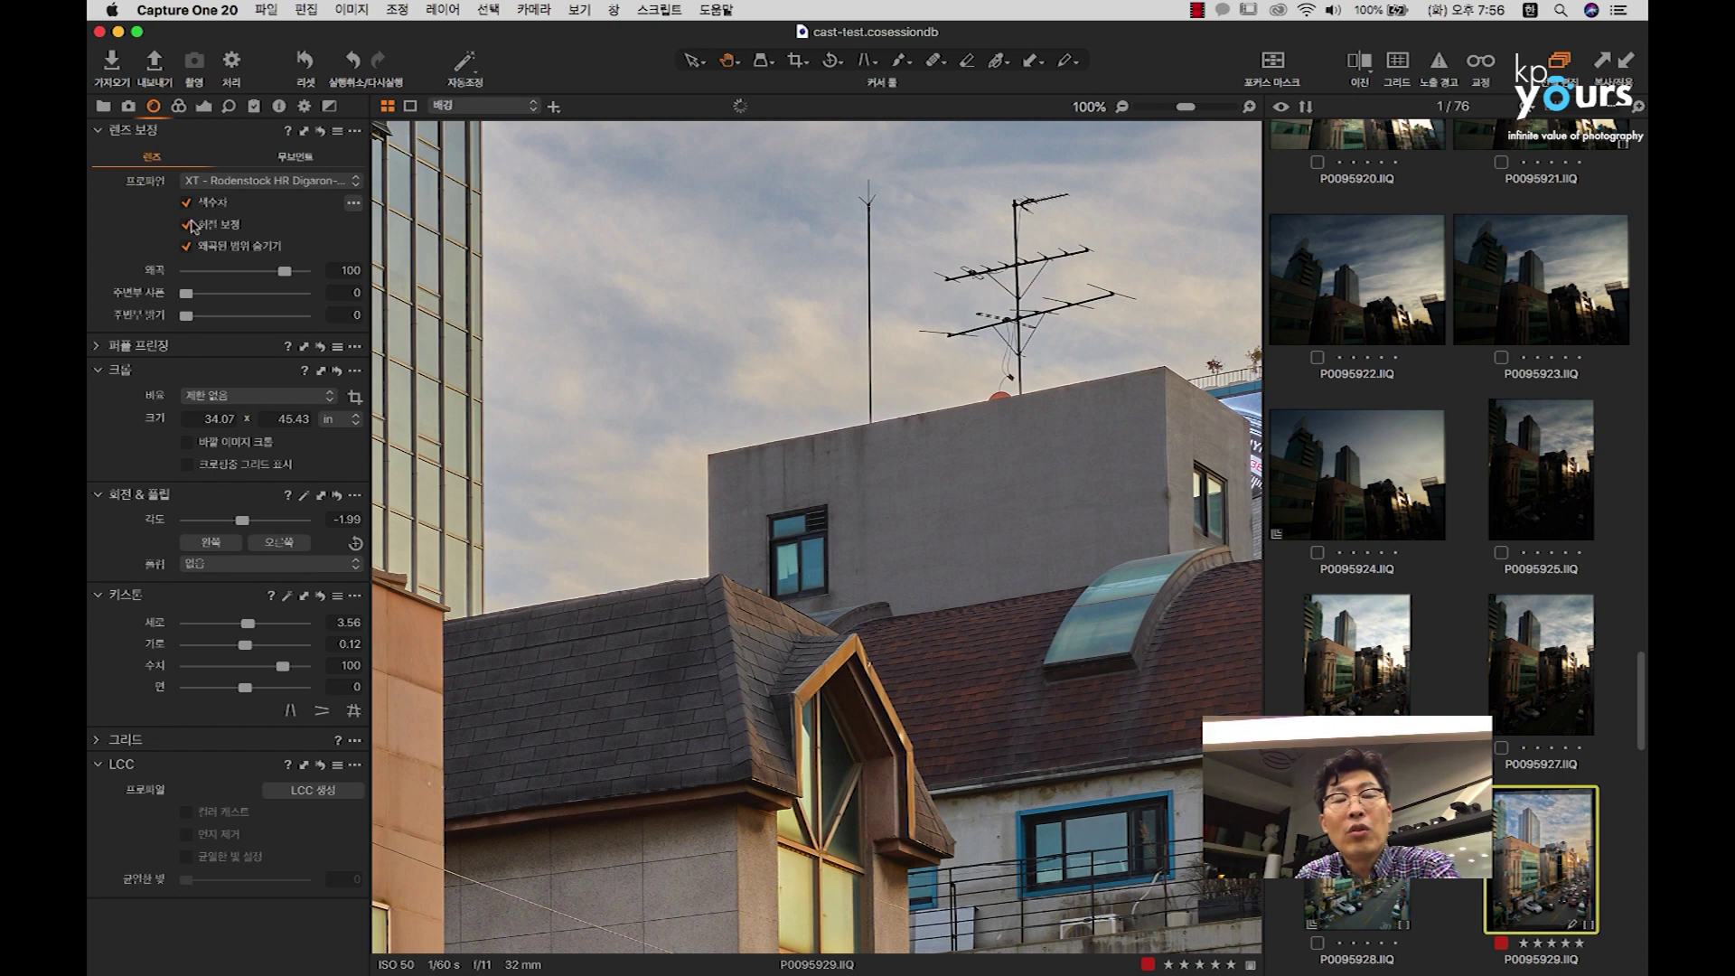
left_click(188, 225)
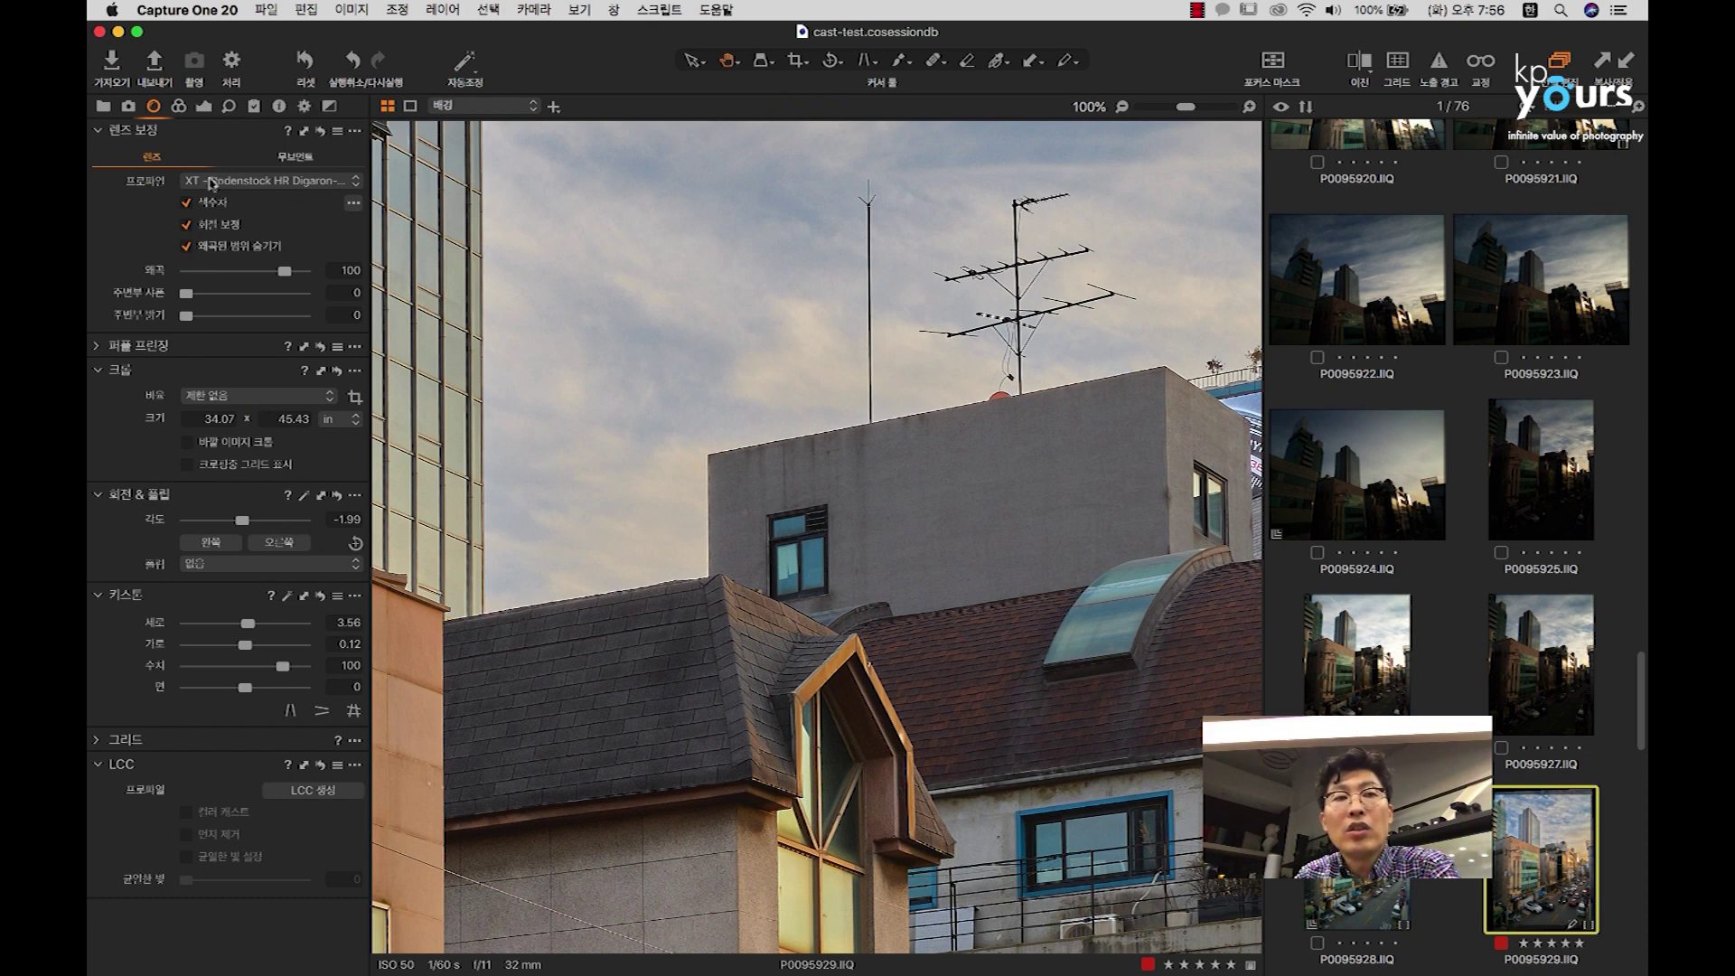
left_click(229, 106)
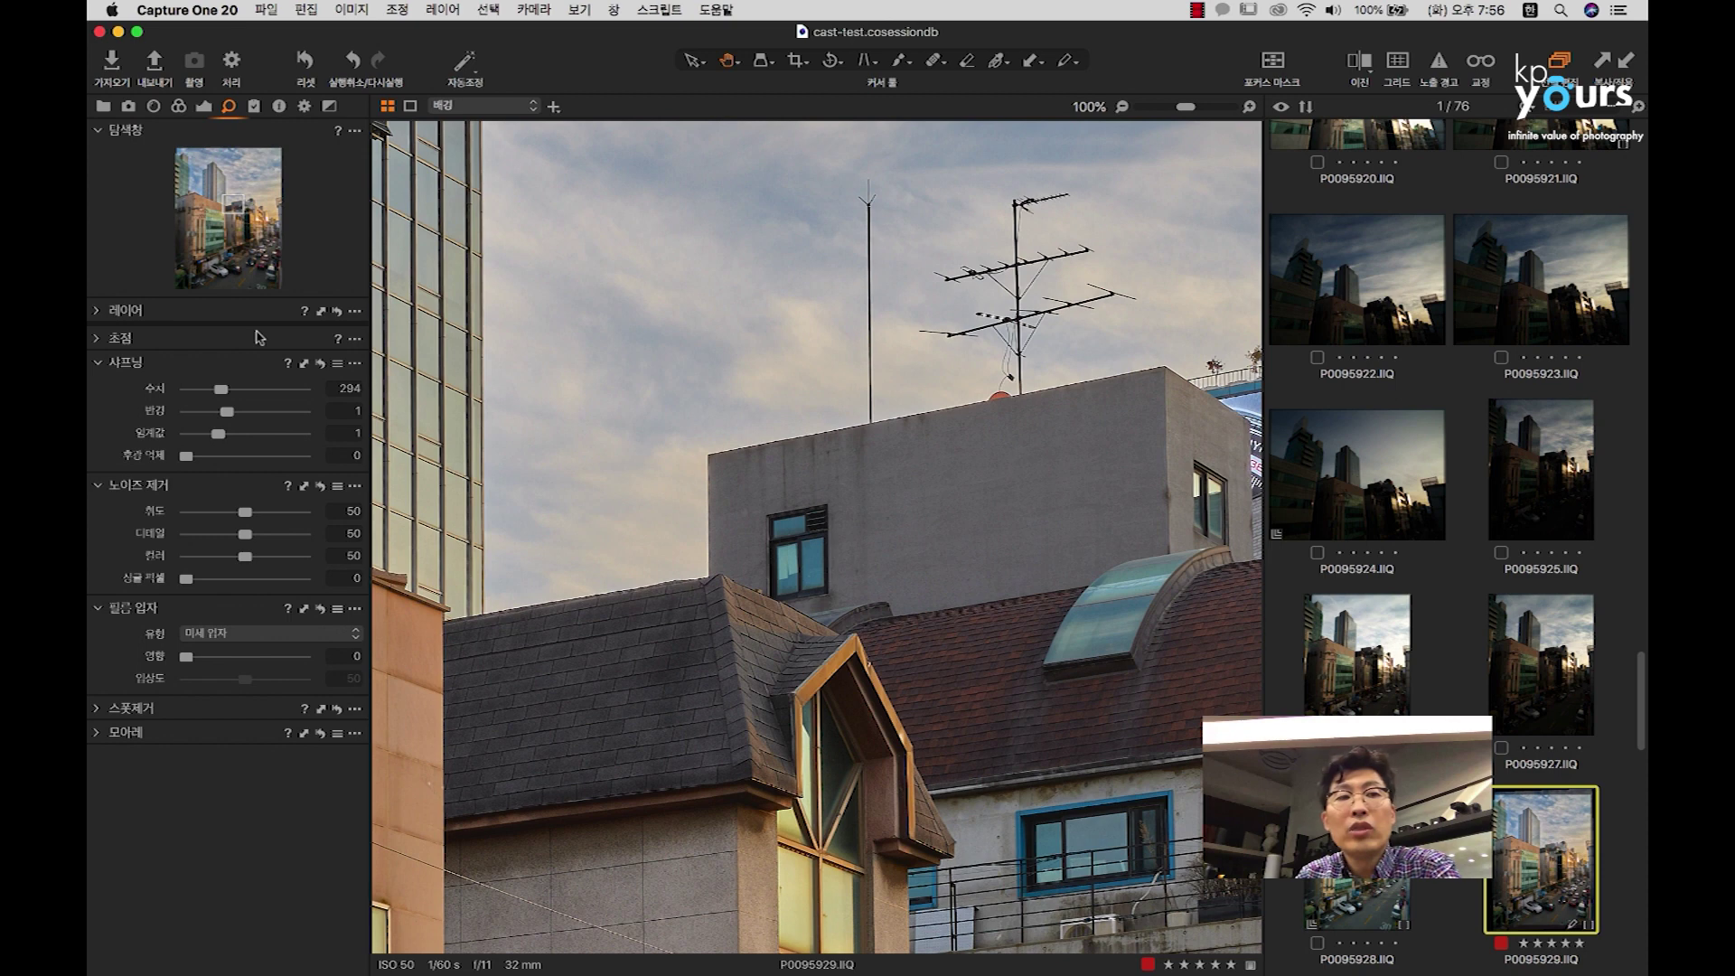
left_click(154, 106)
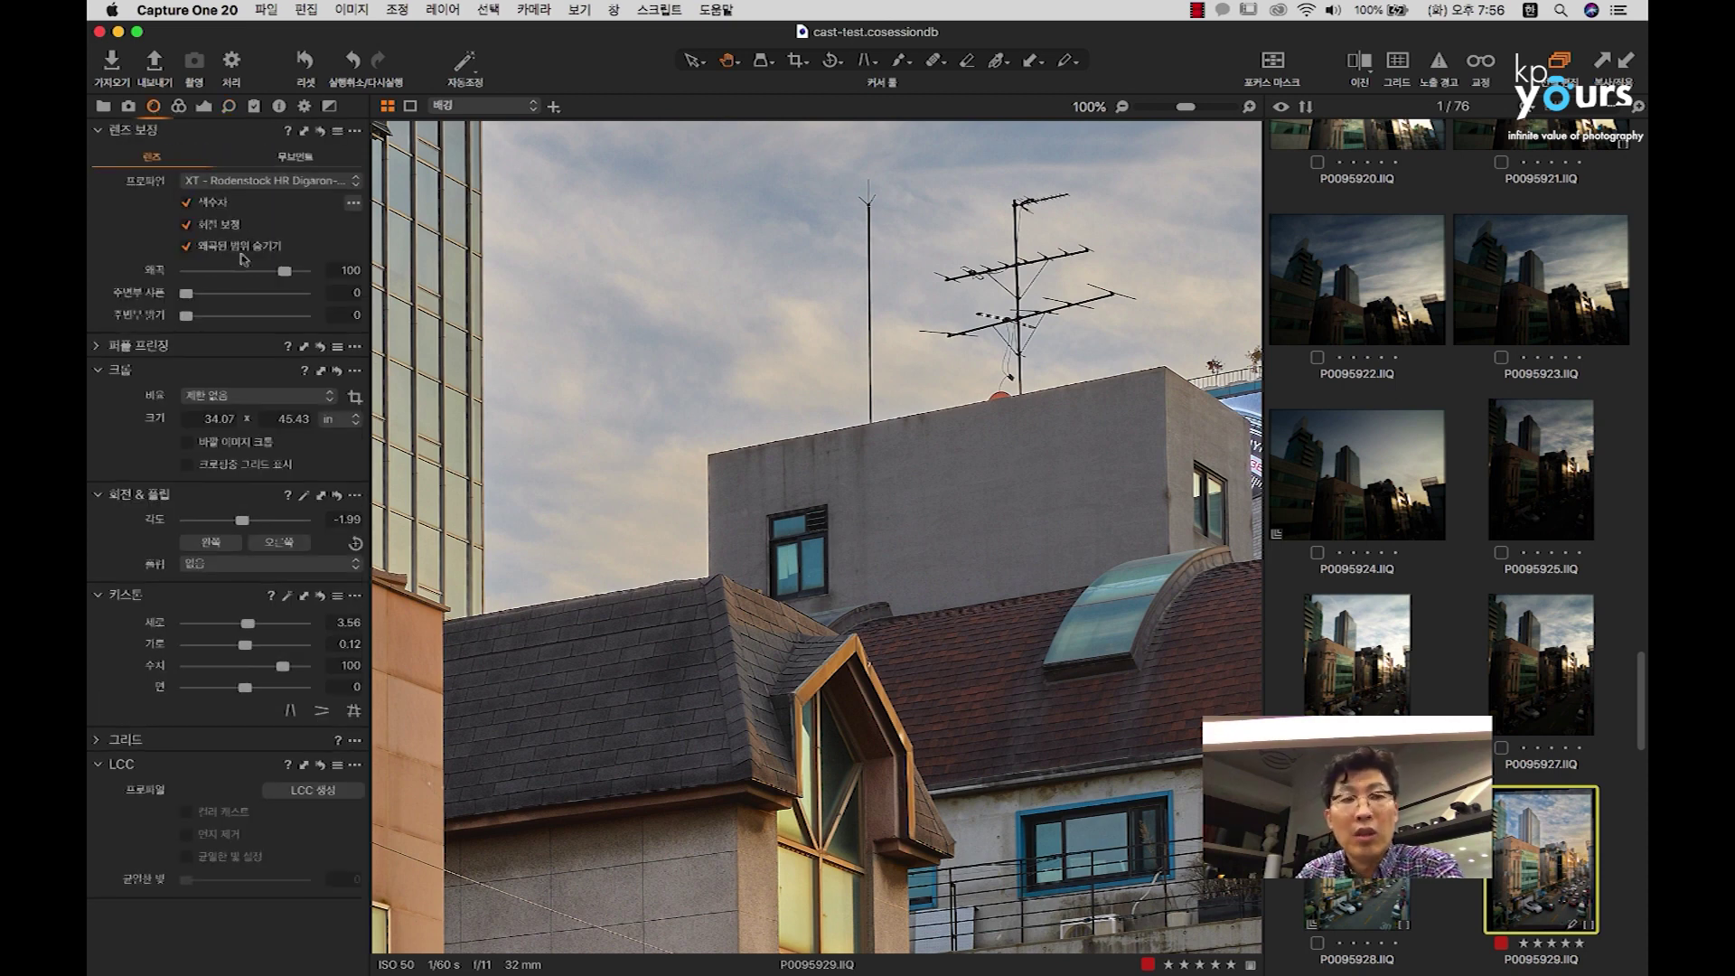
Step: Turn off diffraction correction and examine the golden building's brick lattice at 400%, then view the facade and power lines at 100%
left_click(217, 226)
left_click_drag(1063, 488, 897, 636)
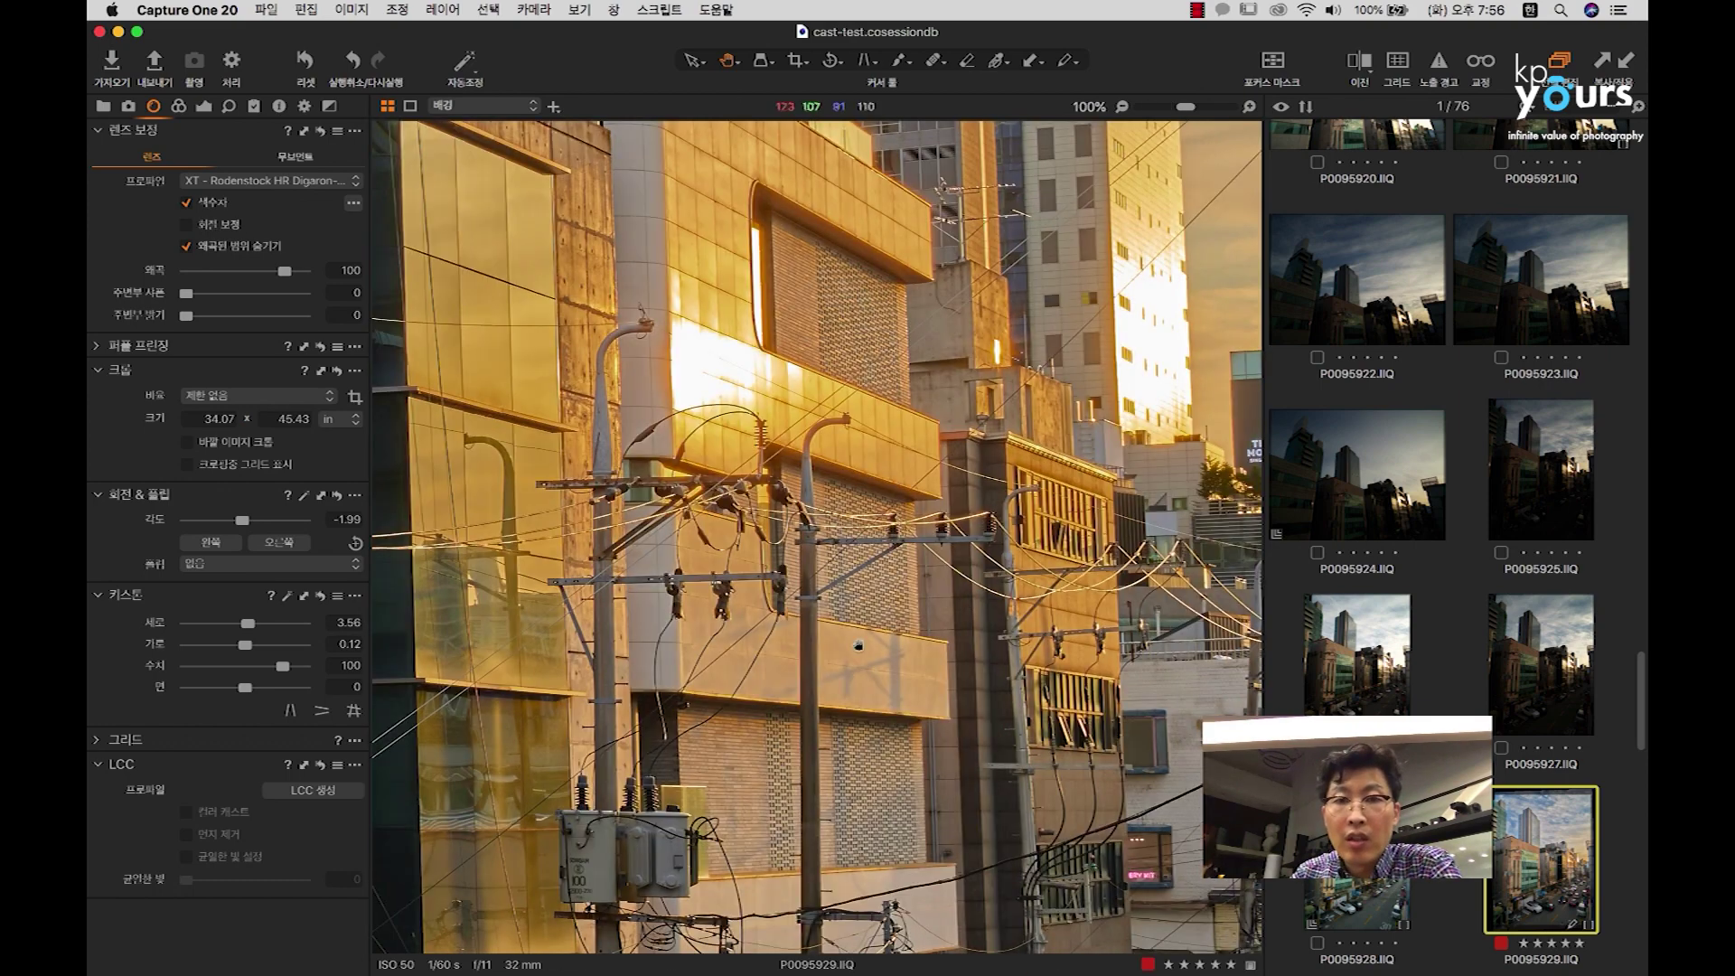
scroll(867, 312, "up", 5)
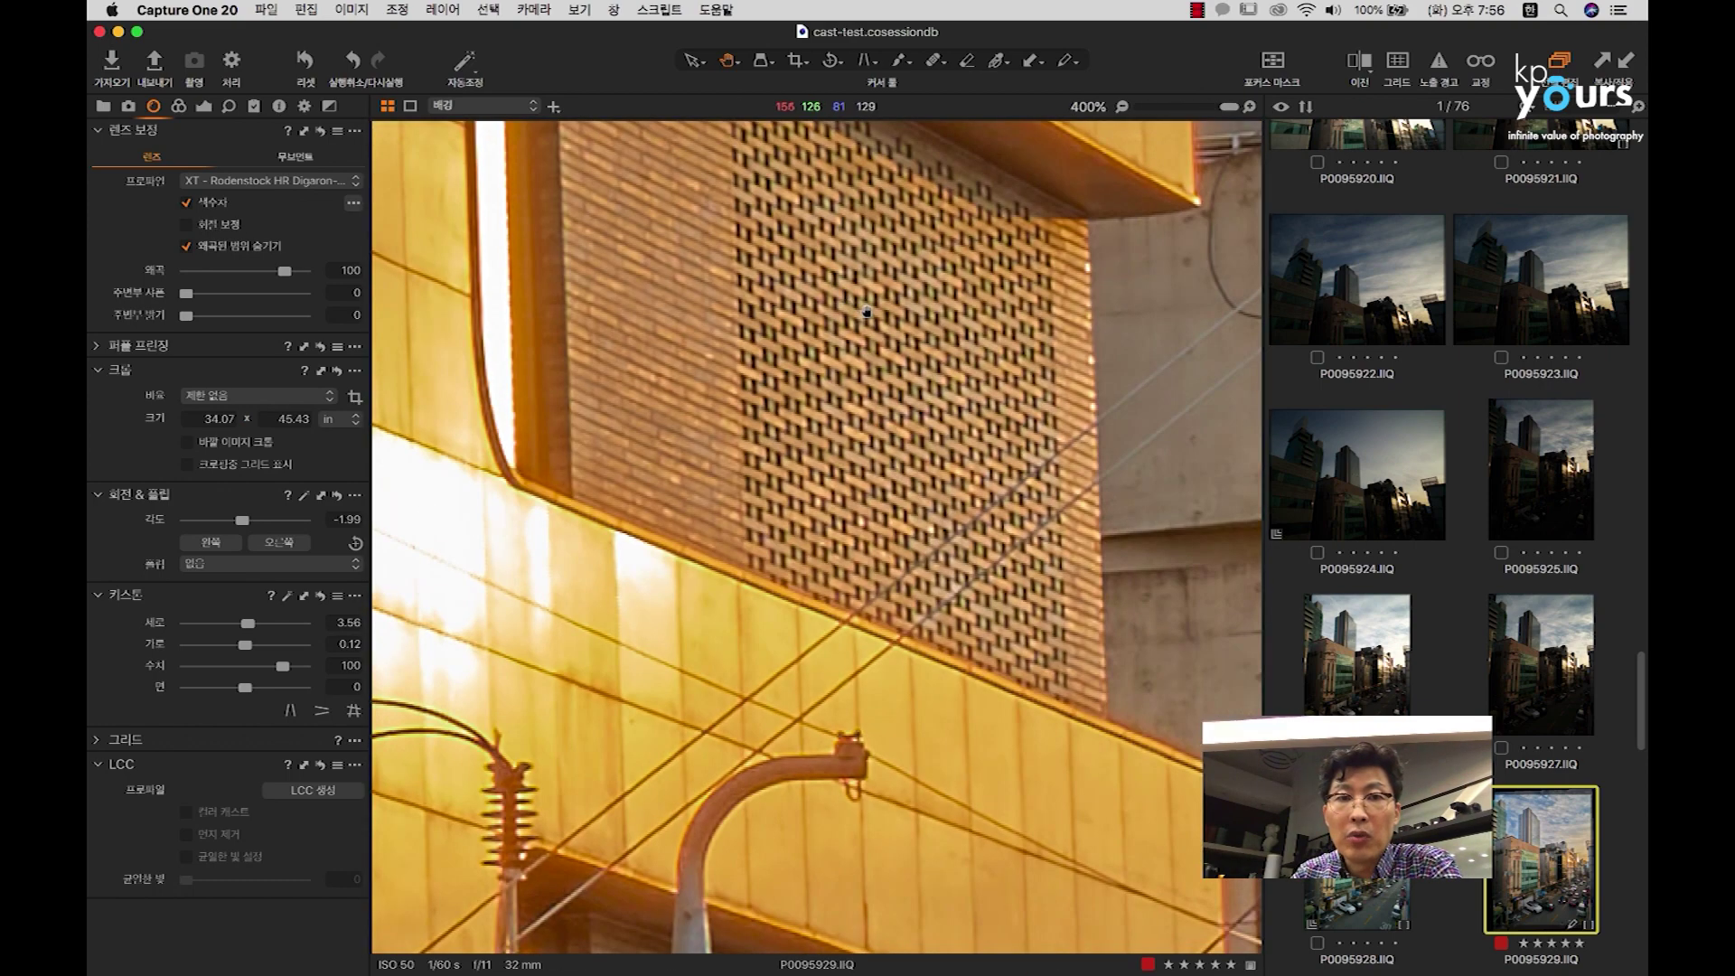
scroll(866, 312, "down", 5)
left_click_drag(867, 312, 467, 265)
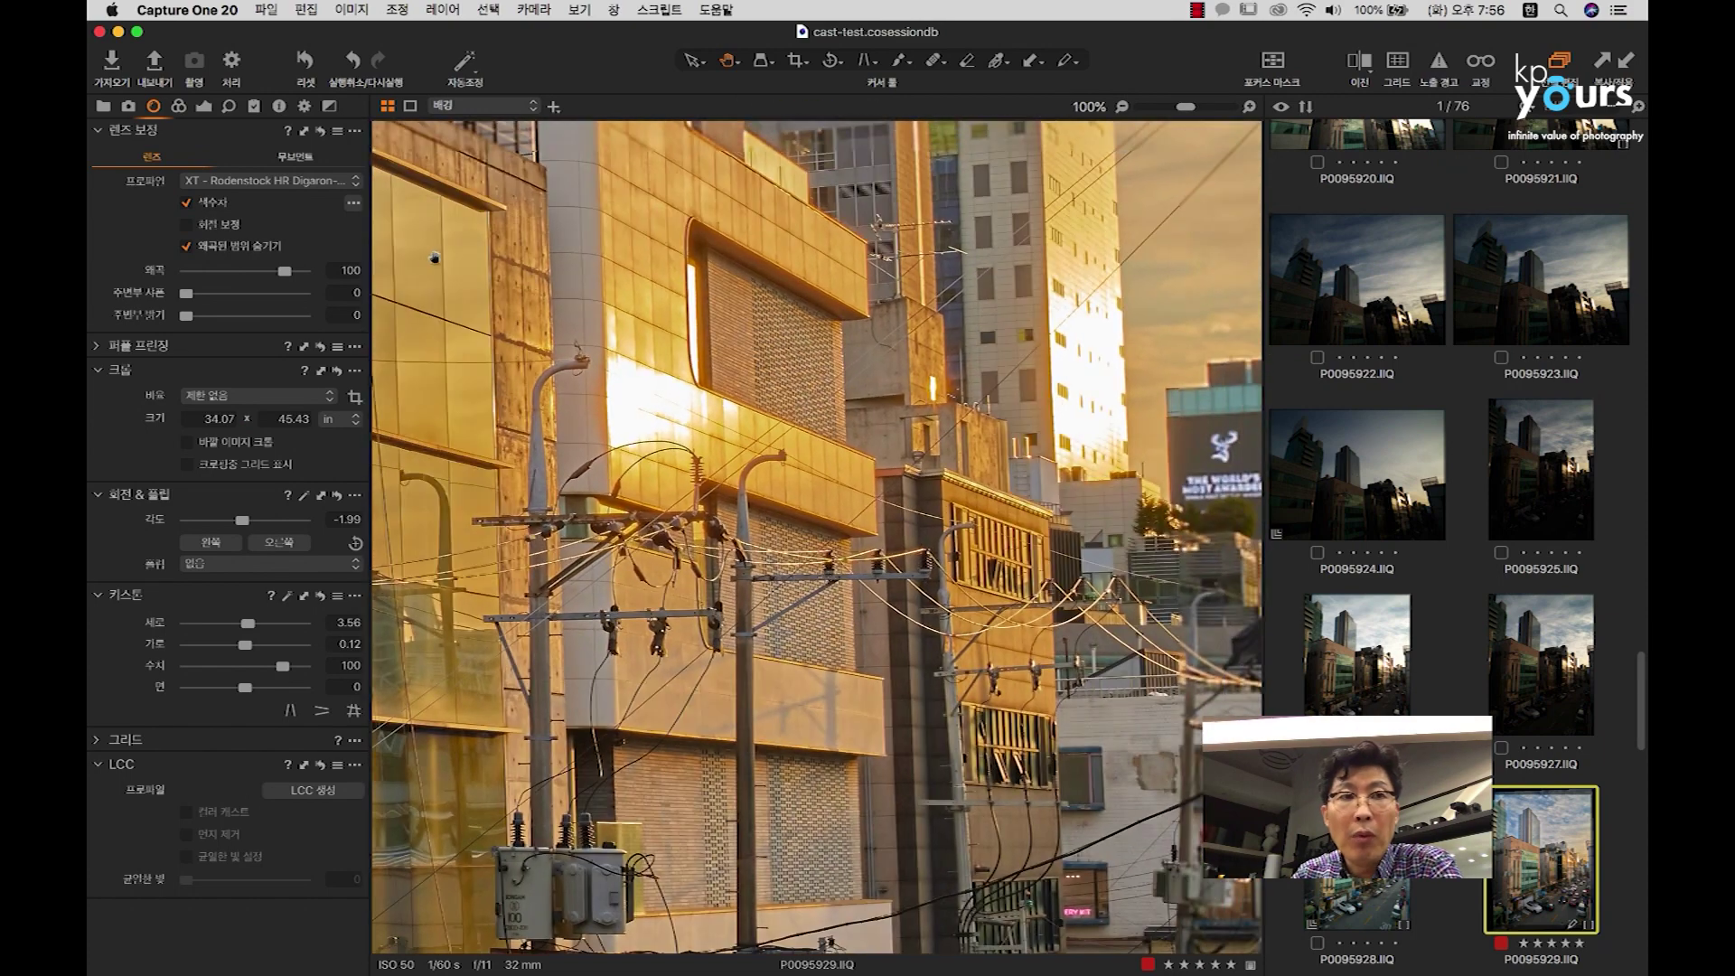
Step: Compare the golden facade and power lines at 100% with diffraction correction on and off, leaving it enabled
left_click(221, 227)
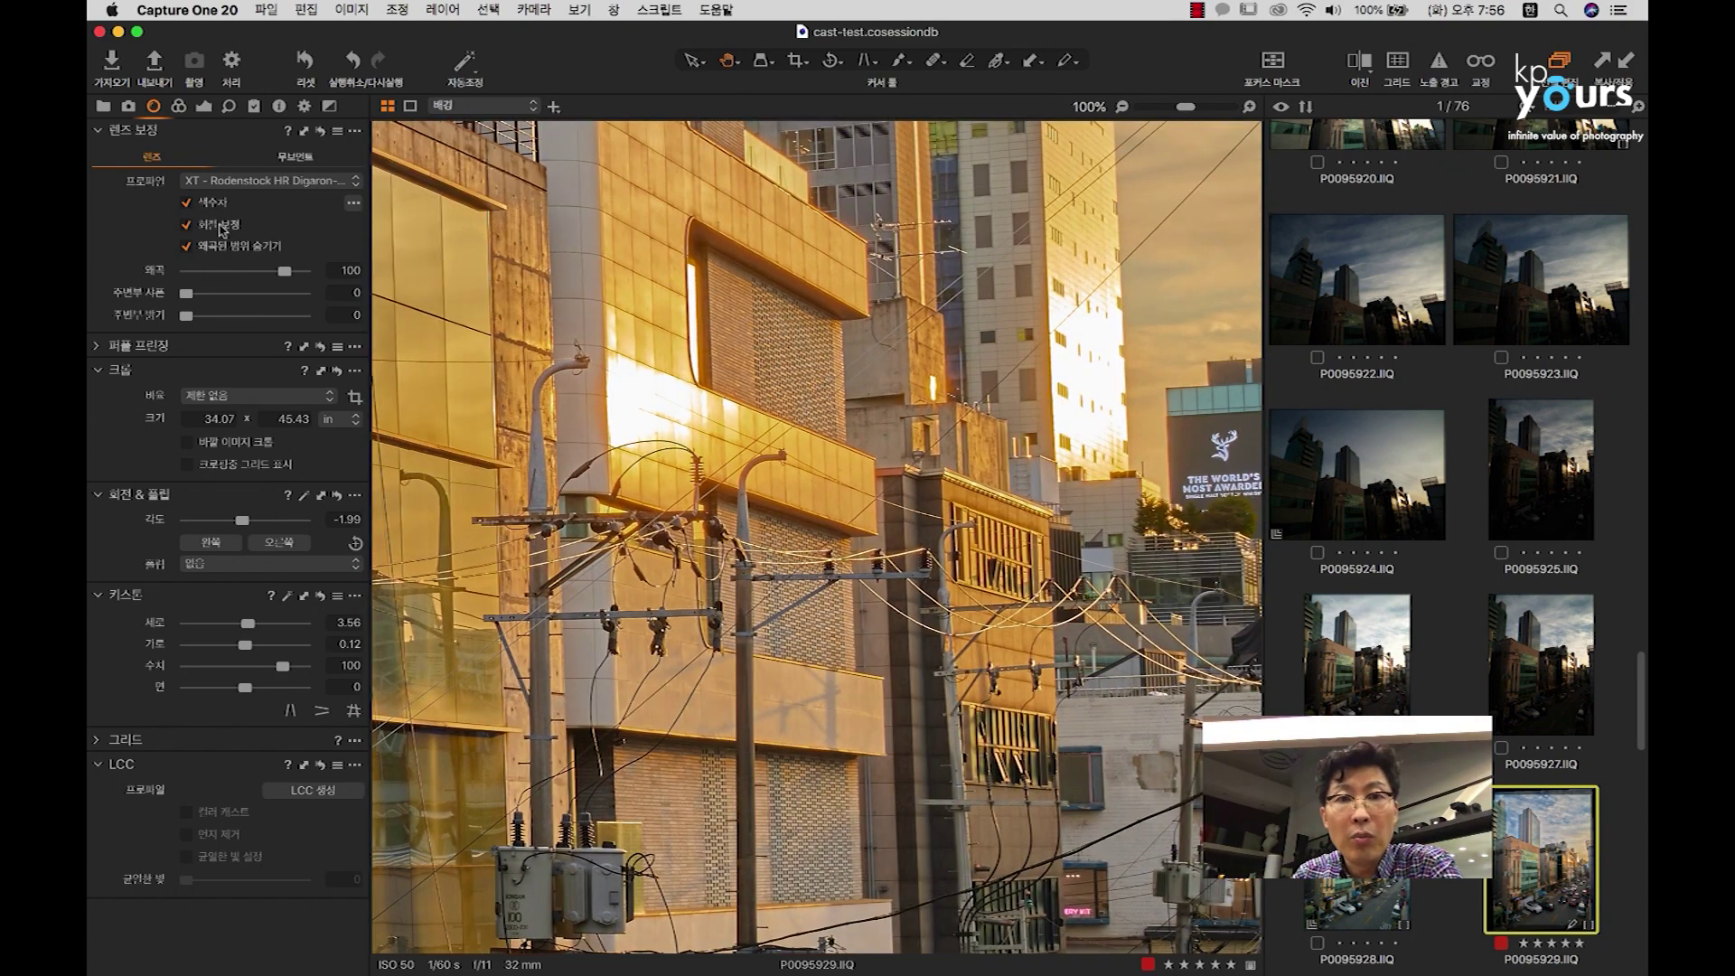
left_click(218, 228)
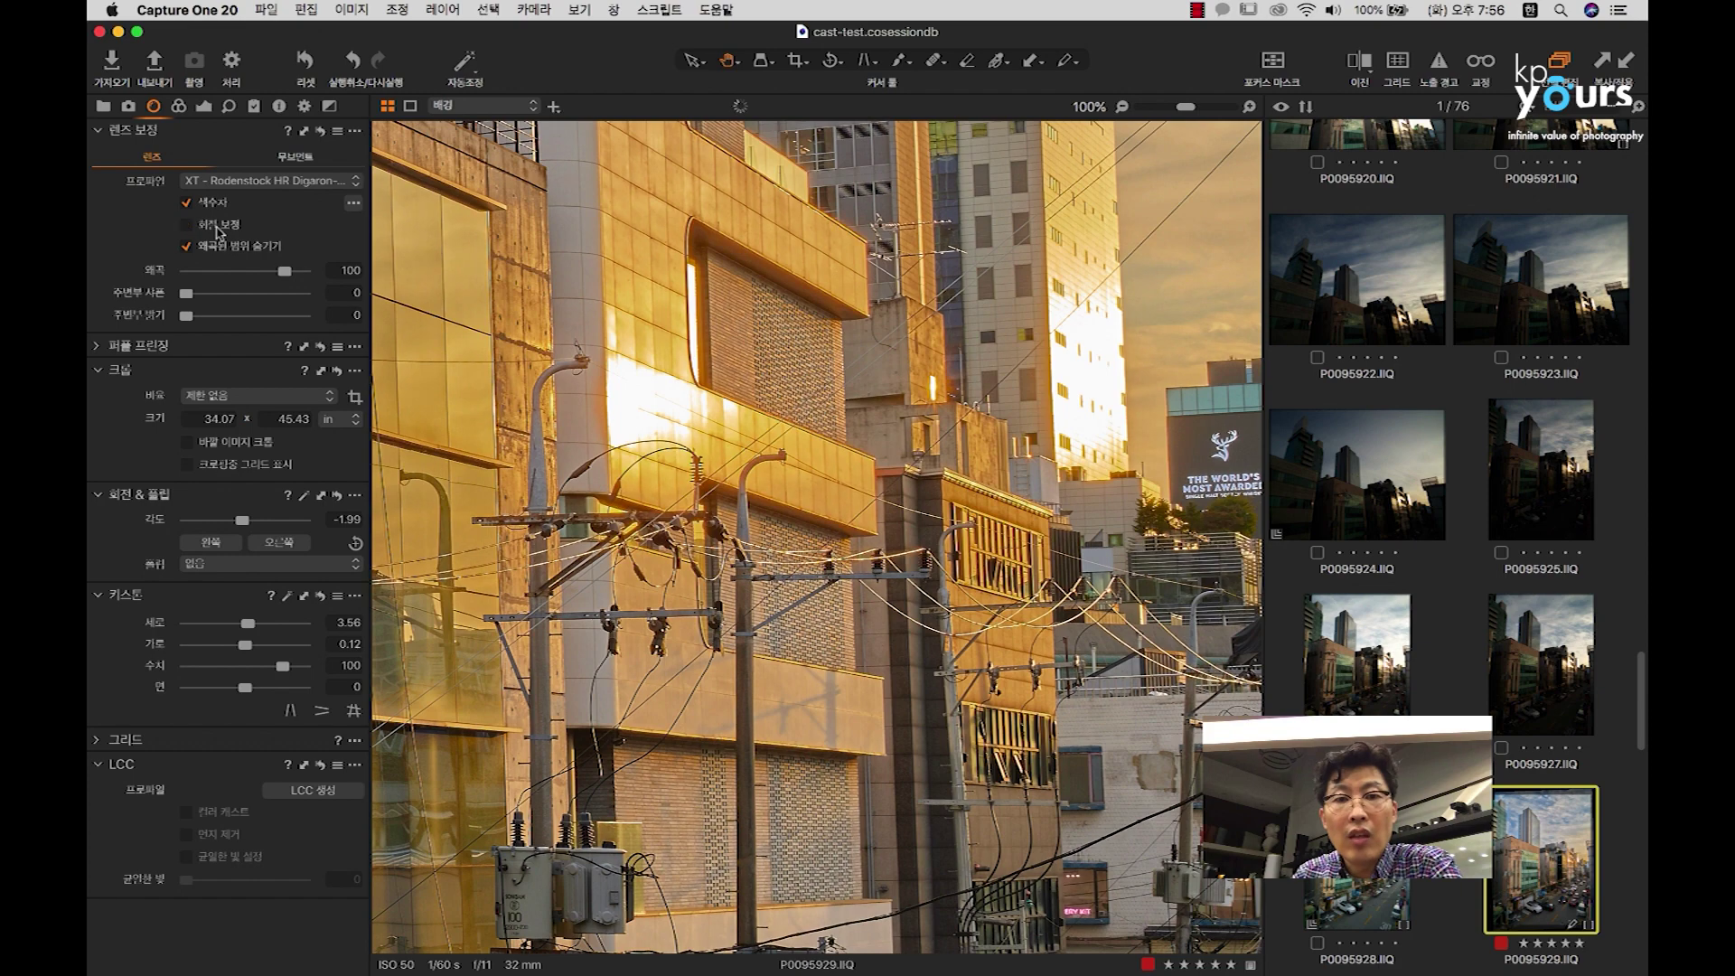
left_click(185, 225)
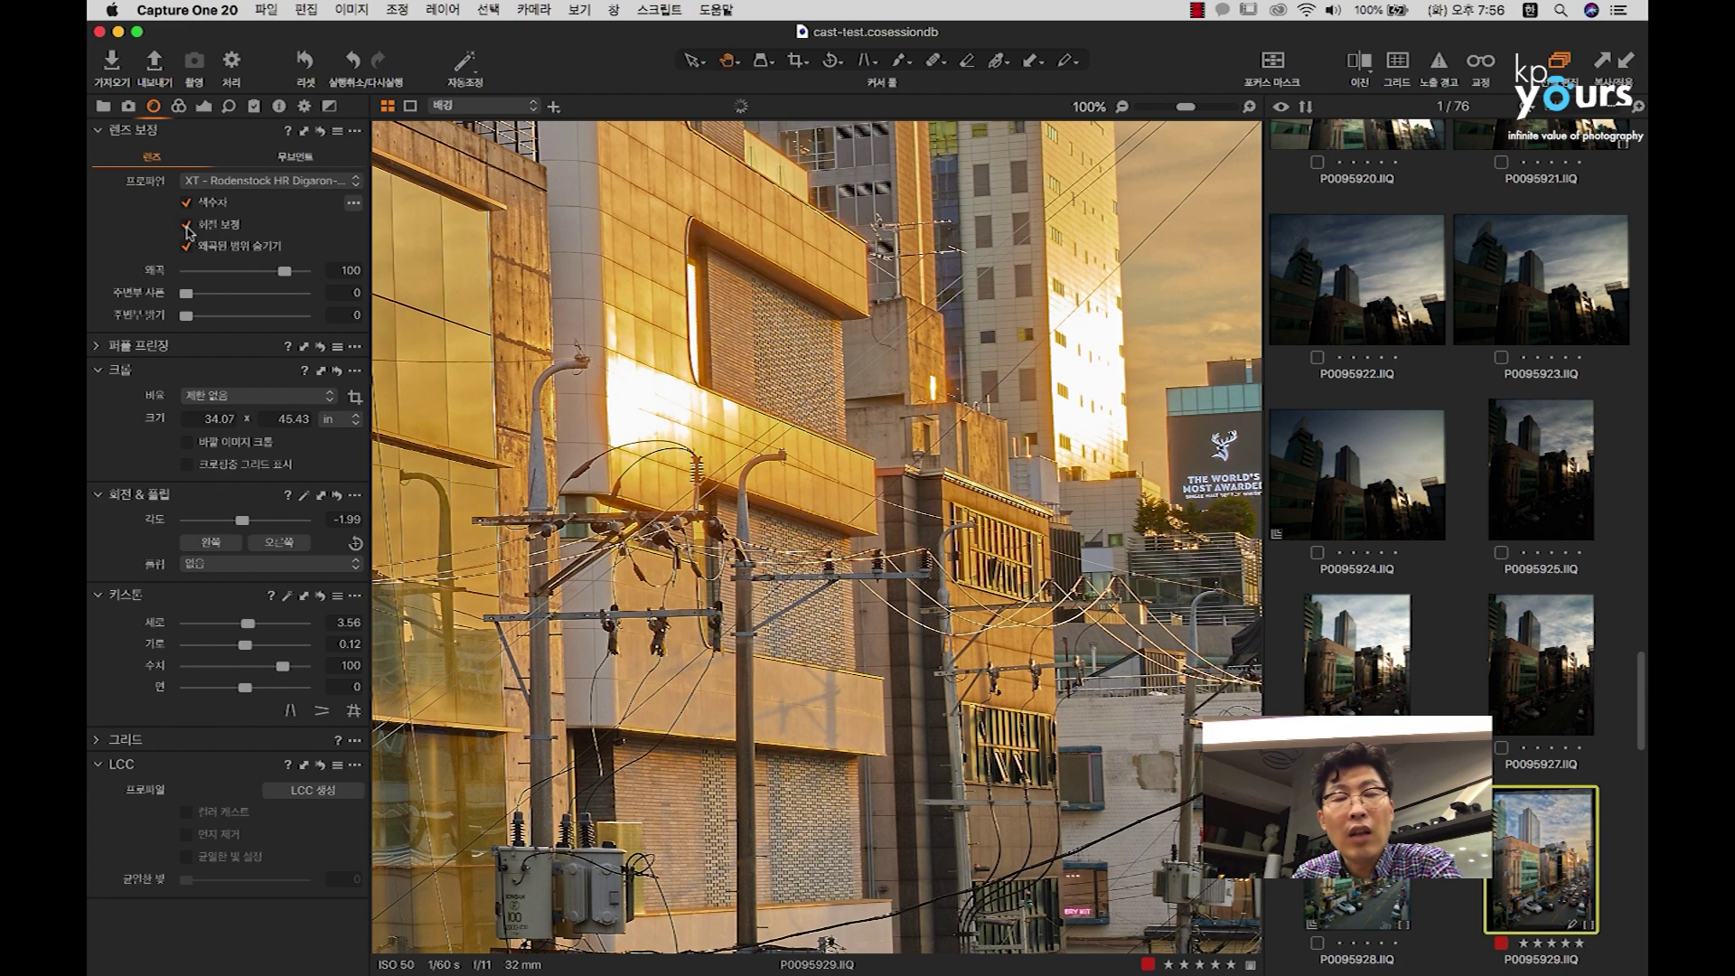